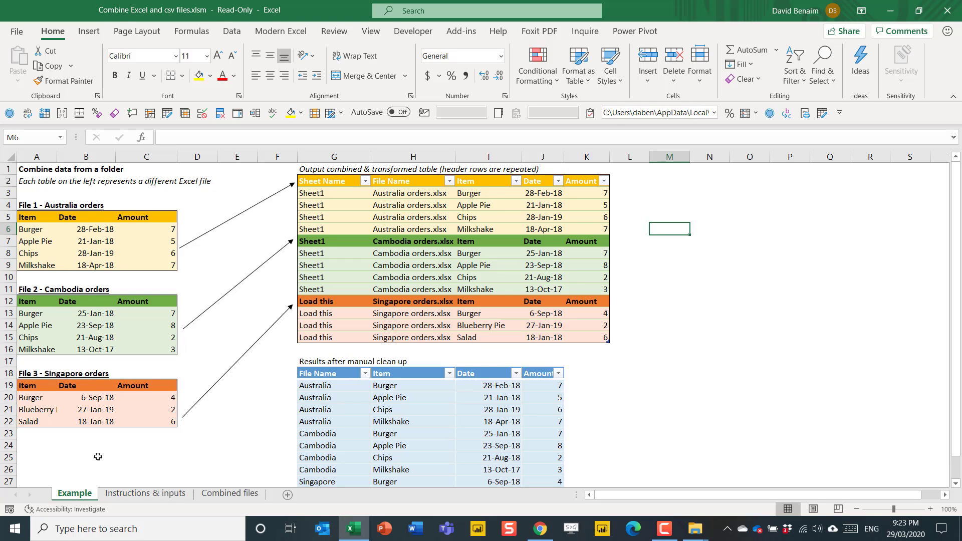
- Examine the Example sheet's three country order tables, the combined output table and the manually cleaned-up results table
left_click_drag(32, 221, 156, 263)
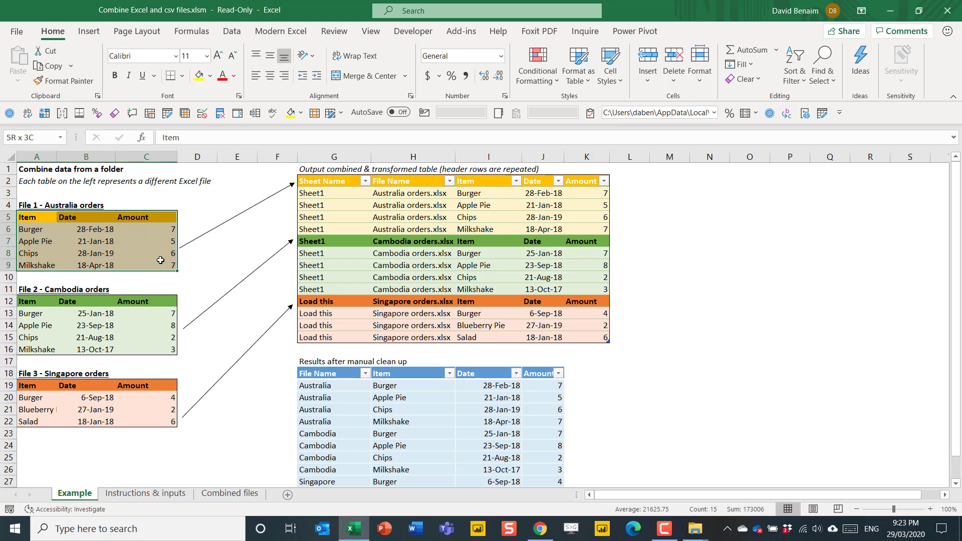
left_click(76, 393)
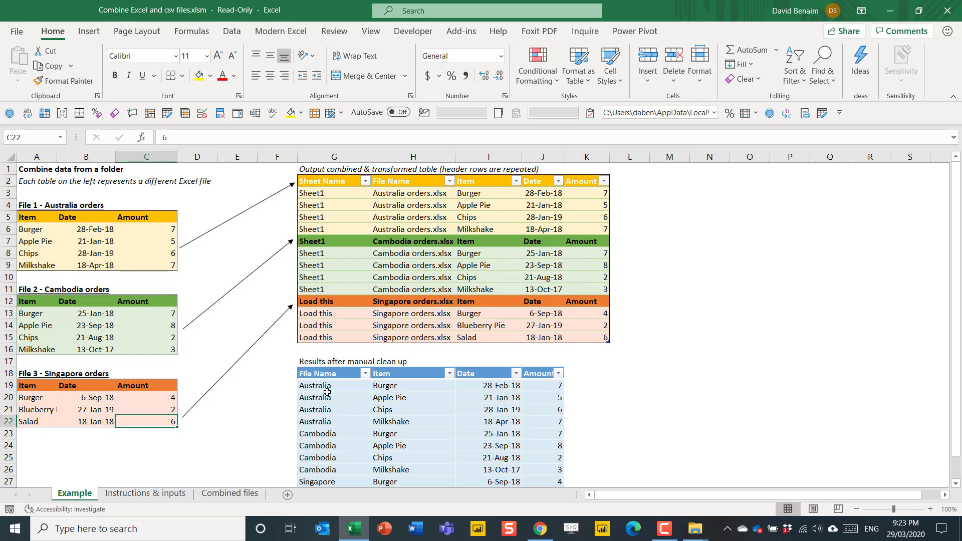
left_click_drag(322, 374, 546, 484)
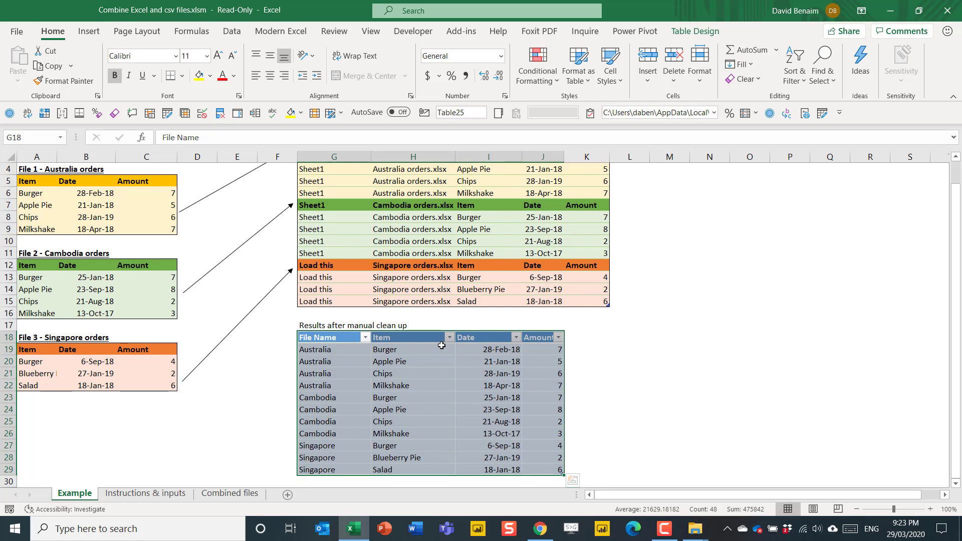
left_click(487, 337)
left_click(544, 339)
left_click(750, 324)
scroll(660, 277, "up", 1)
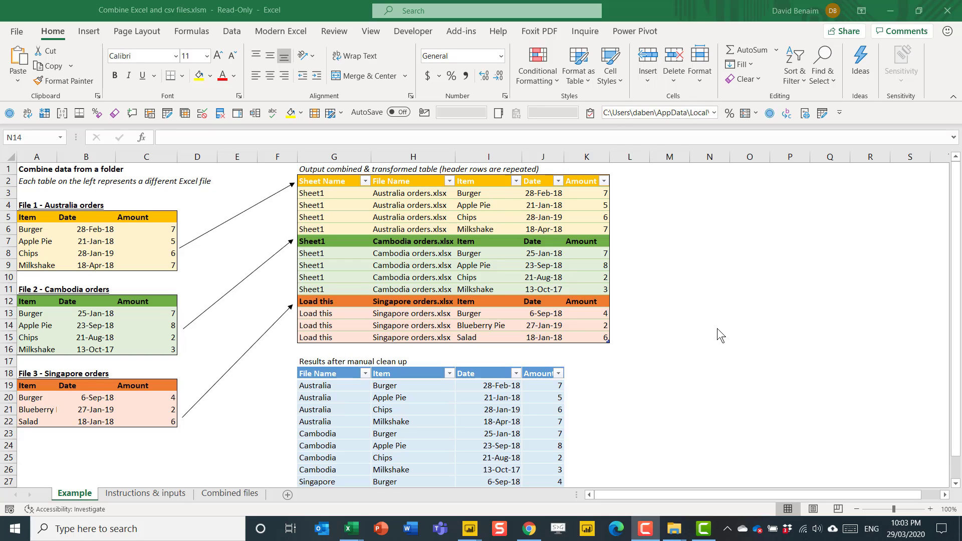
left_click(670, 241)
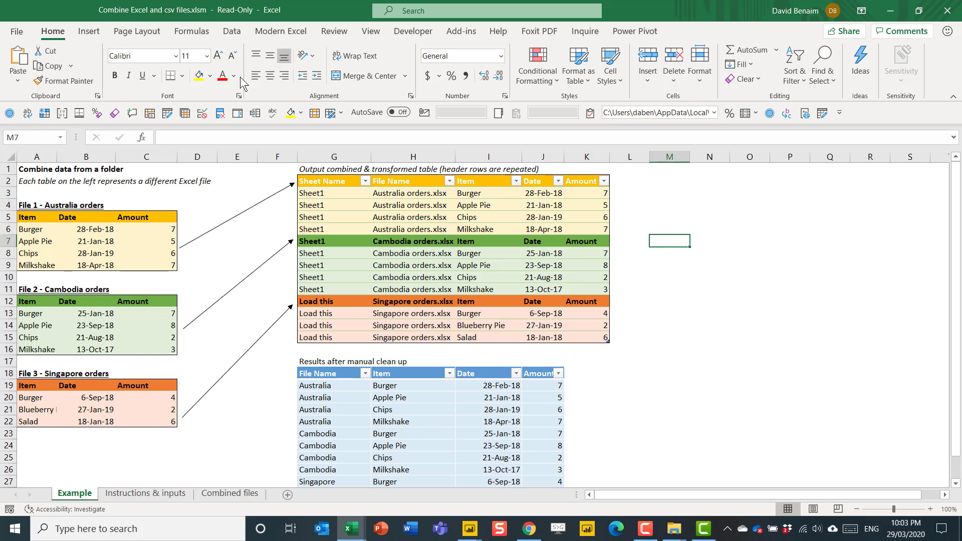
left_click(598, 265)
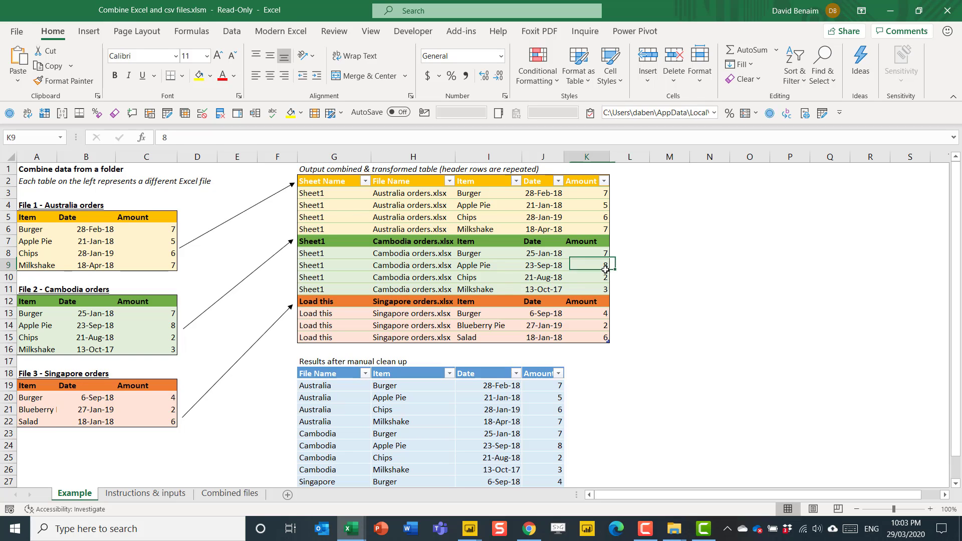
left_click(596, 285)
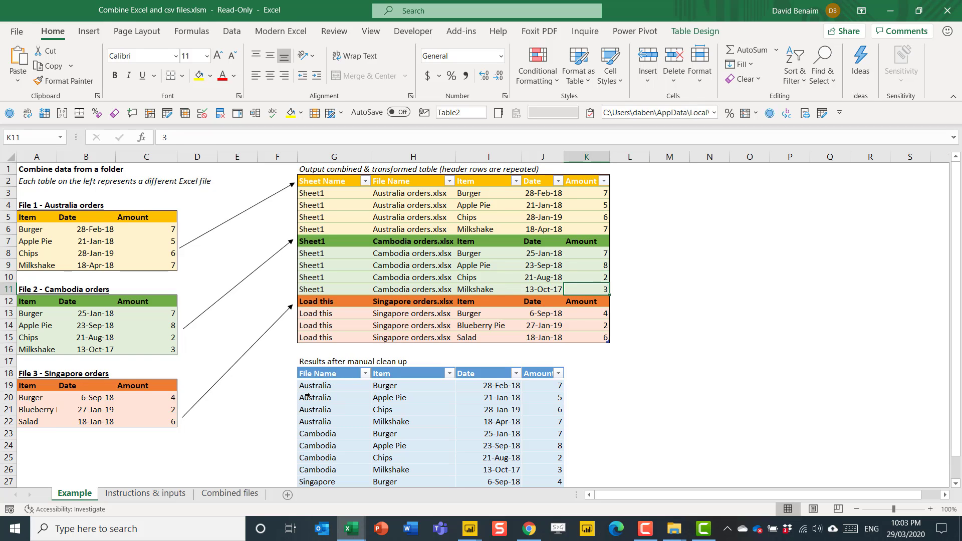
- Open the Instructions & inputs sheet, switch to File Explorer and copy the full path of the Demo PQ identical files folder
left_click(142, 494)
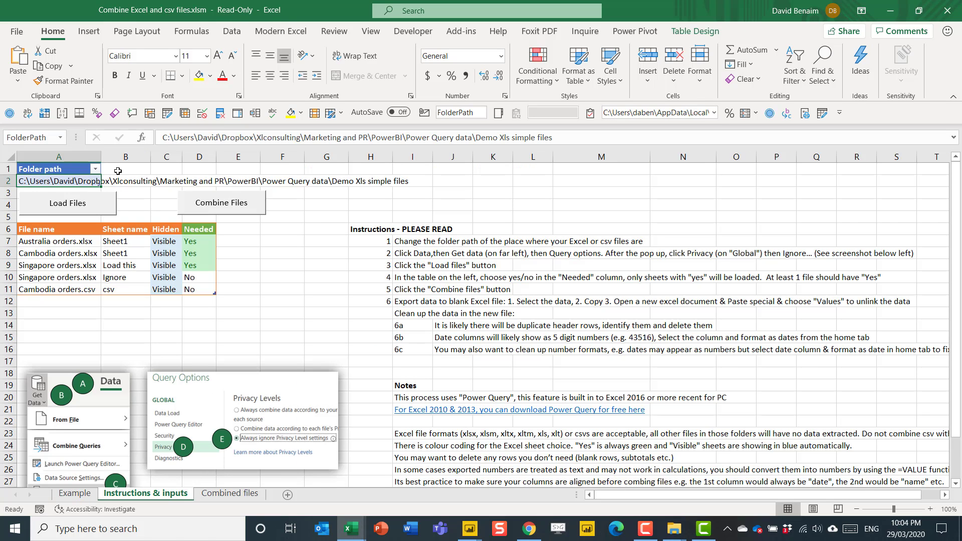
key("alt+Tab")
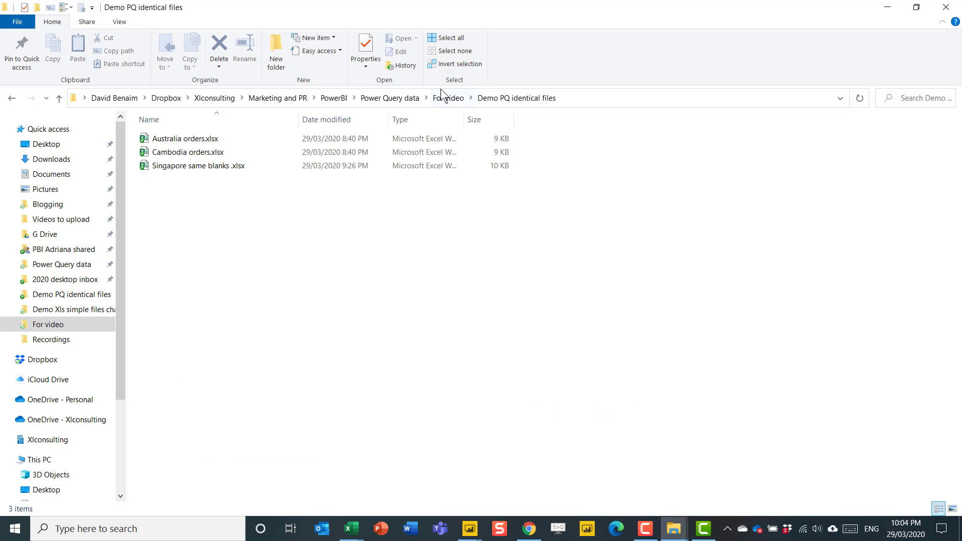
left_click(576, 98)
right_click(529, 99)
left_click(573, 134)
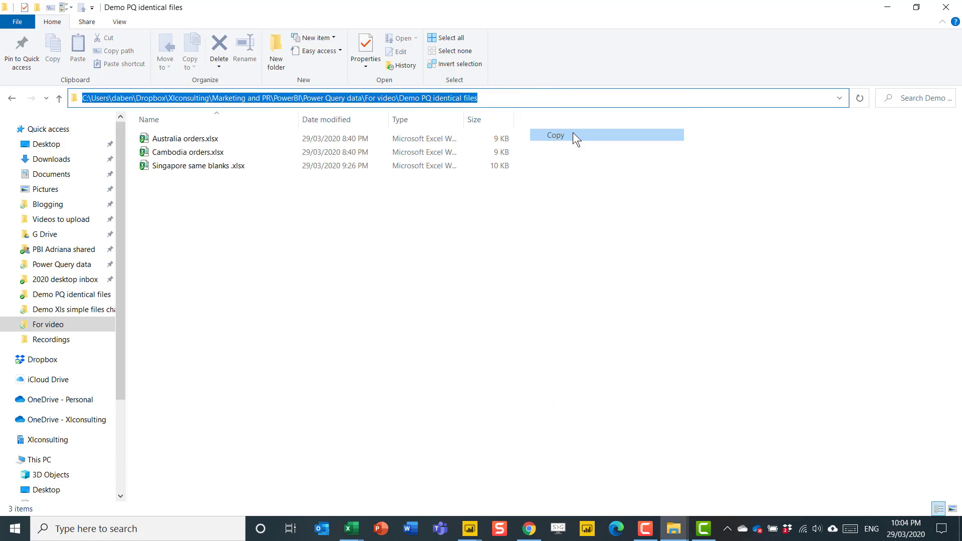
- Switch back to Excel, replace the folder path in A2 with the copied path, and load the files
key("alt+Tab")
key("BackSpace")
key("ctrl+v")
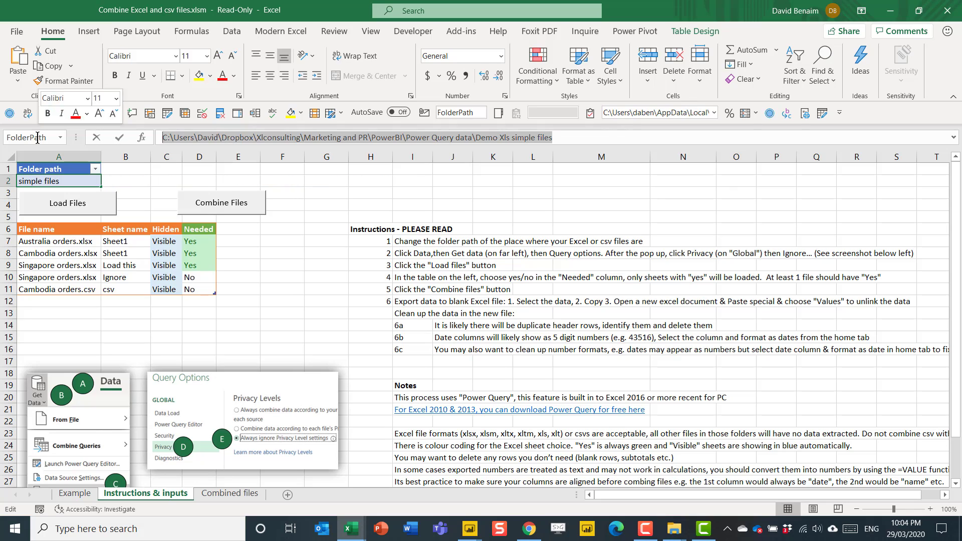
key("Return")
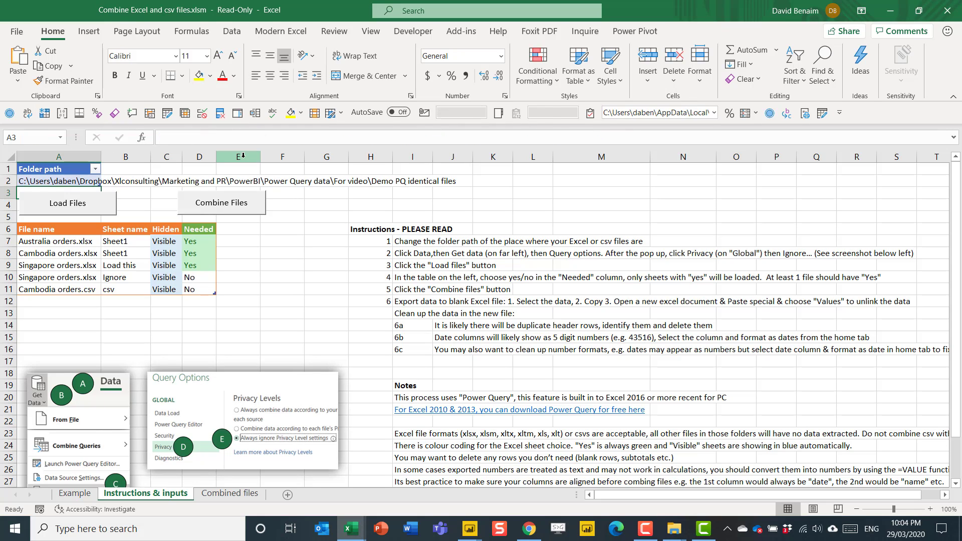
left_click(290, 306)
left_click(288, 273)
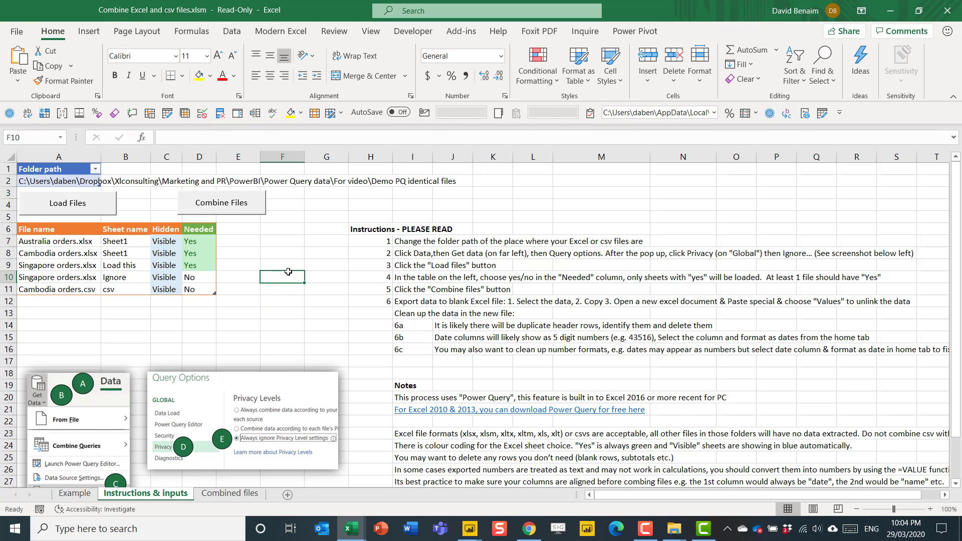
left_click(76, 203)
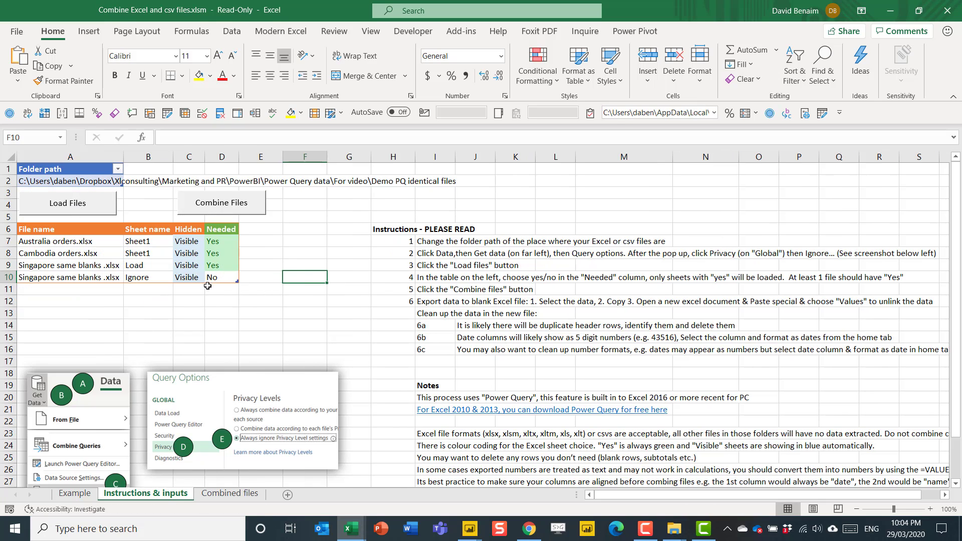
- Clear the Needed column and fill in Yes for the Australia, Cambodia and Singapore Load sheets
left_click_drag(220, 241, 219, 276)
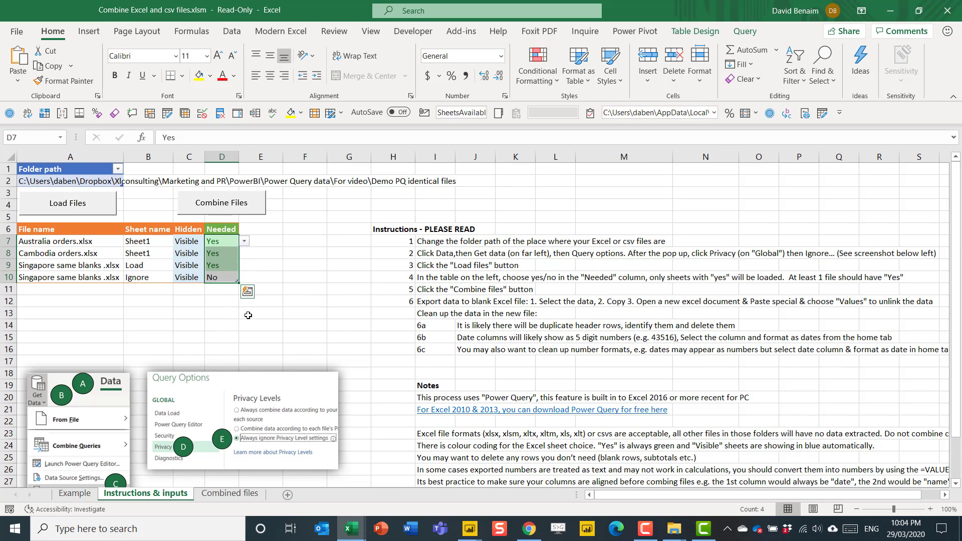
key("Delete")
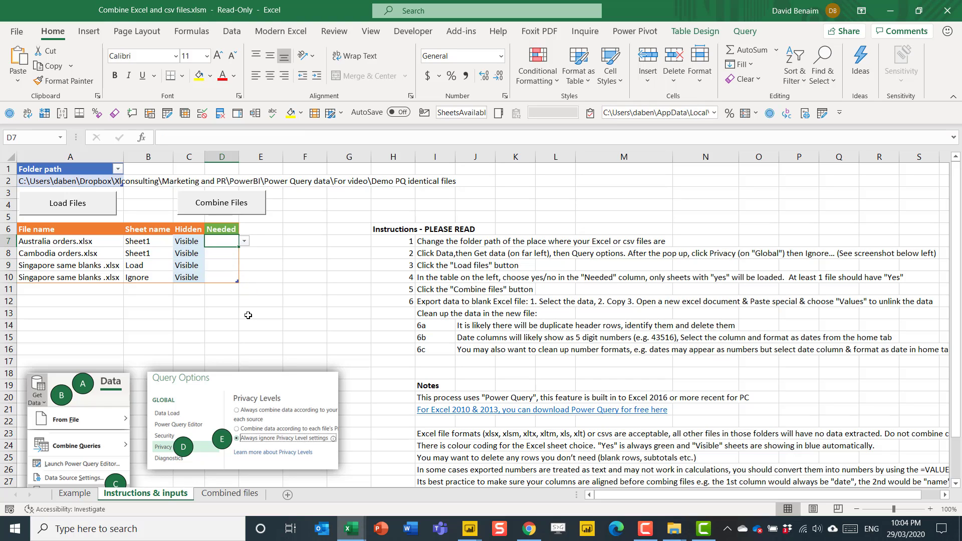
type("Yes")
key("Return")
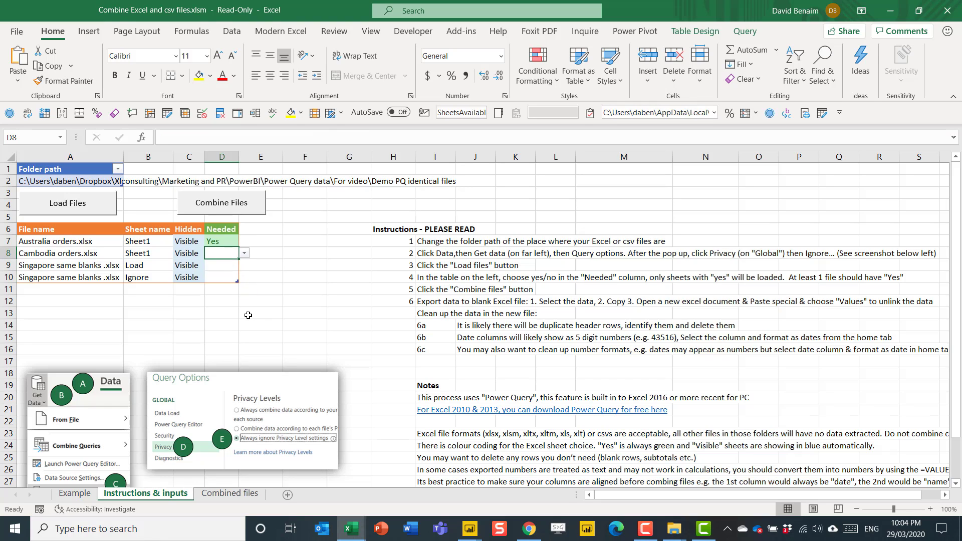
key("shift+Down")
key("shift+Down")
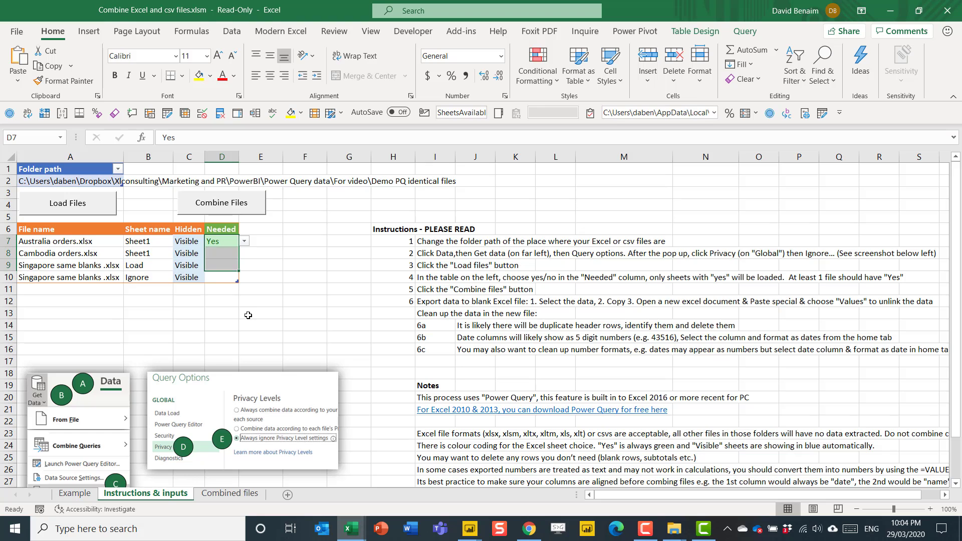
key("ctrl+d")
- Mark the Ignore sheet of the Singapore file as No in the Needed column
left_click(218, 281)
type("N")
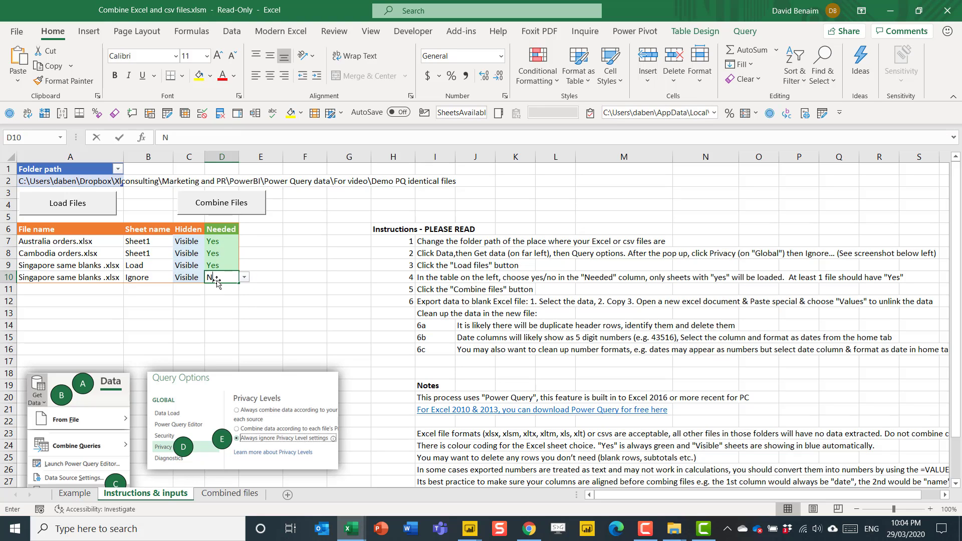
type("o")
key("Return")
left_click(215, 267)
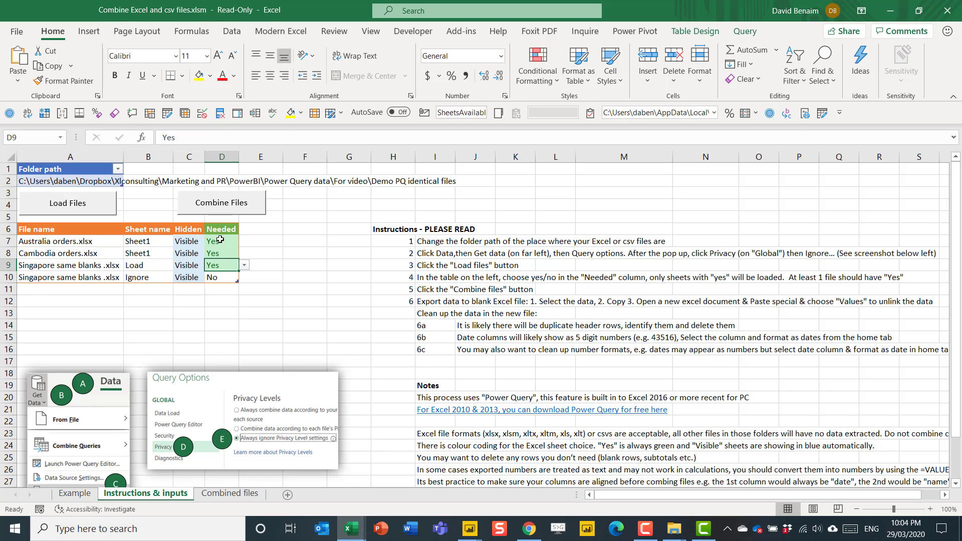
- Combine the files and review the resulting table on the Combined files sheet
left_click(232, 204)
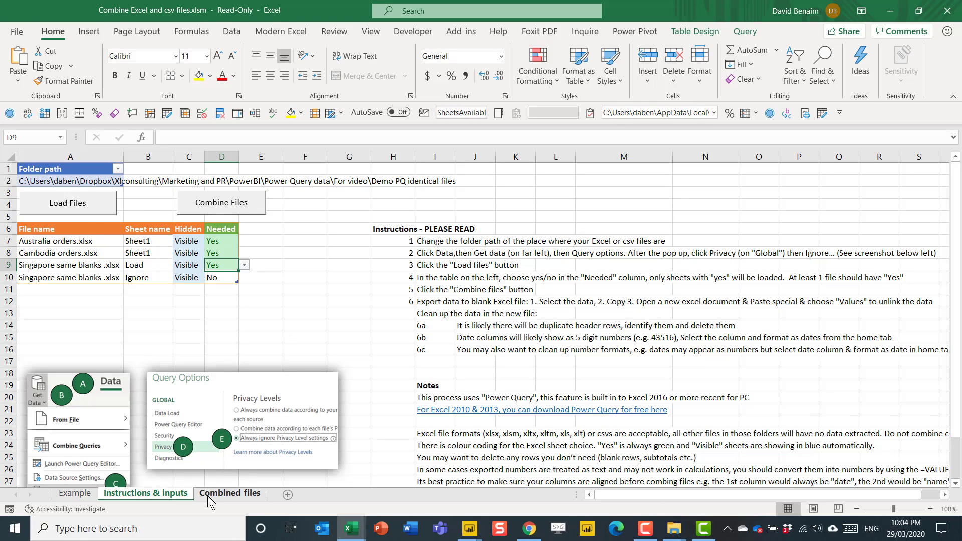
left_click(208, 495)
left_click(232, 252)
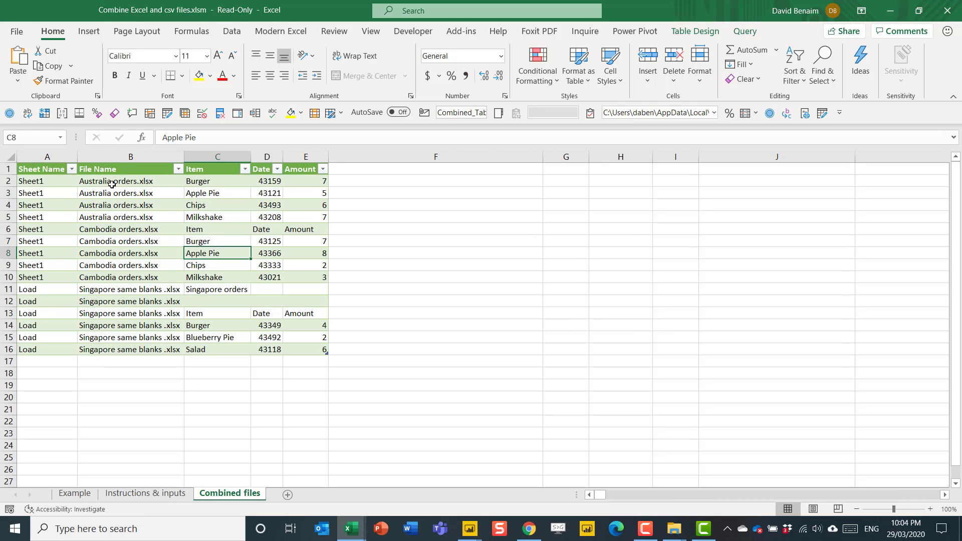
left_click_drag(111, 184, 324, 350)
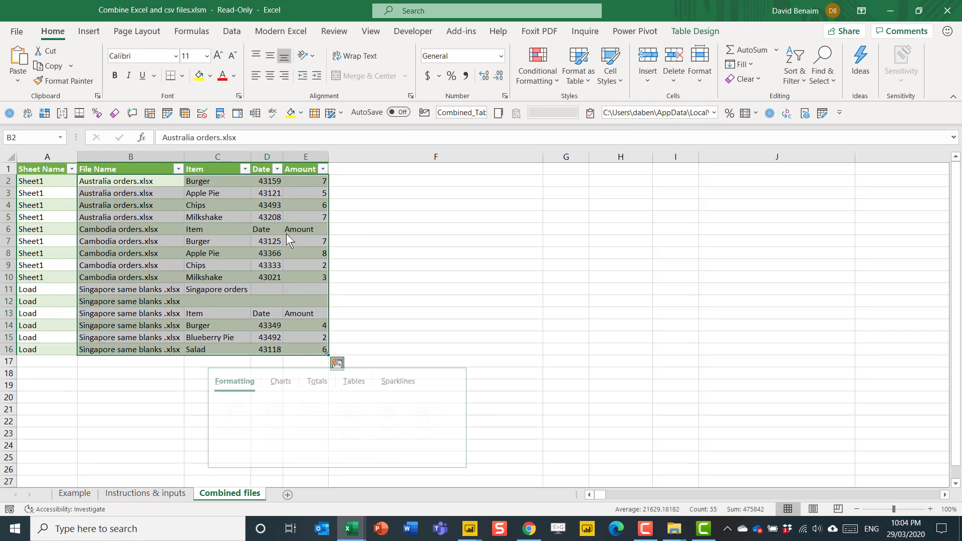
- Format the values in the combined table's Date column (D2:D16) as Short Date
left_click_drag(266, 181, 270, 352)
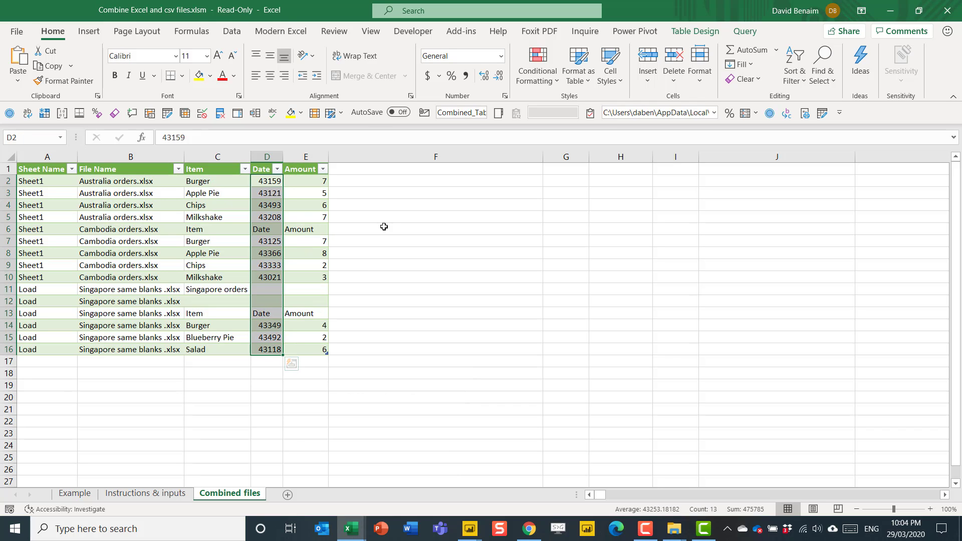
left_click(500, 58)
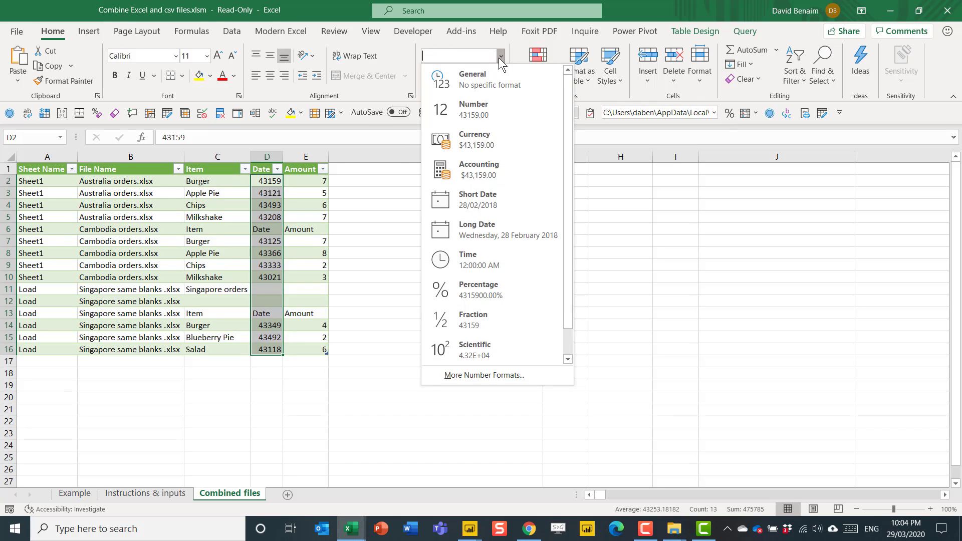
left_click(504, 209)
left_click(372, 241)
key("Left")
key("Left")
key("Up")
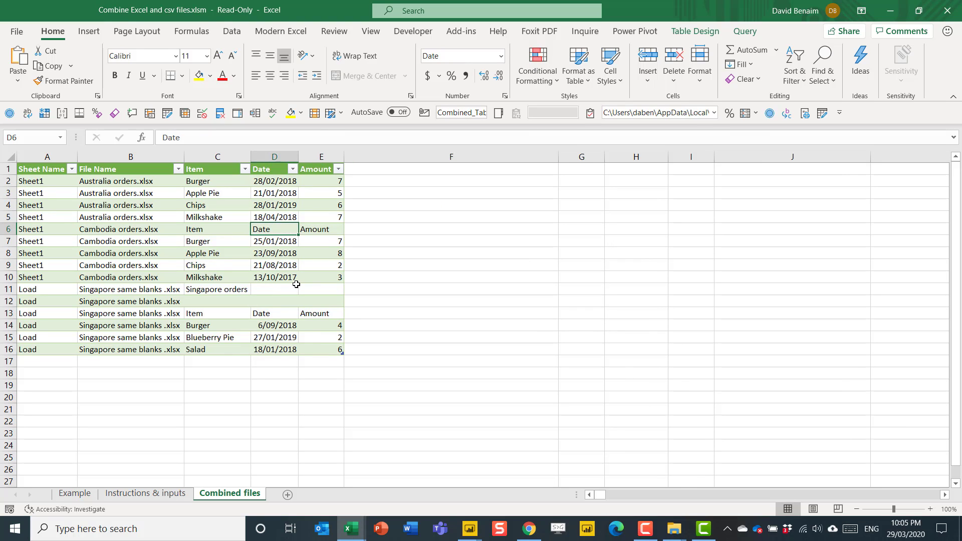
left_click(501, 254)
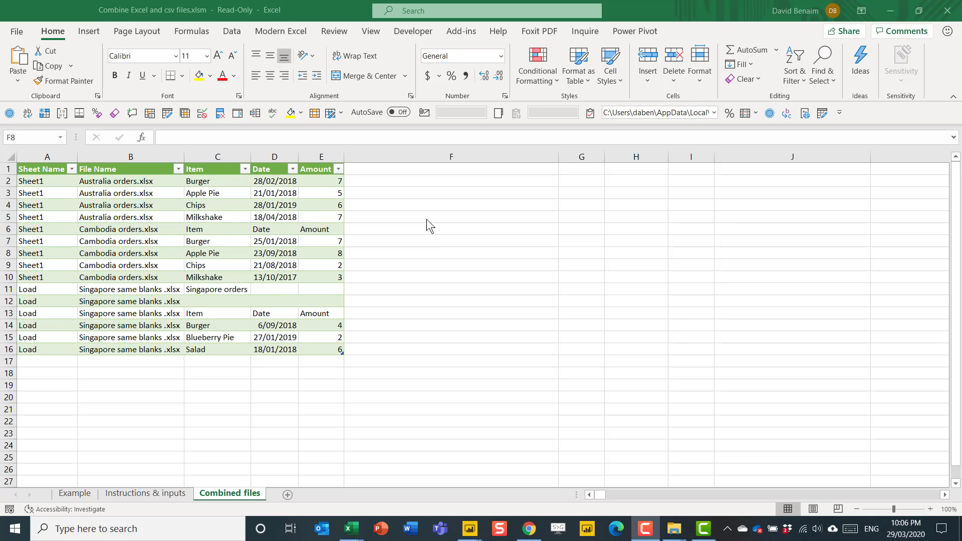
- In the global Query Options, set the privacy level to Always ignore Privacy Level settings and apply it
left_click(479, 217)
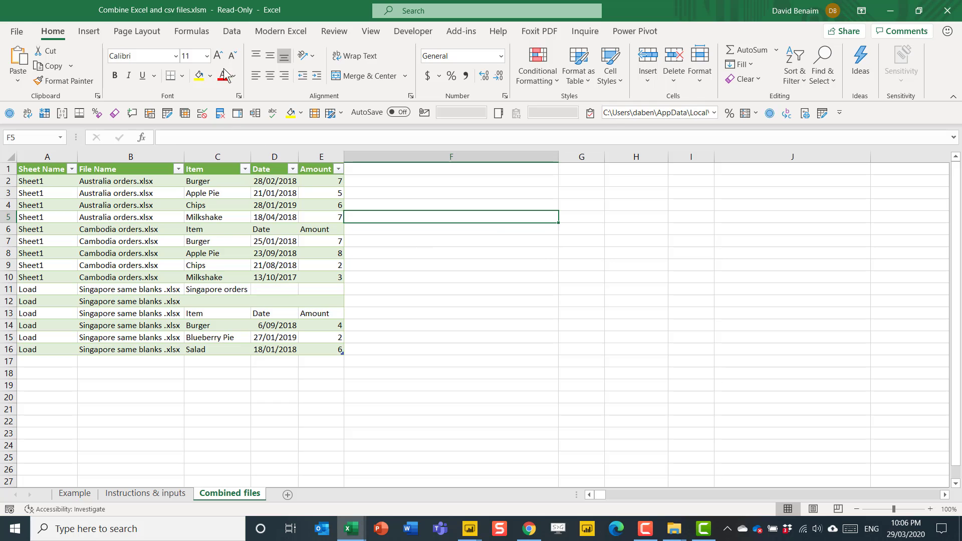
left_click(240, 28)
left_click(16, 75)
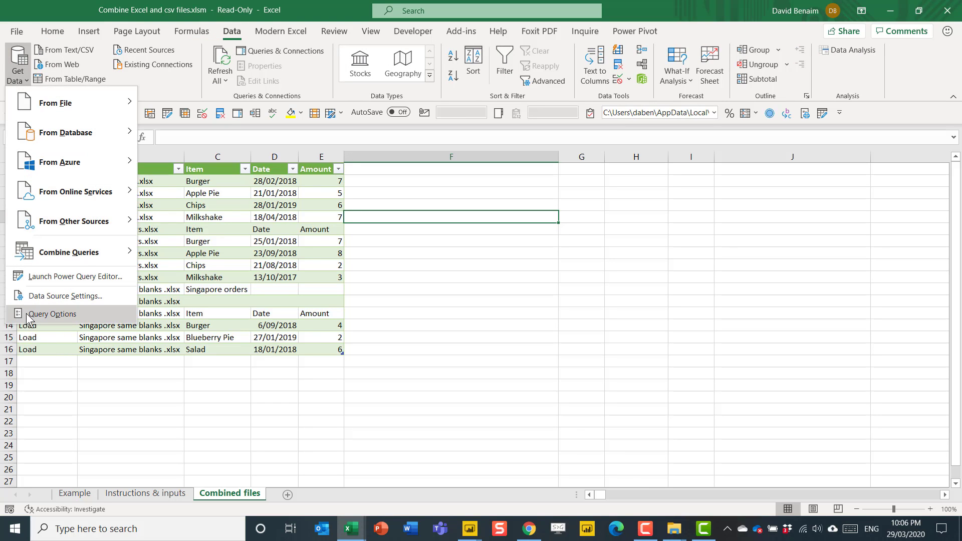
left_click(70, 316)
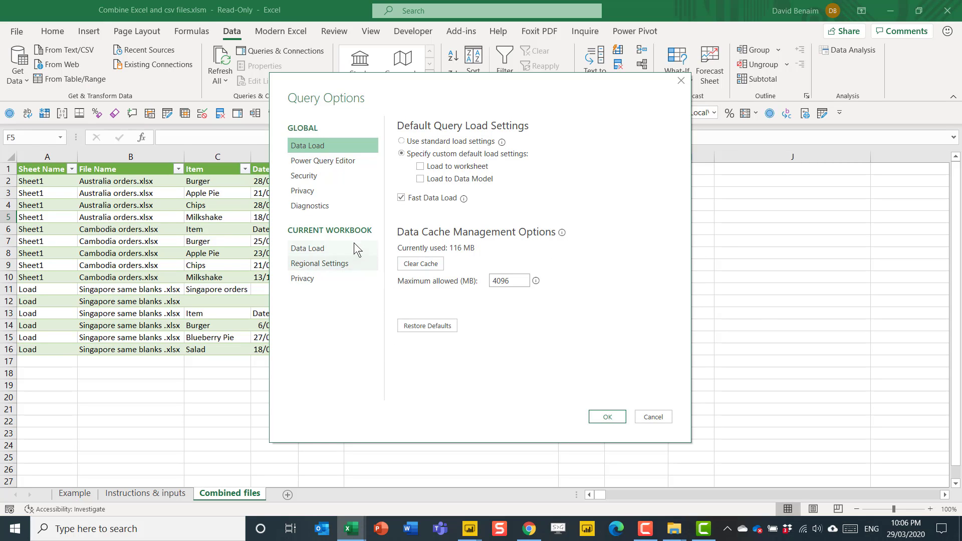
left_click(325, 191)
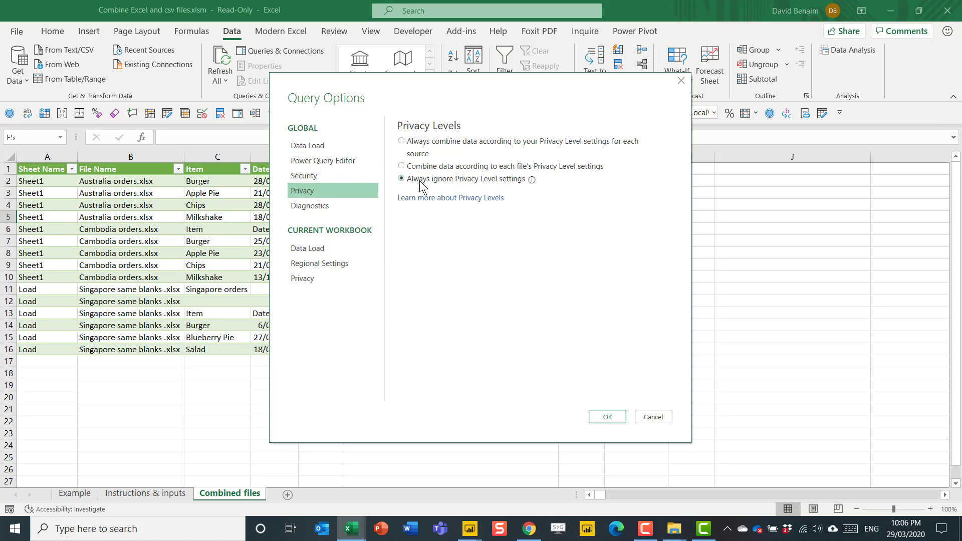
left_click(402, 179)
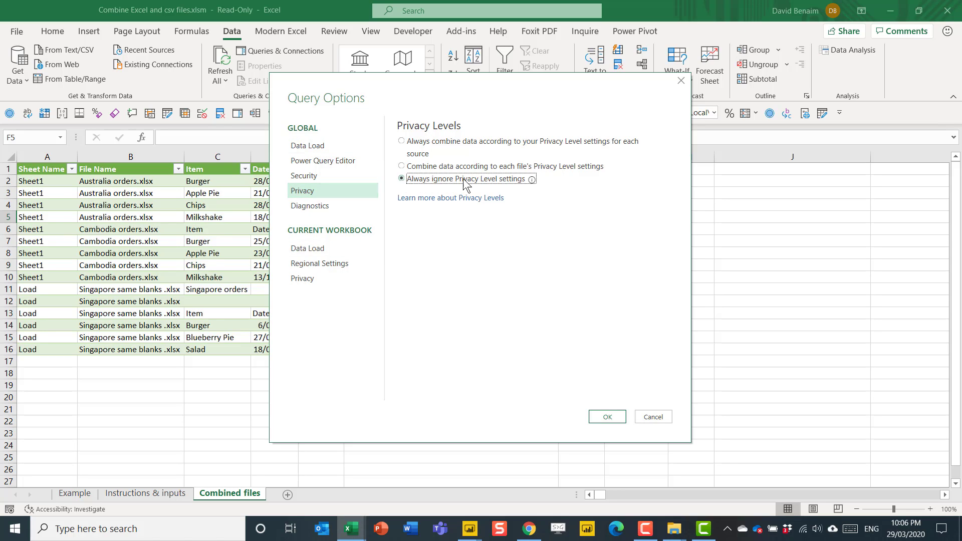
mouse_move(531, 182)
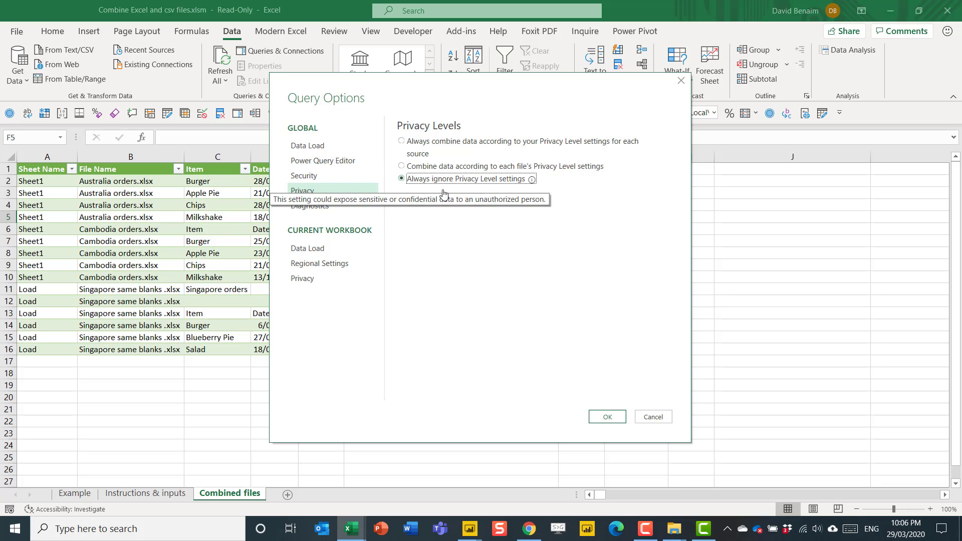
left_click(607, 418)
left_click(442, 288)
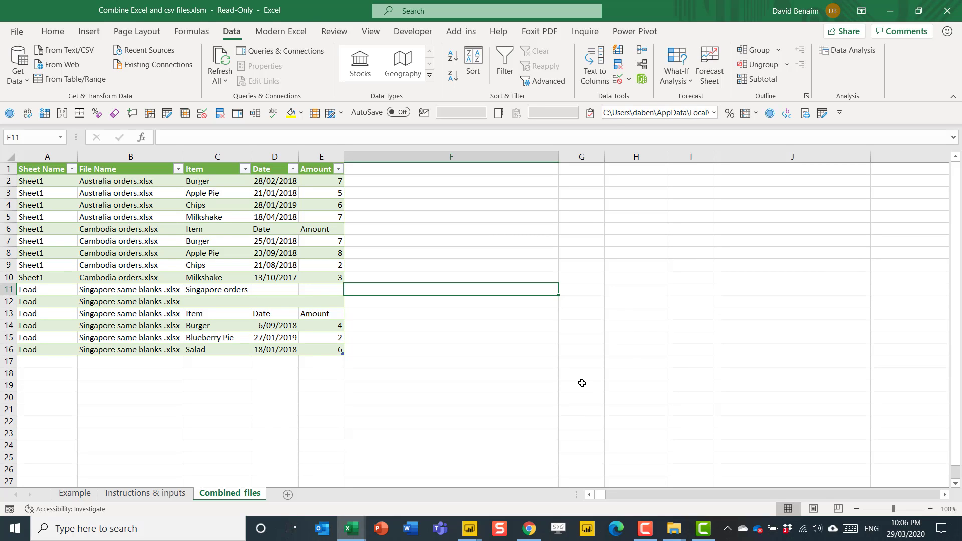
left_click(626, 313)
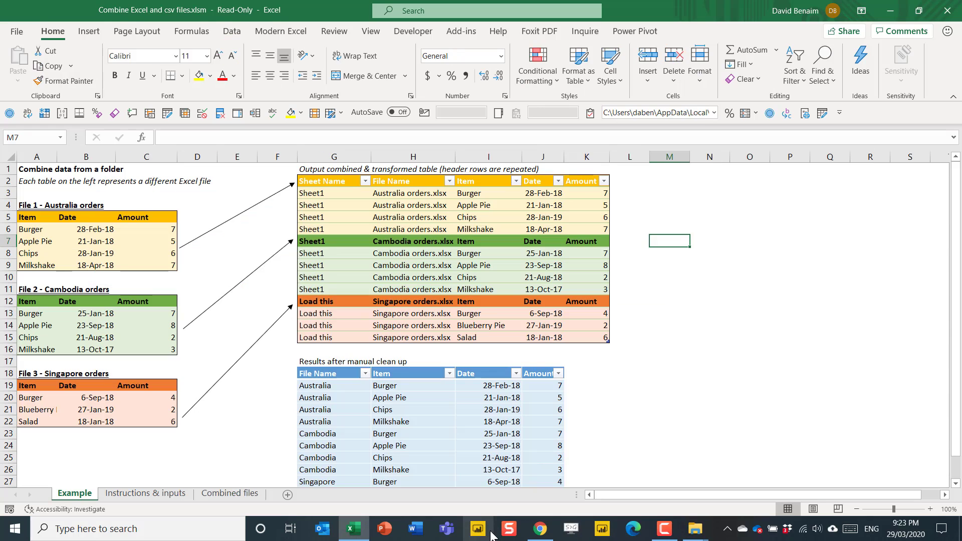
- Open Power BI Desktop, dismiss its start screen, and start a connection to a Folder data source
left_click(479, 530)
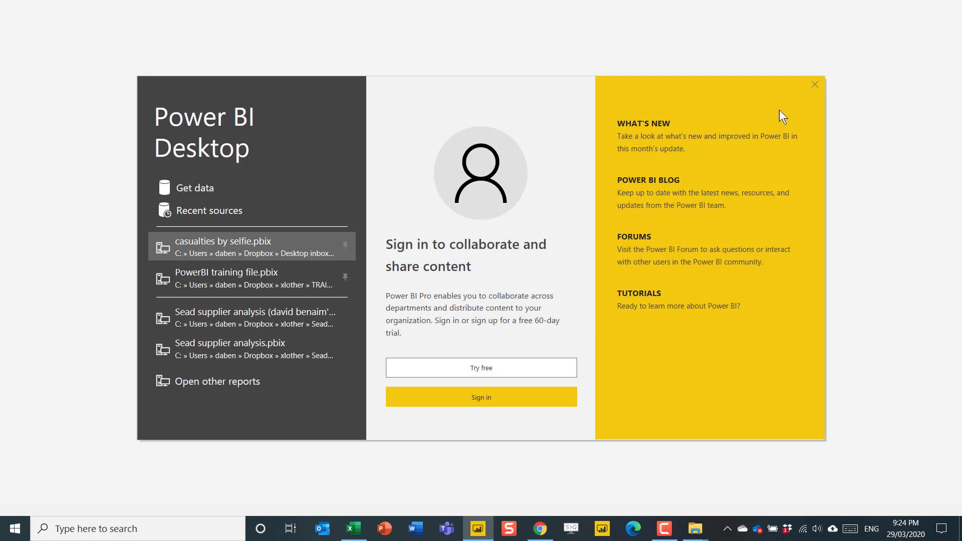
left_click(814, 83)
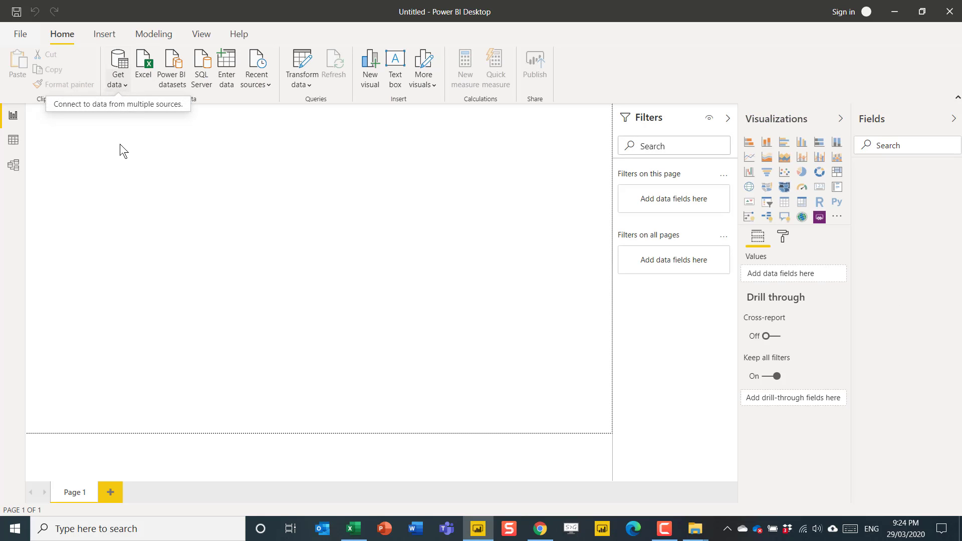
left_click(119, 80)
left_click(135, 311)
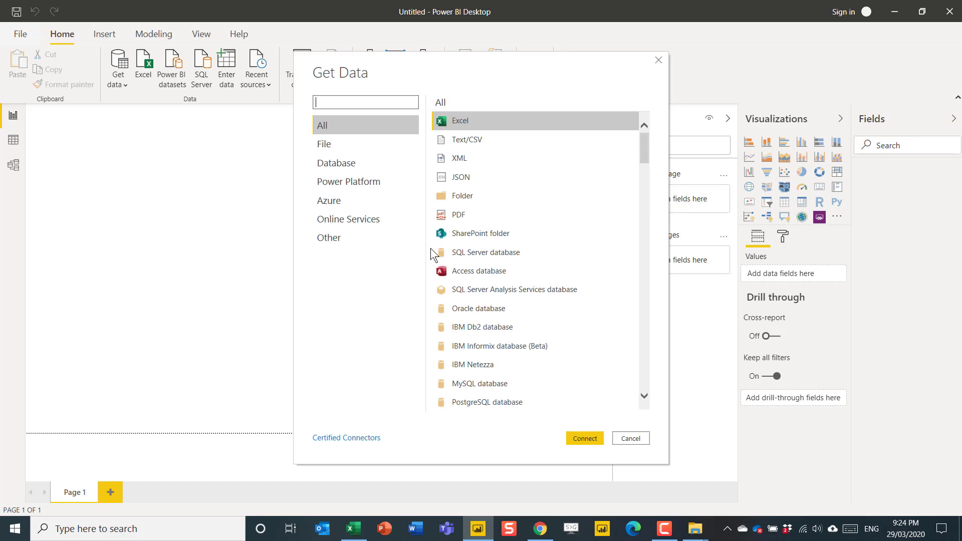
left_click(466, 197)
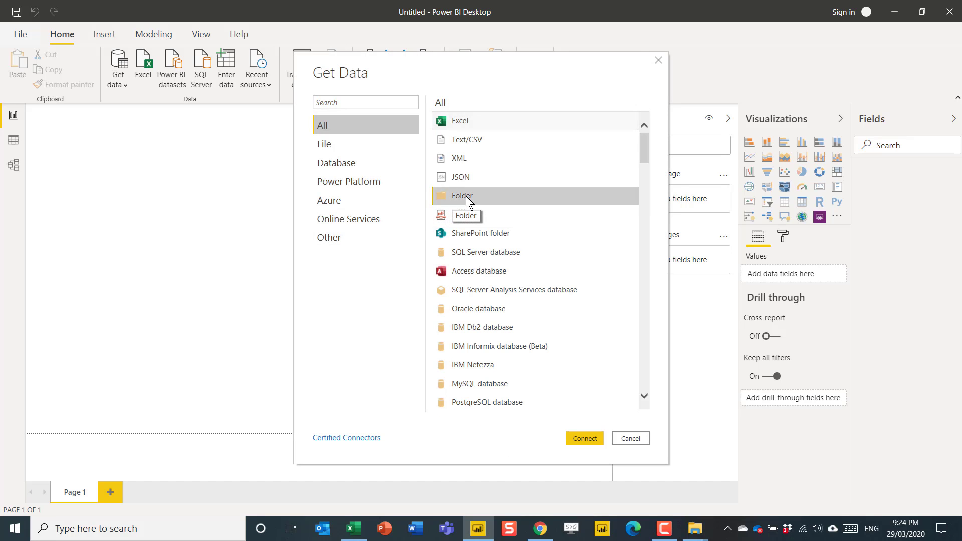
left_click(584, 443)
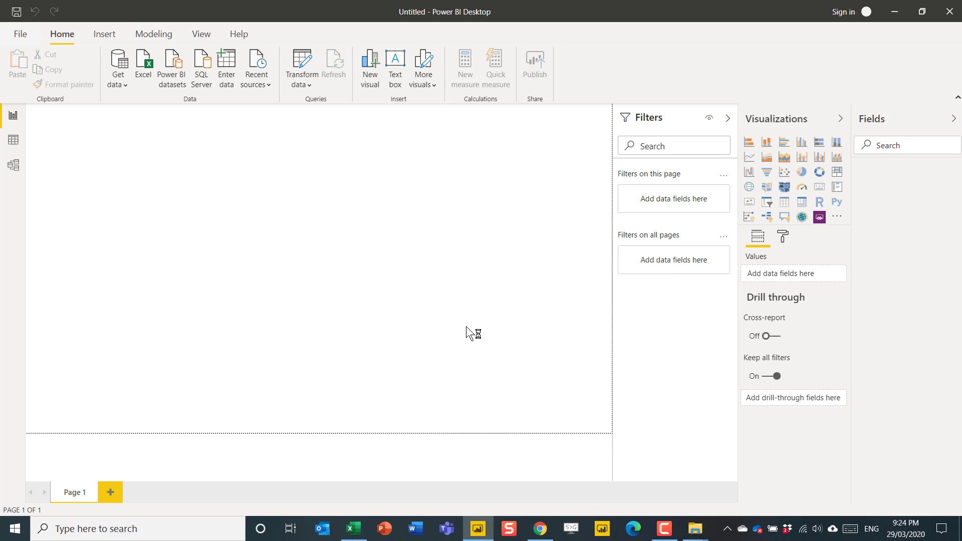
- Copy the Demo PQ identical files folder's path from File Explorer and connect to it as the folder path in Power BI
key("alt+Tab")
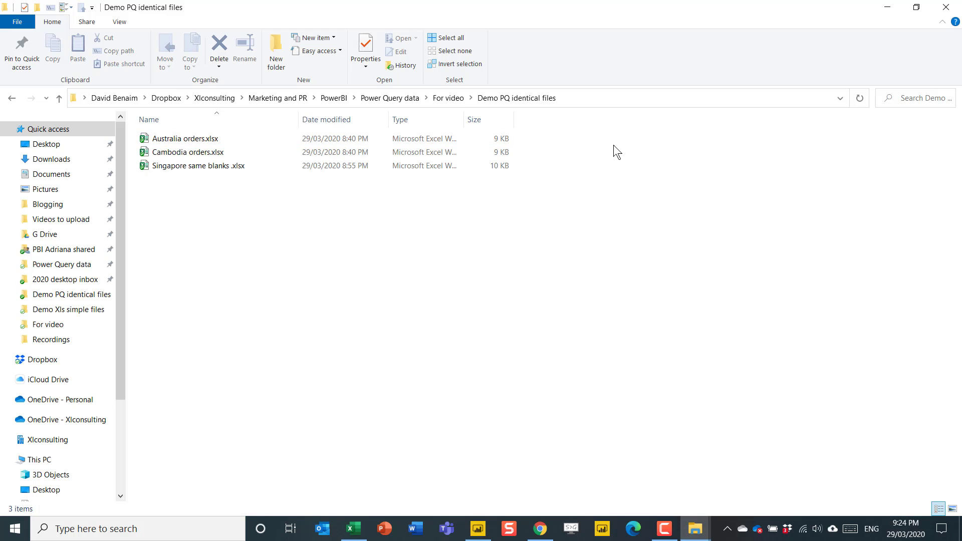
left_click(580, 99)
right_click(454, 95)
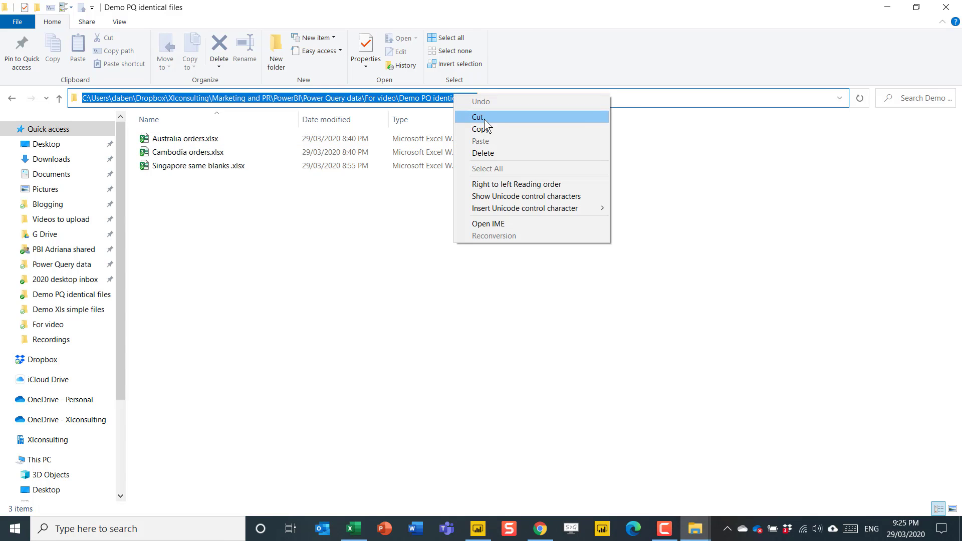
left_click(489, 129)
key("alt+Tab")
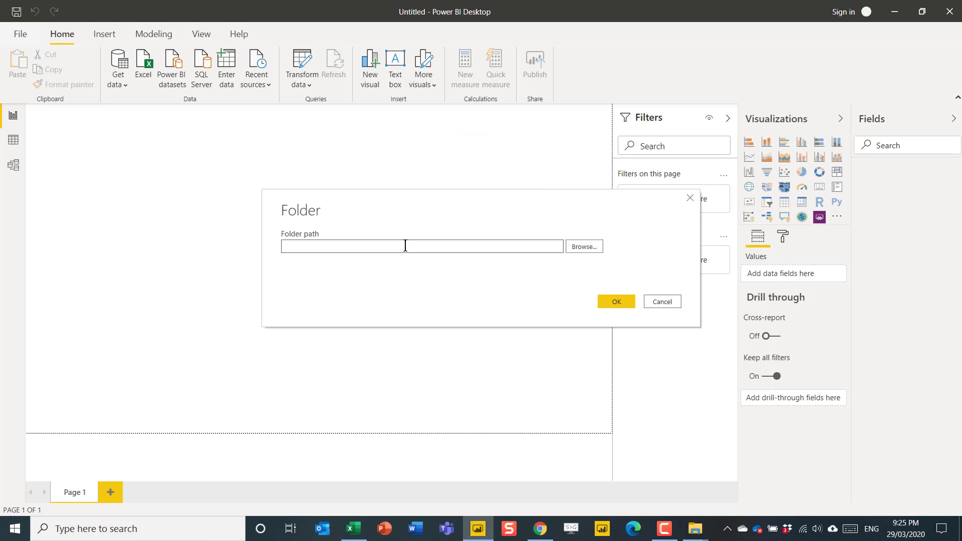
right_click(407, 246)
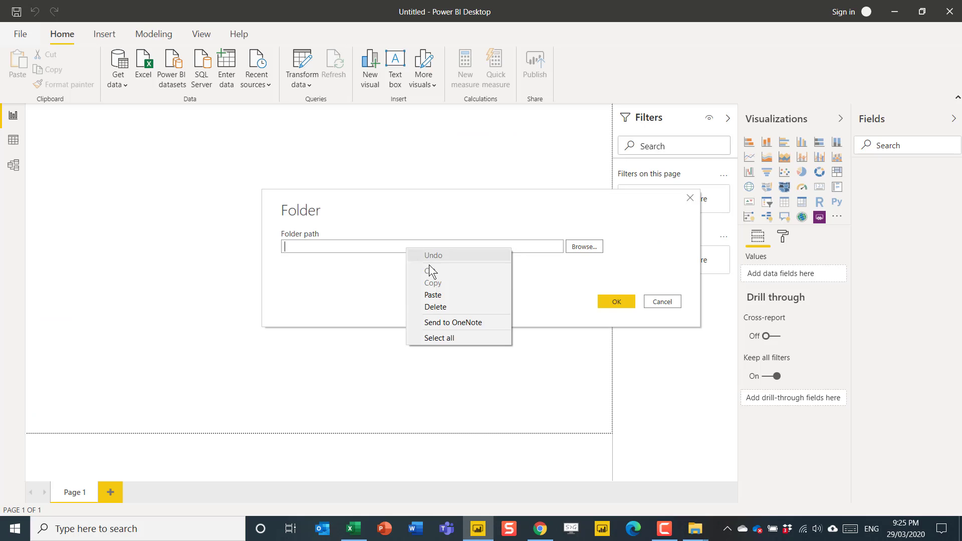
left_click(448, 295)
left_click(616, 301)
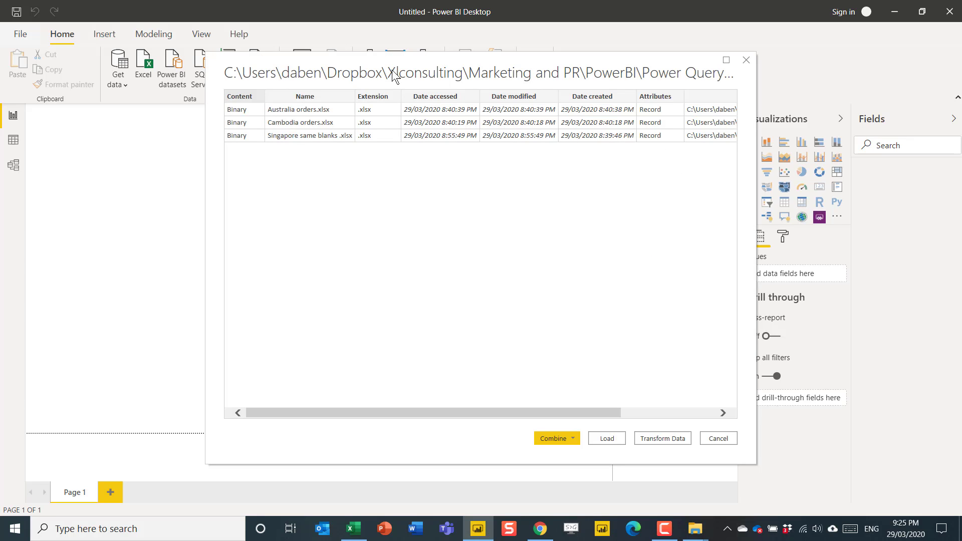
- Combine and transform the folder's files, extracting Sheet1 with the first file as the sample
left_click(574, 438)
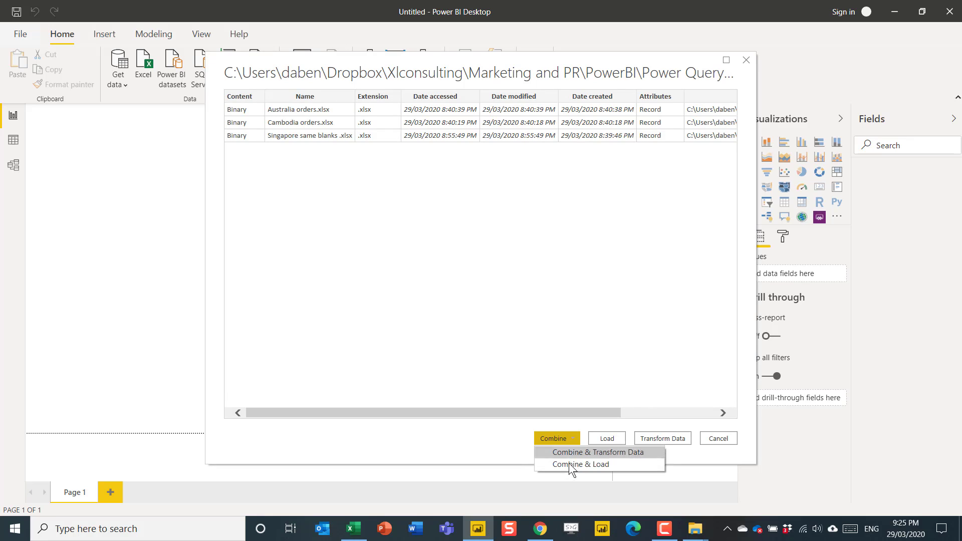
left_click(603, 453)
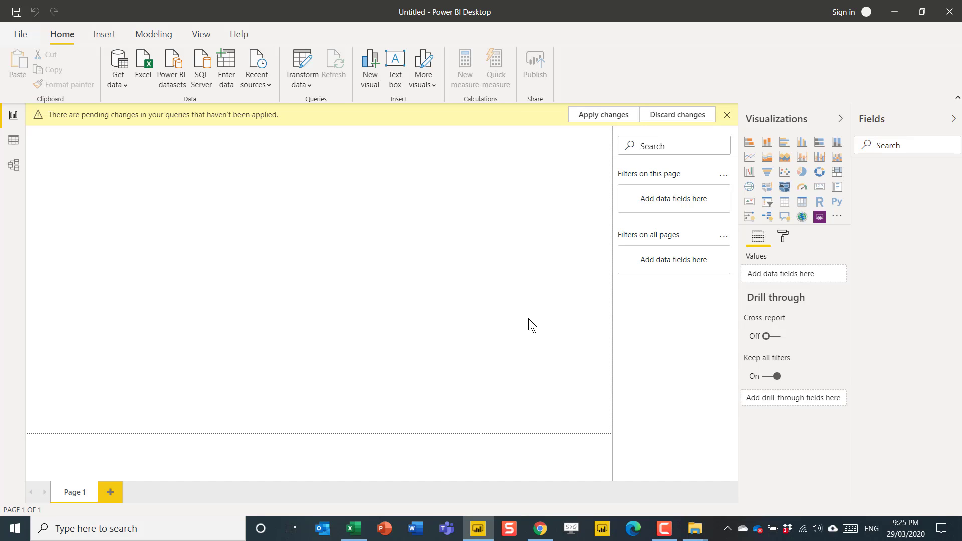
mouse_move(487, 530)
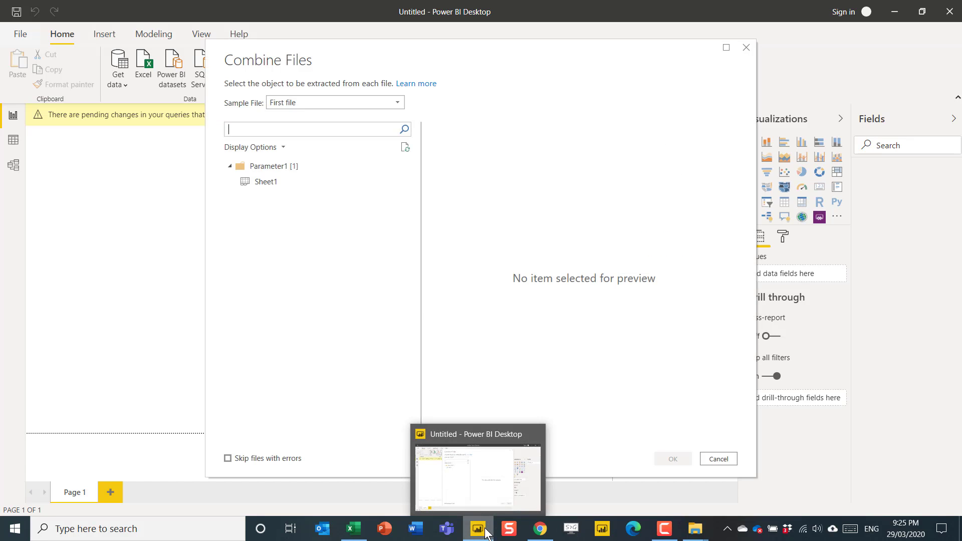
left_click(271, 182)
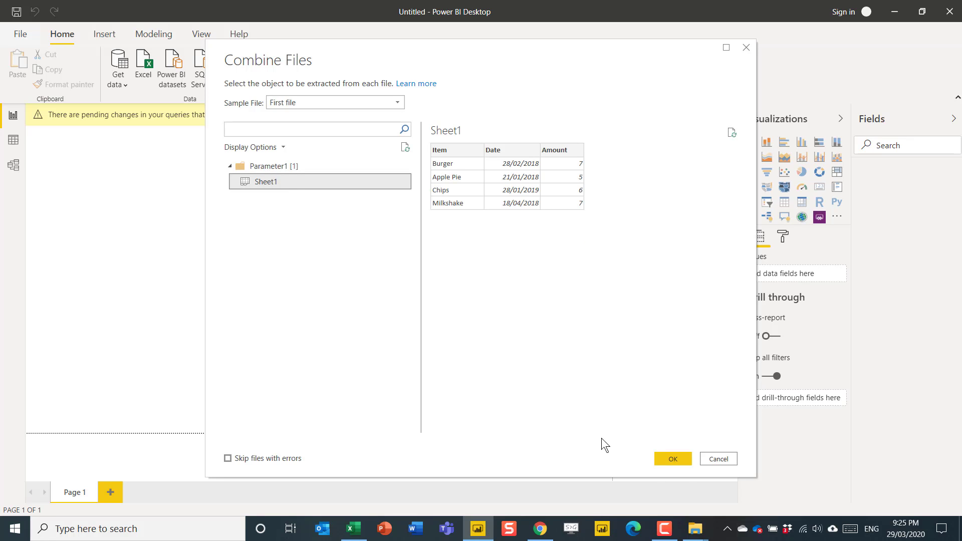
left_click(673, 459)
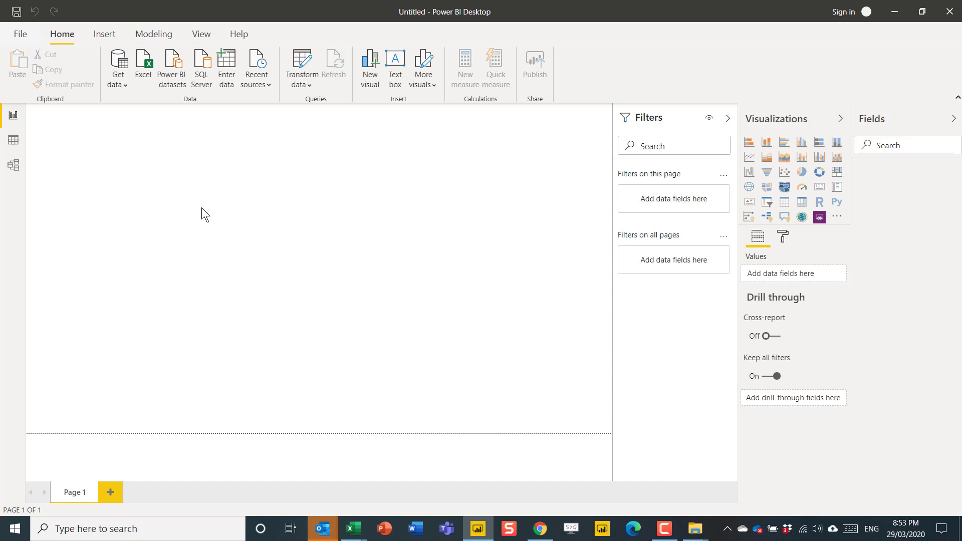
- Start a Folder data source connection from the blank report
left_click(124, 87)
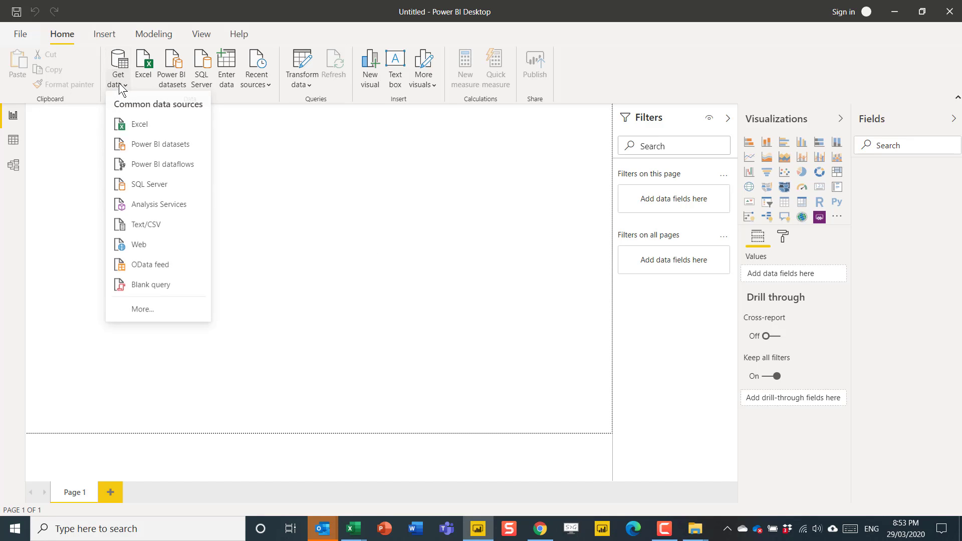
left_click(141, 311)
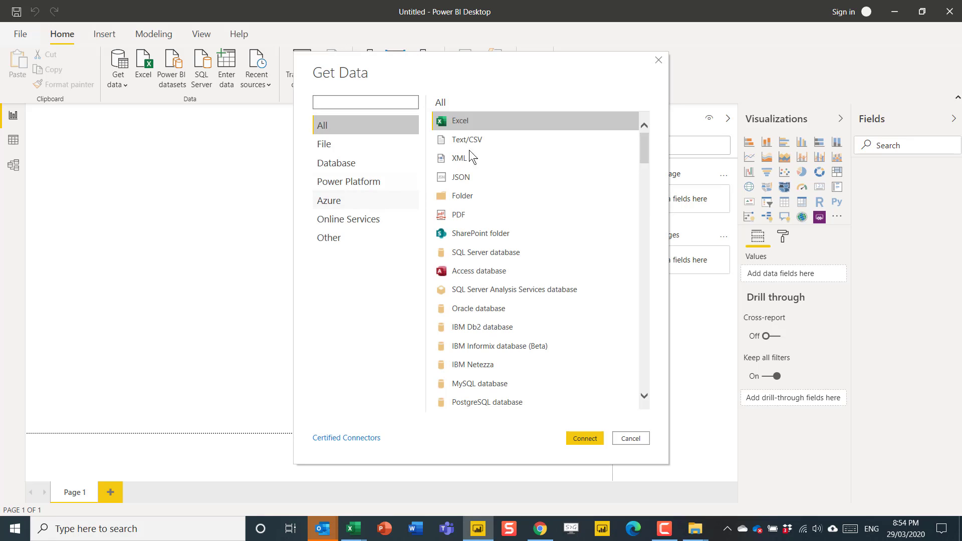
left_click(495, 196)
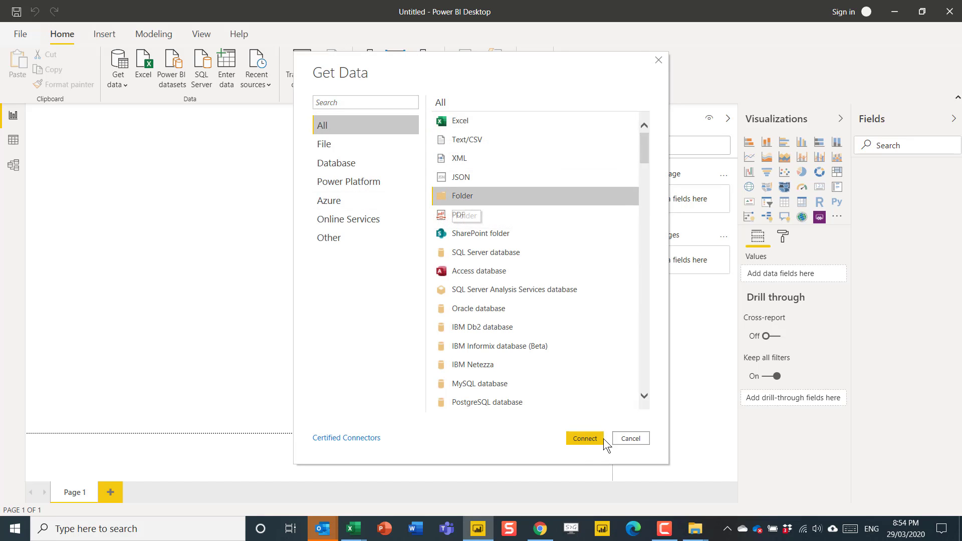
left_click(587, 441)
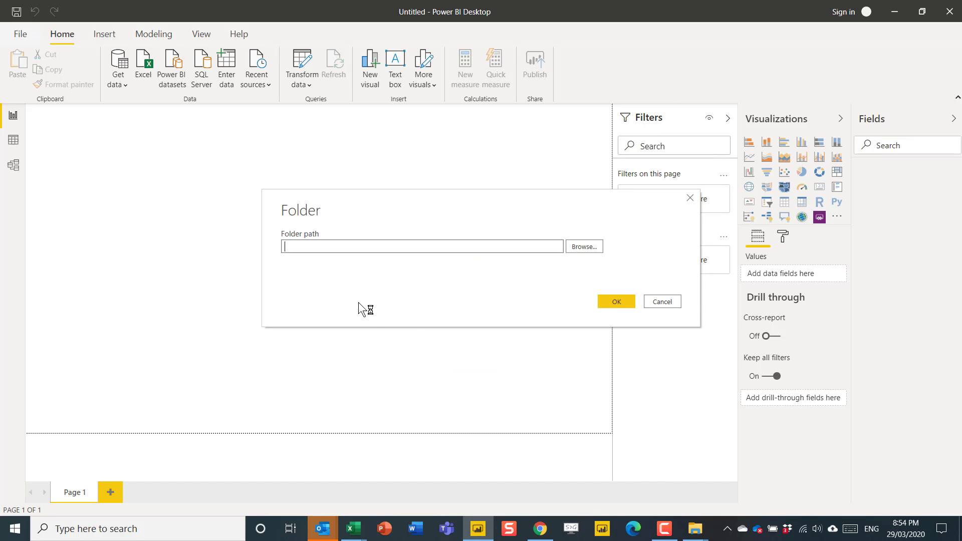
- Set the folder path to the Demo PQ identical files folder by copying its address from File Explorer, and confirm it
mouse_move(695, 533)
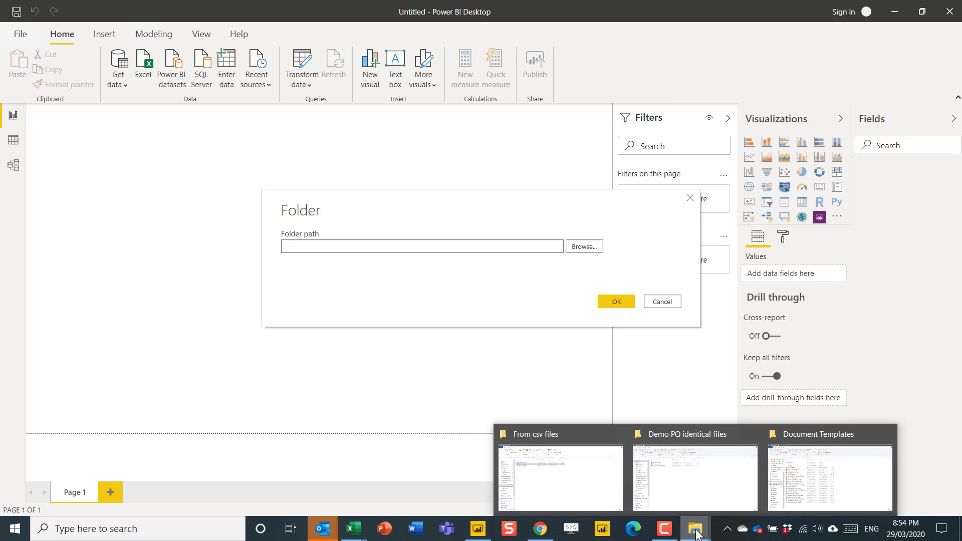
left_click(690, 490)
left_click(578, 98)
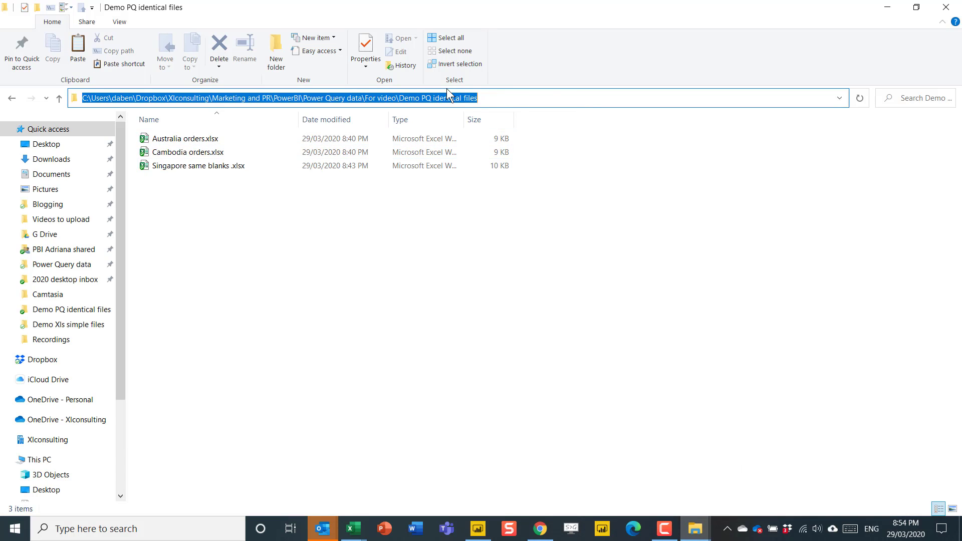
right_click(445, 100)
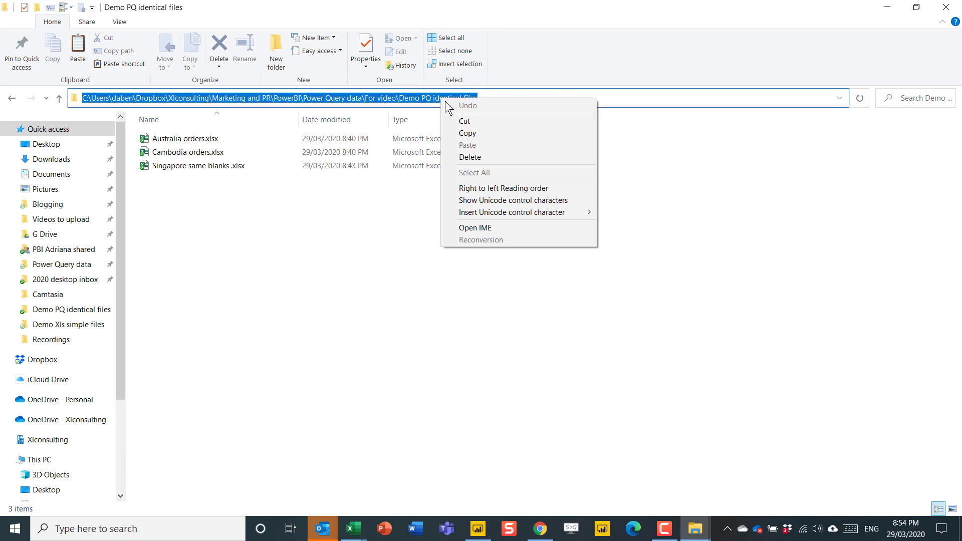
left_click(500, 133)
left_click(488, 220)
key("alt+Tab")
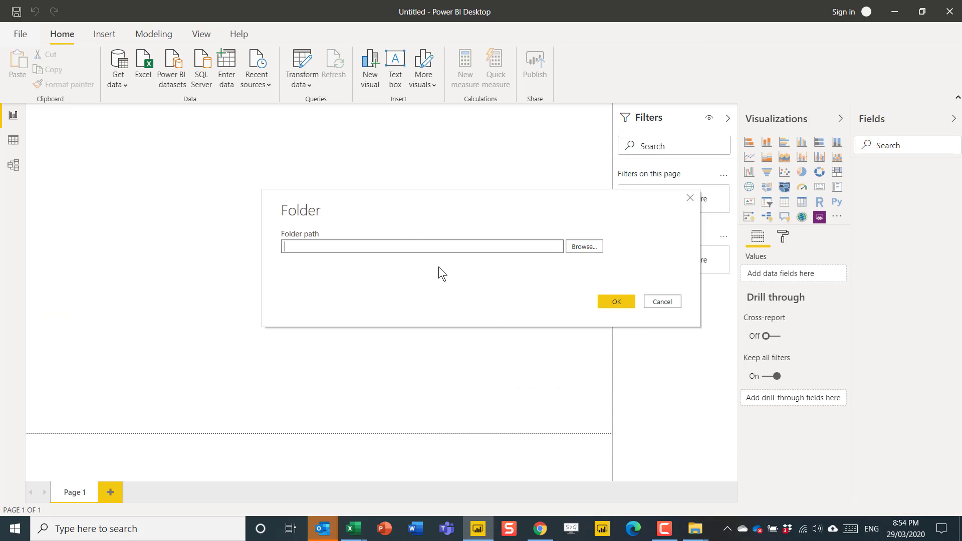
key("ctrl+v")
left_click(624, 303)
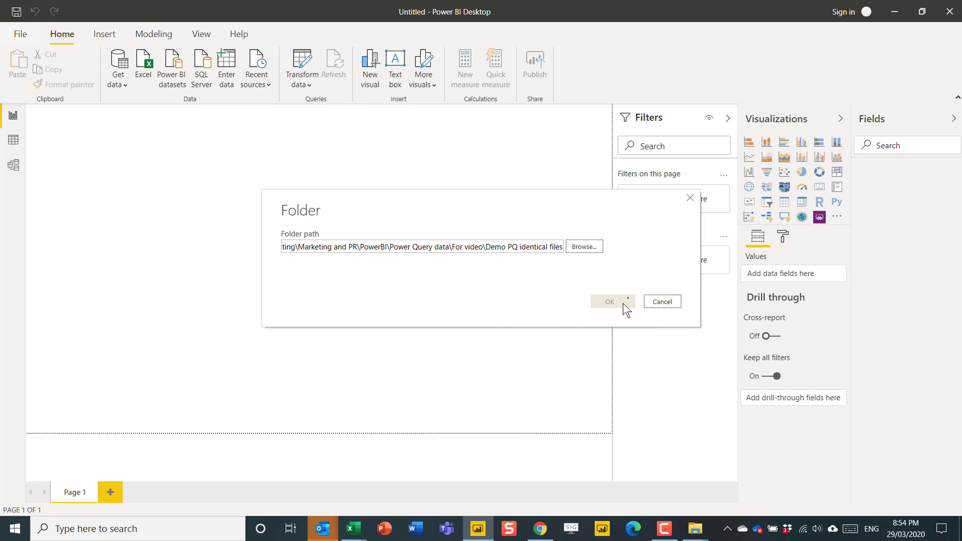
- Combine and transform the files using Sheet1 of the first file, and check the Singapore rows in the Power Query Editor
left_click(571, 438)
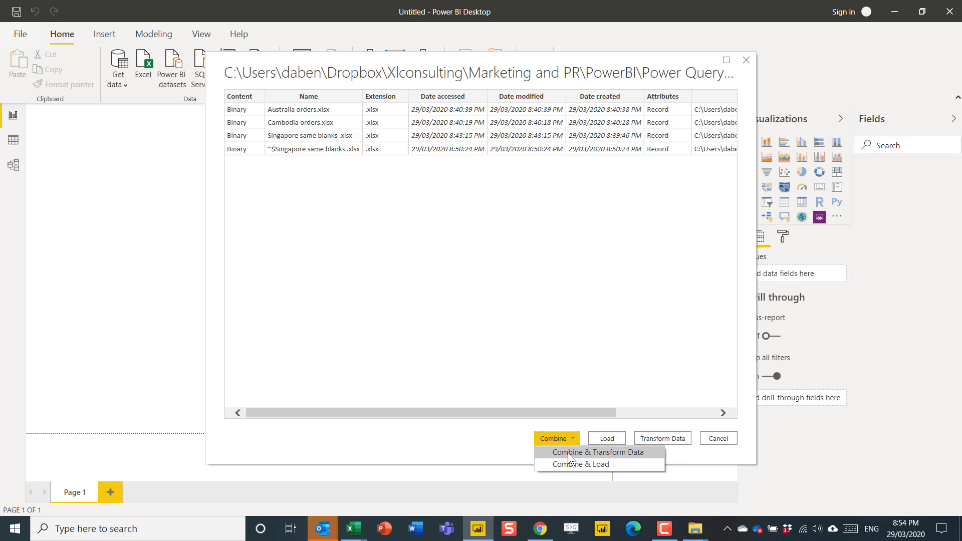
left_click(567, 453)
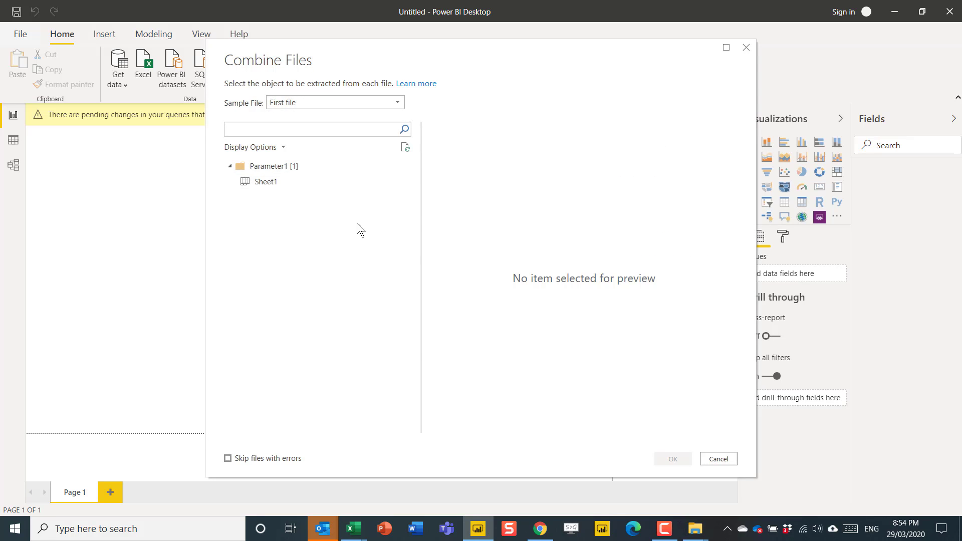
left_click(272, 181)
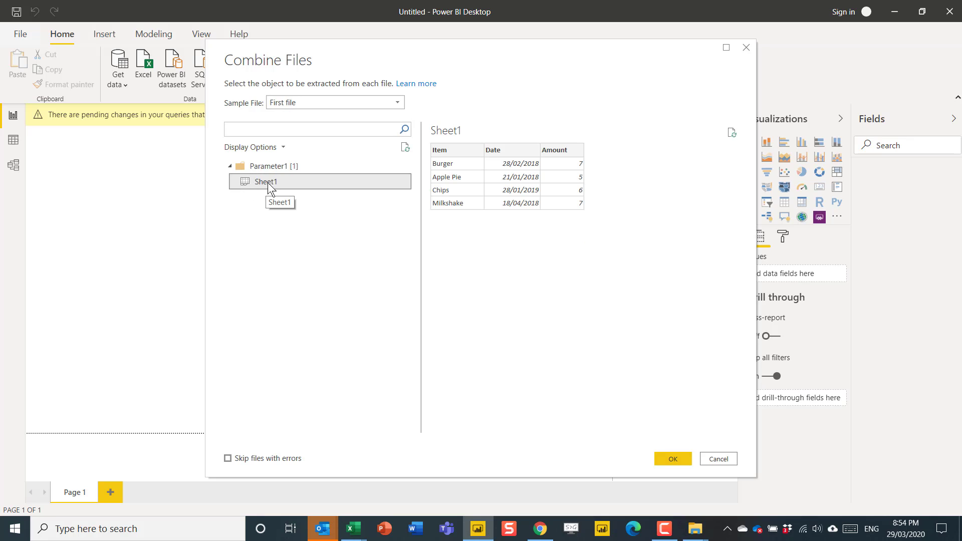
left_click(666, 459)
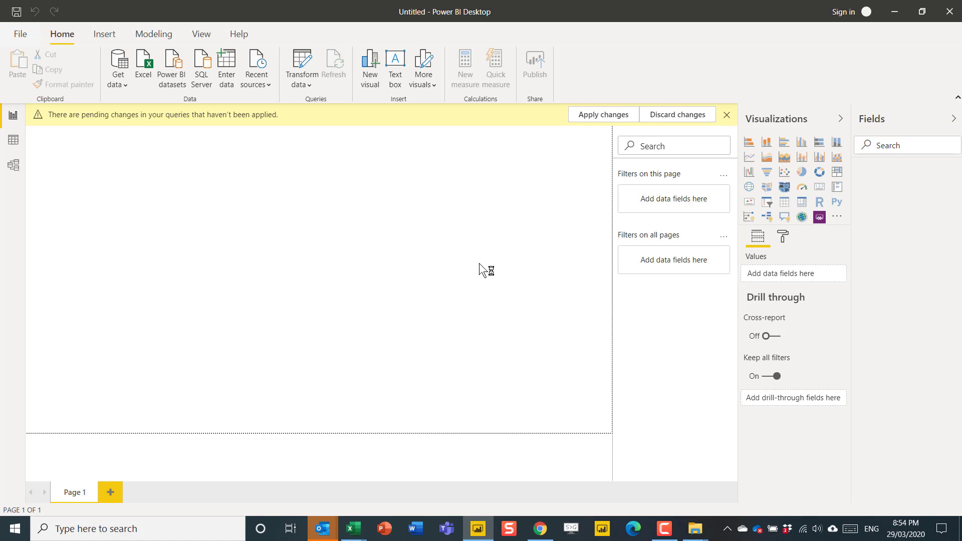
mouse_move(480, 527)
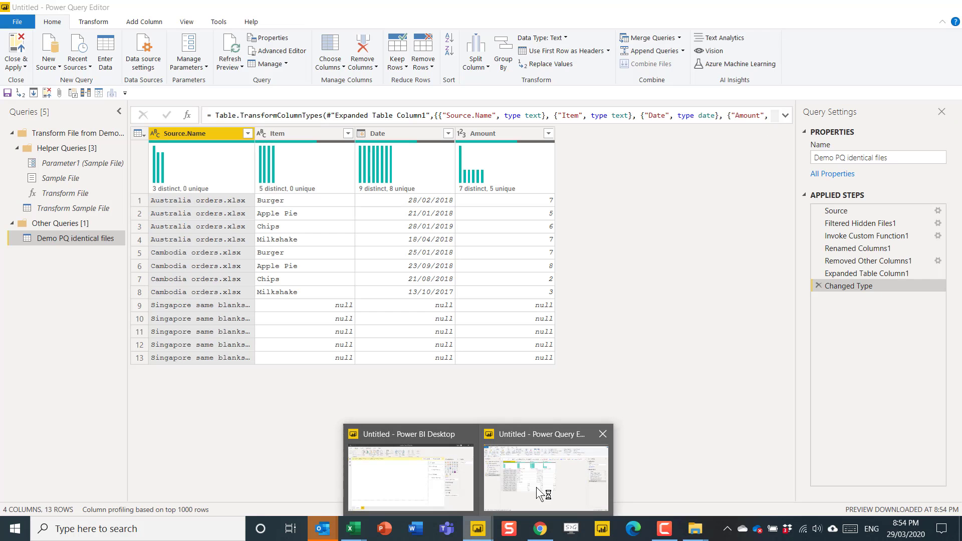
left_click(536, 487)
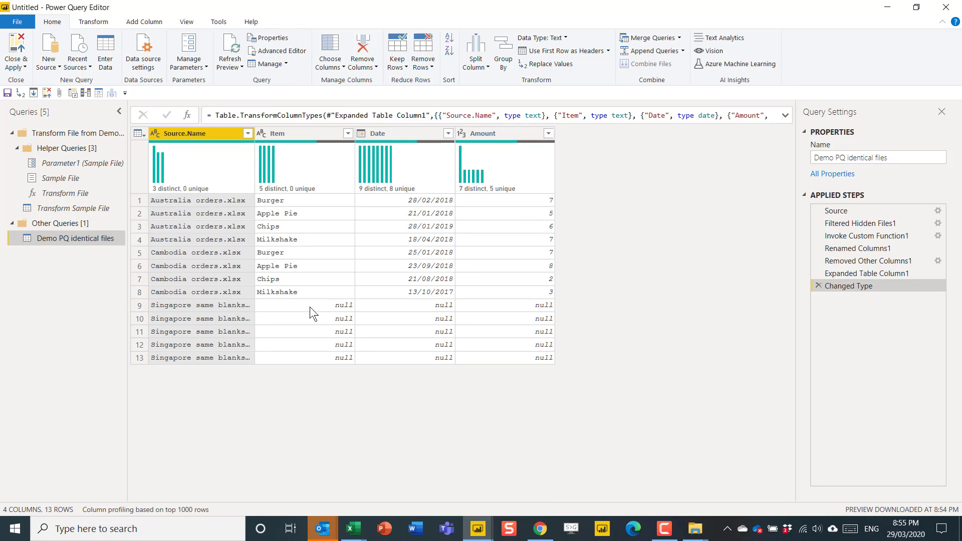
left_click(332, 305)
left_click(518, 318)
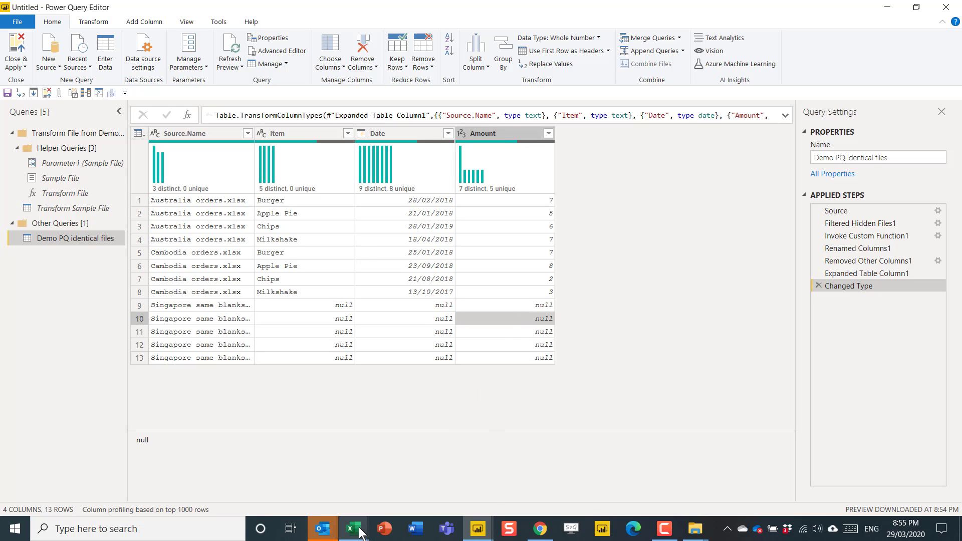
- Clear the title in cell A1 of Sheet1 in Singapore same blanks .xlsx, save the workbook, and return to the Power Query Editor
mouse_move(354, 529)
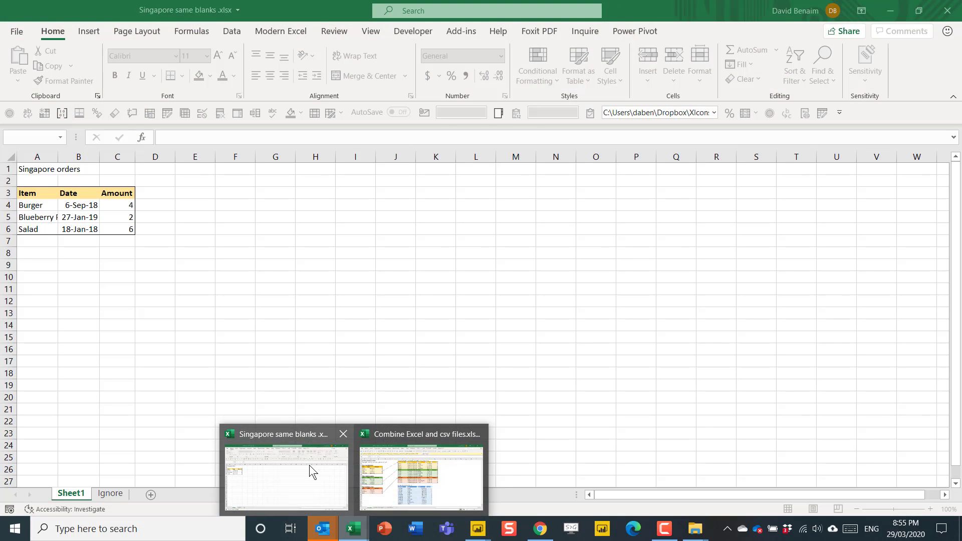
left_click(308, 465)
left_click(31, 176)
left_click_drag(31, 171, 126, 171)
left_click(45, 168)
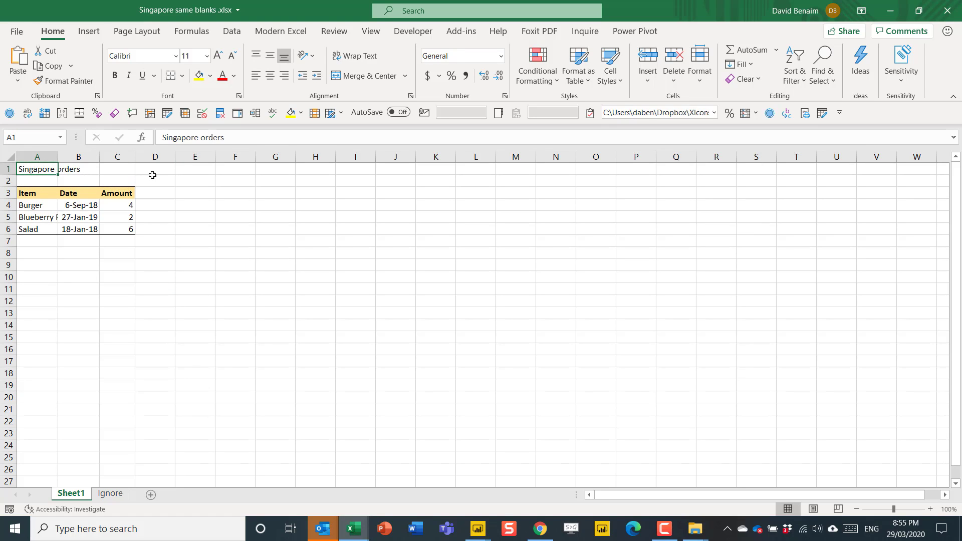
key("Delete")
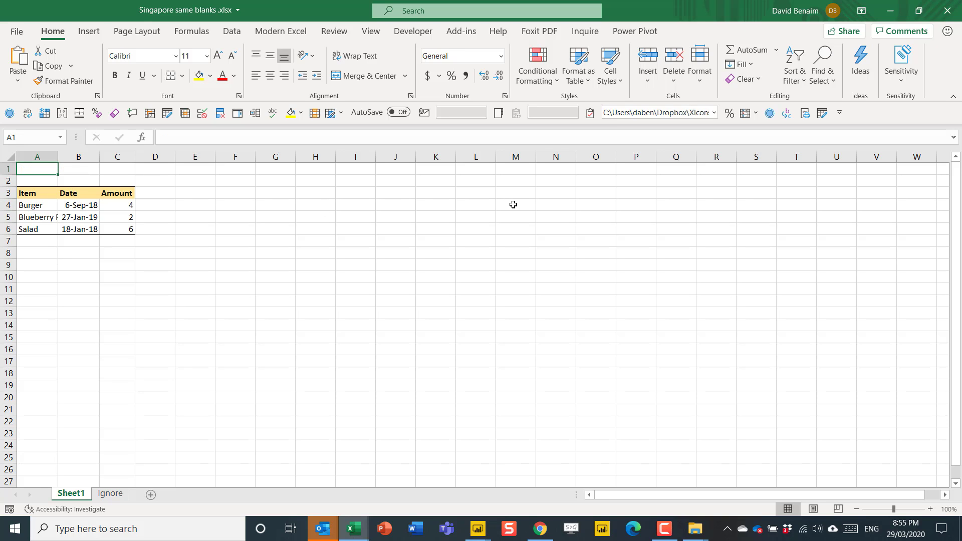
key("ctrl+s")
key("super+Tab")
left_click(441, 166)
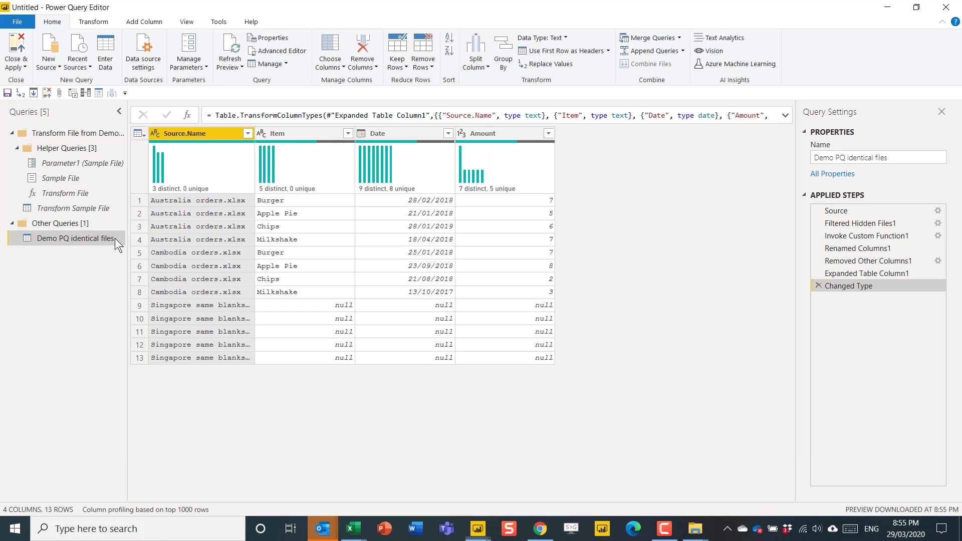
- Refresh the preview of the Demo PQ identical files query
left_click(233, 51)
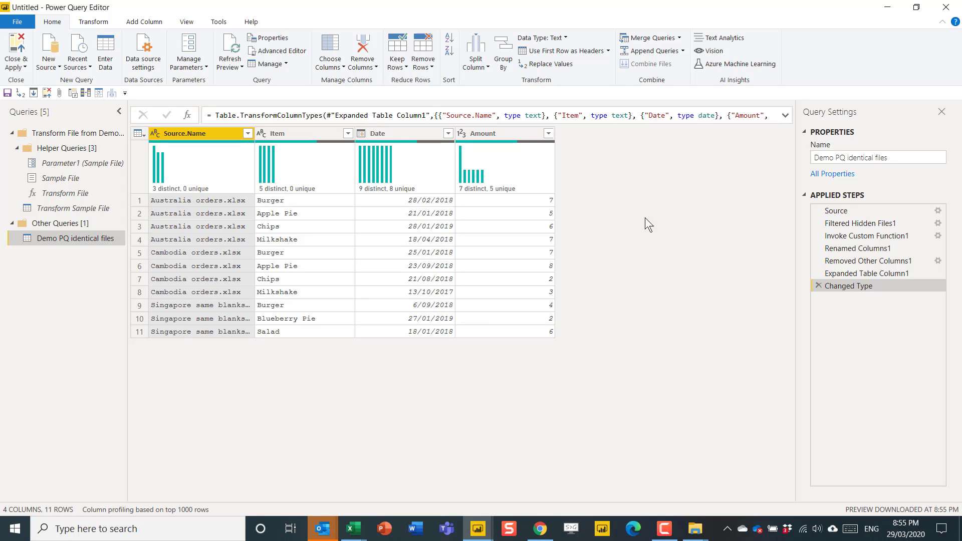
key("alt+Tab")
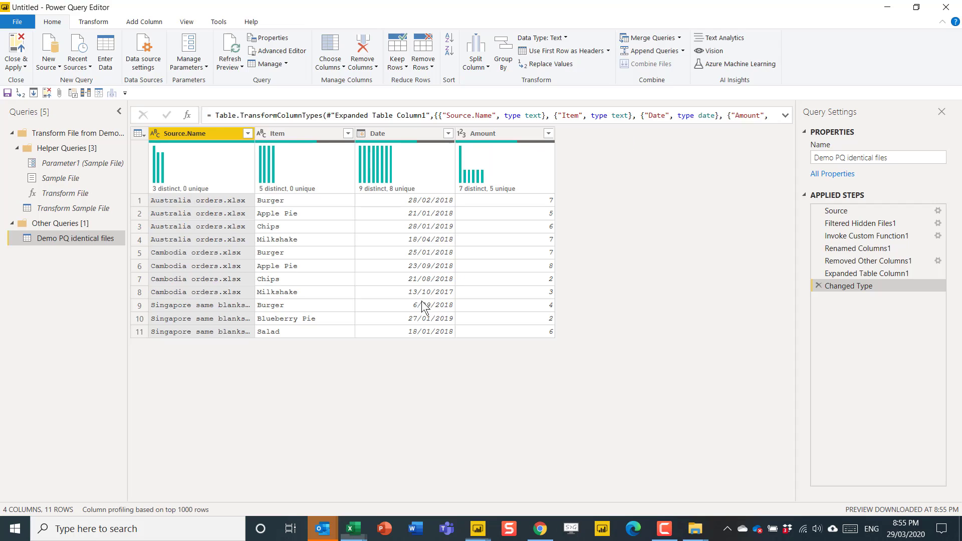
key("alt+Tab")
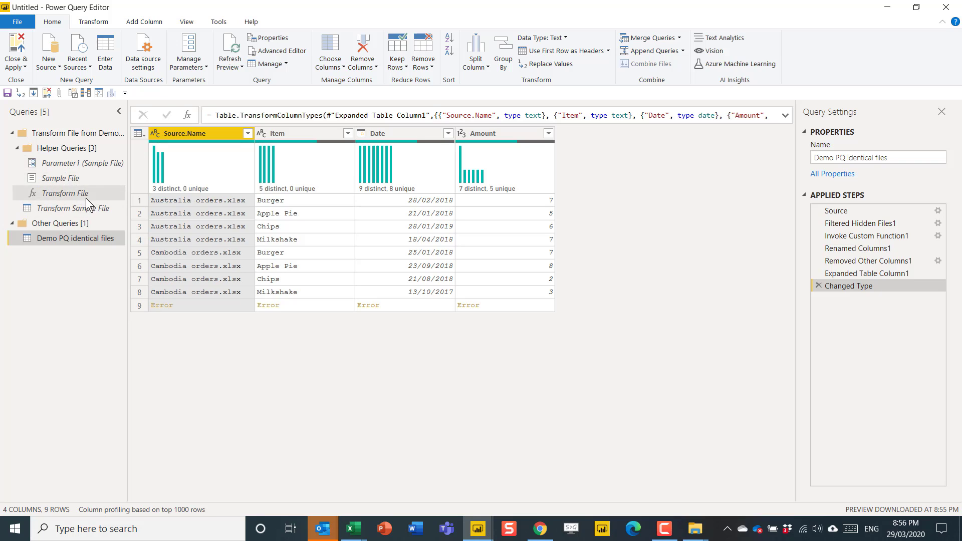
- Examine the Sample File, Transform File and Parameter1 helper queries generated for the combined files
left_click(89, 179)
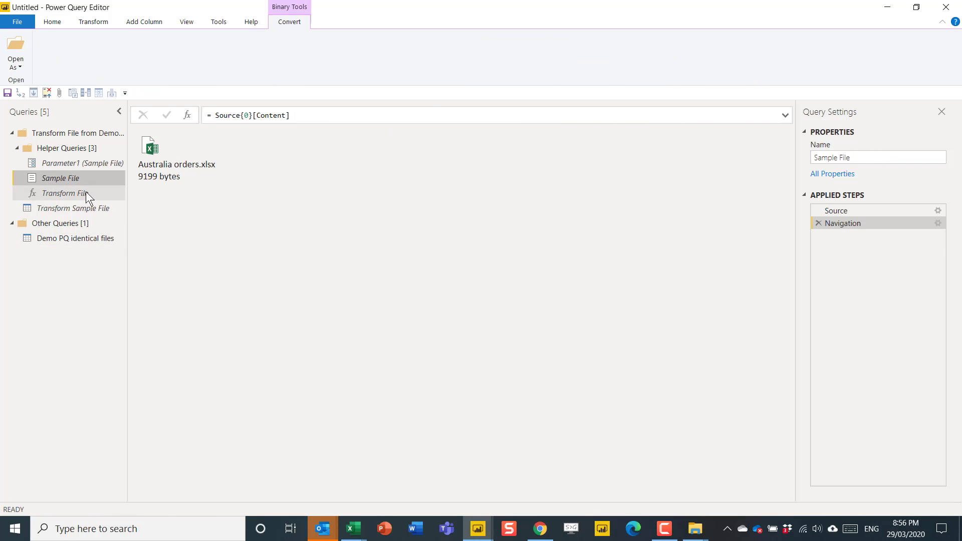
left_click(86, 192)
left_click(86, 163)
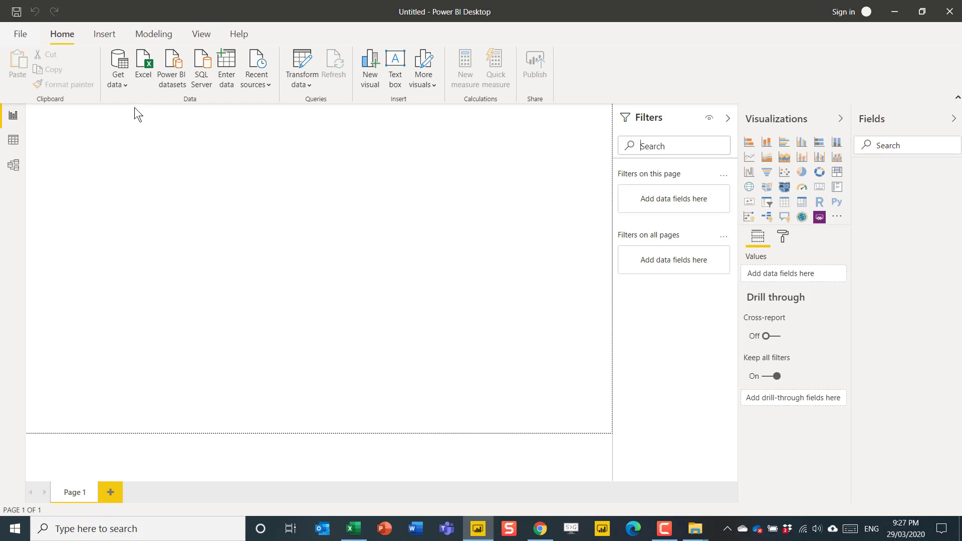
- Start a new Folder data source connection from the empty Page 1 report
left_click(119, 90)
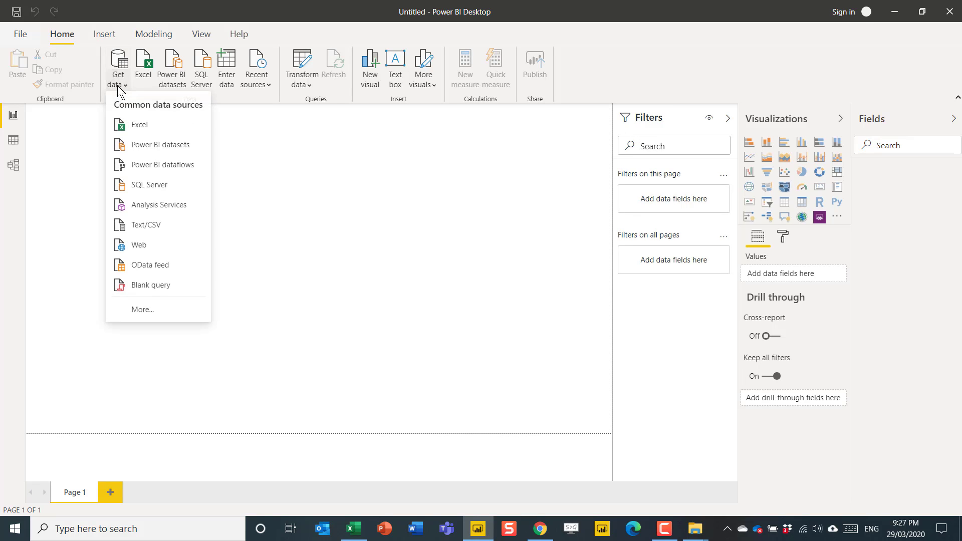
left_click(148, 309)
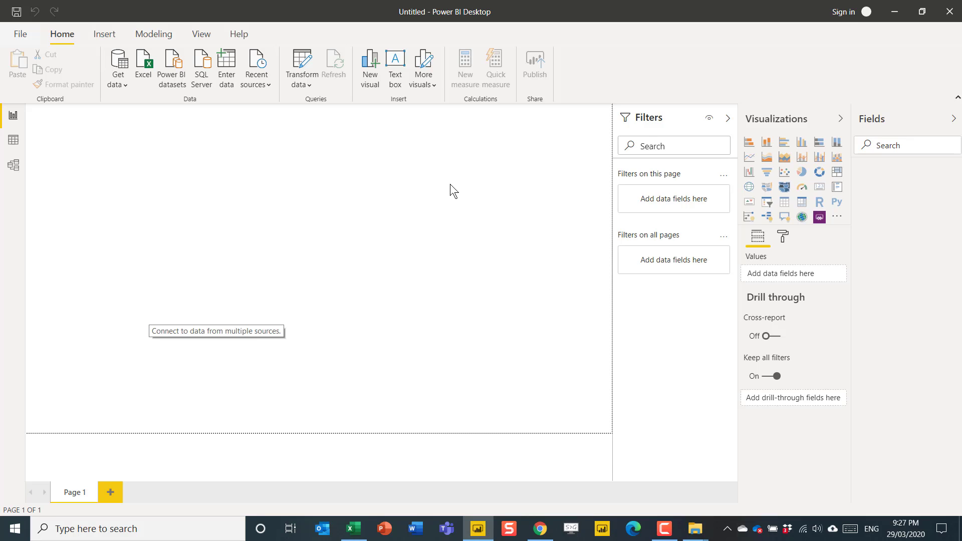
left_click(466, 196)
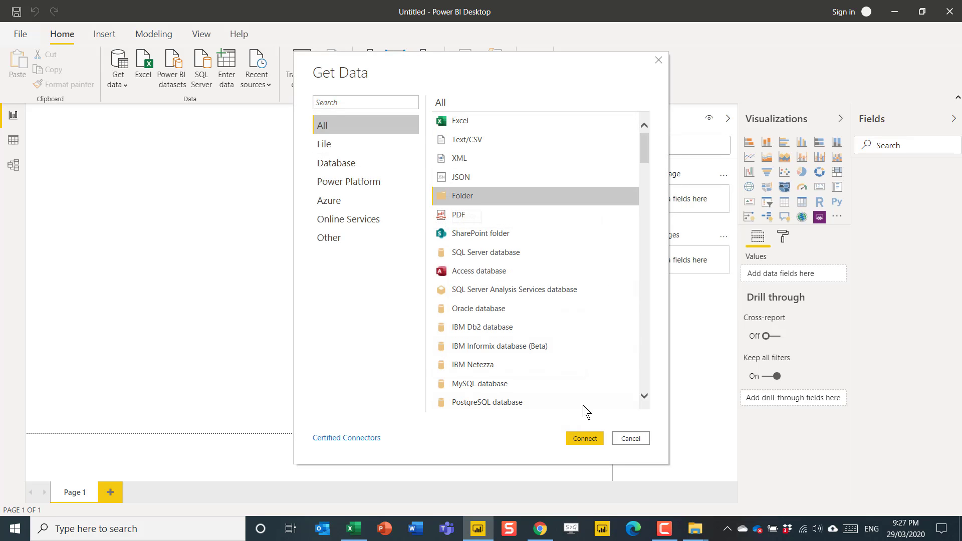
left_click(586, 436)
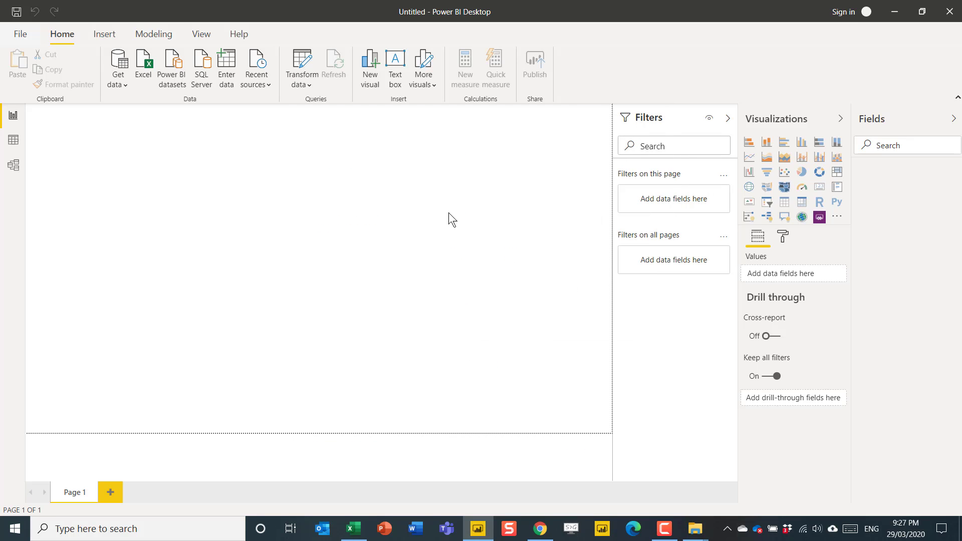
- Set the folder path to the copied Demo Xls simple files address and open its file list for transforming
right_click(459, 246)
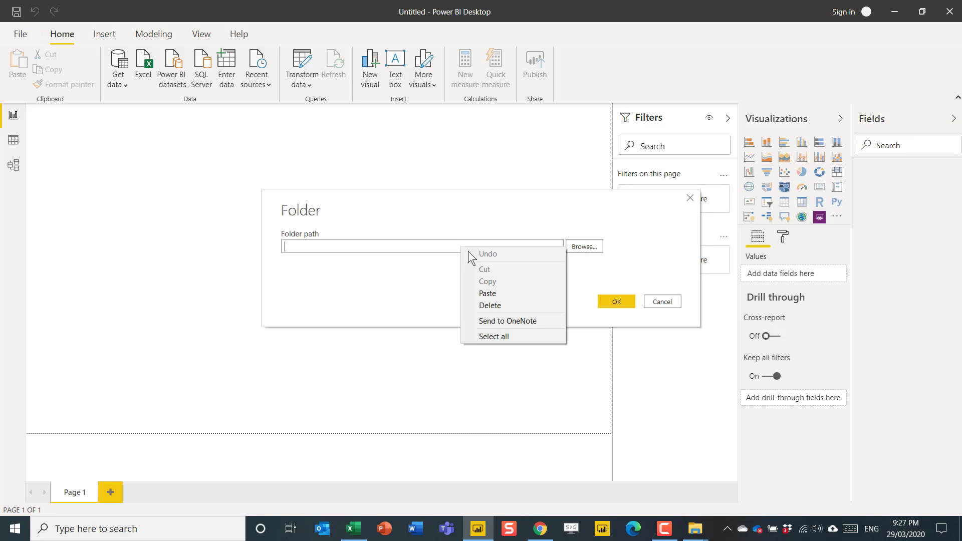
left_click(513, 289)
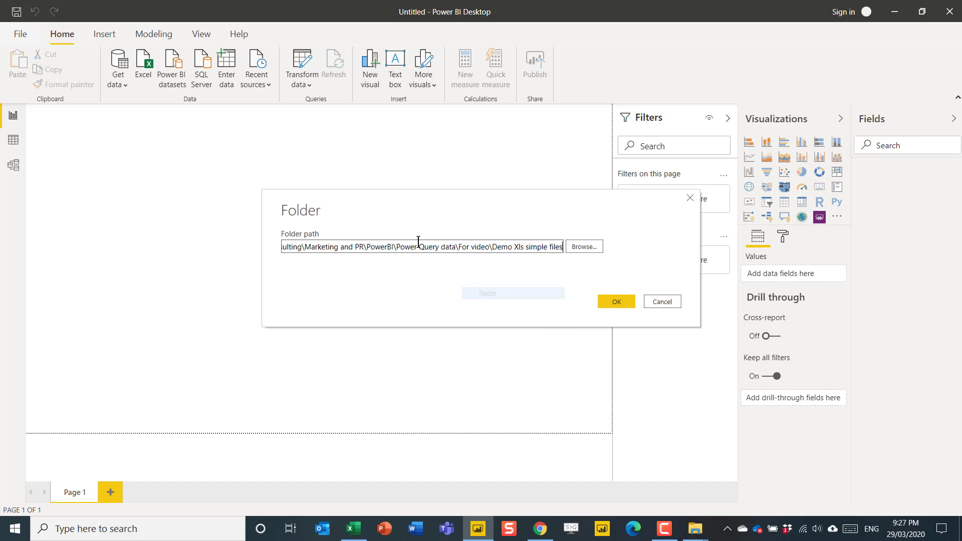
left_click(606, 303)
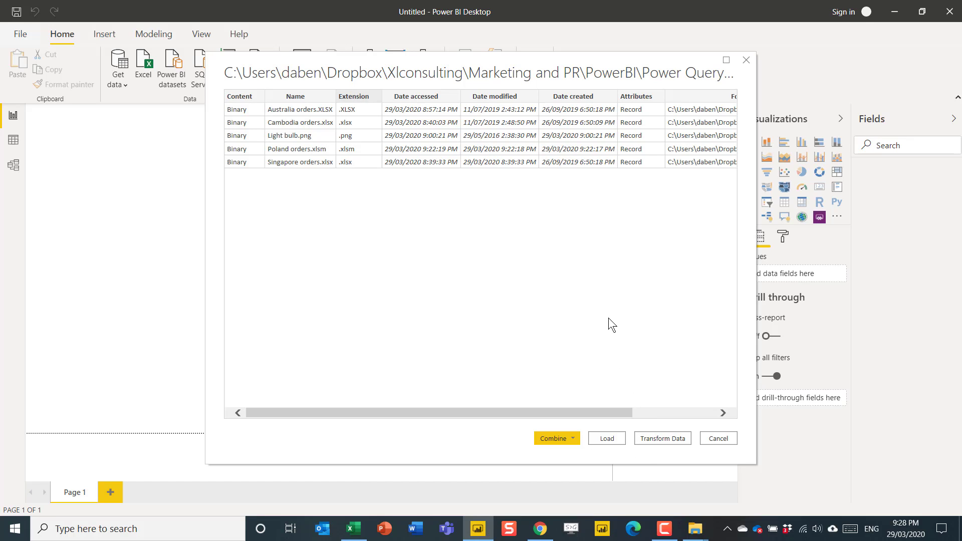
left_click(652, 438)
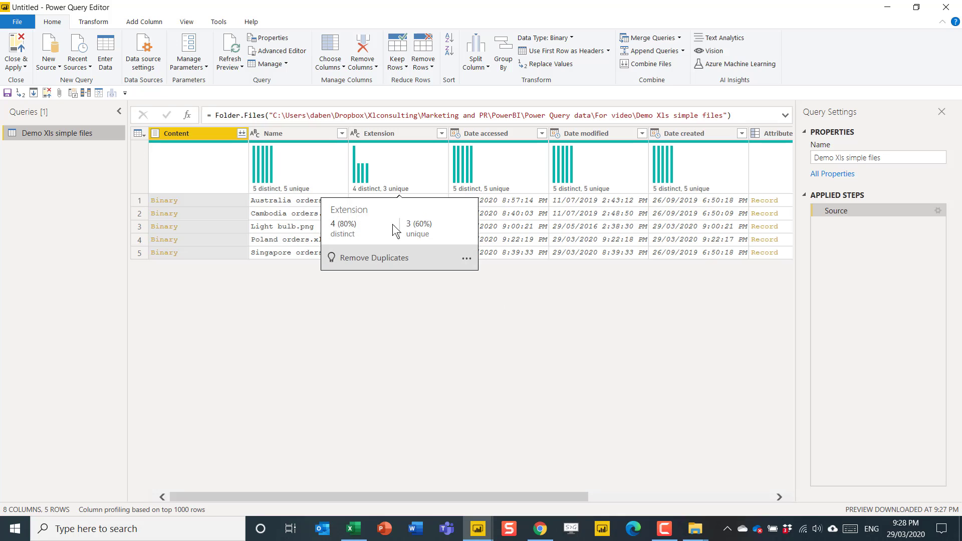
- Transform the values in the Extension column to lowercase
right_click(402, 133)
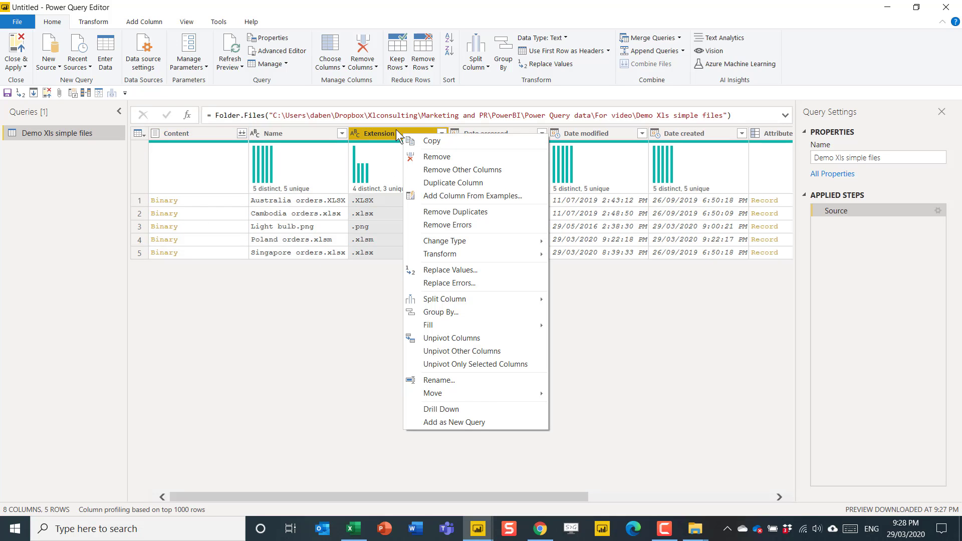
mouse_move(476, 254)
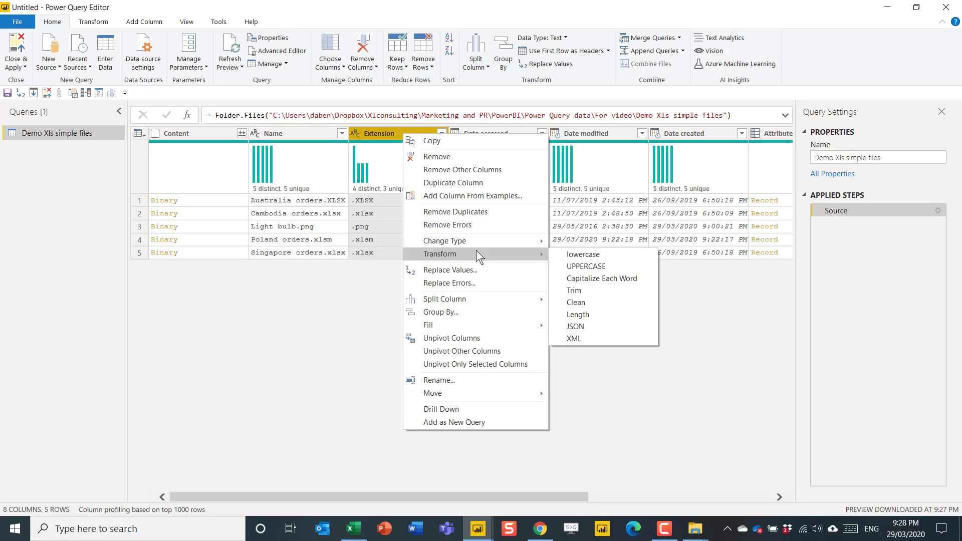
left_click(581, 254)
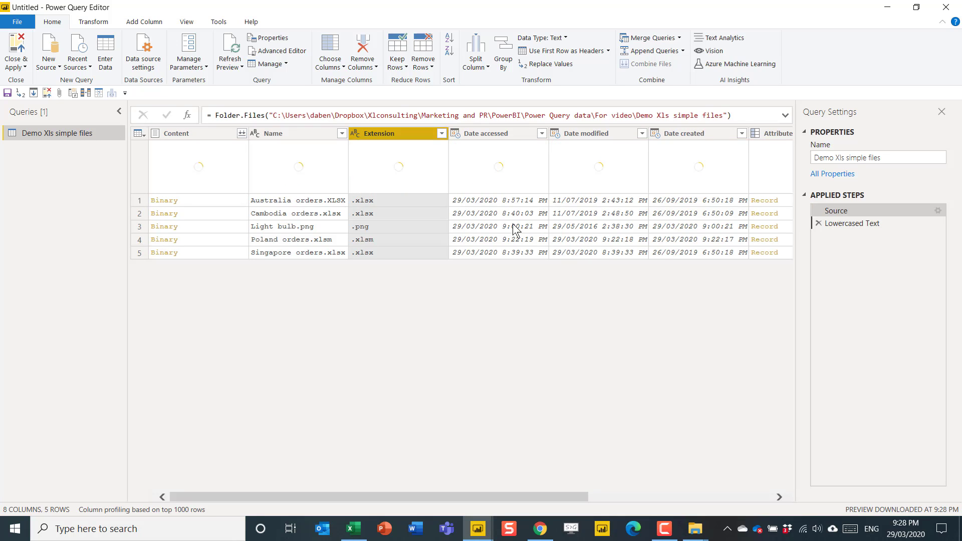
- Filter the Extension column to keep rows that begin with .xls, and check the Poland orders file's extension
left_click(441, 133)
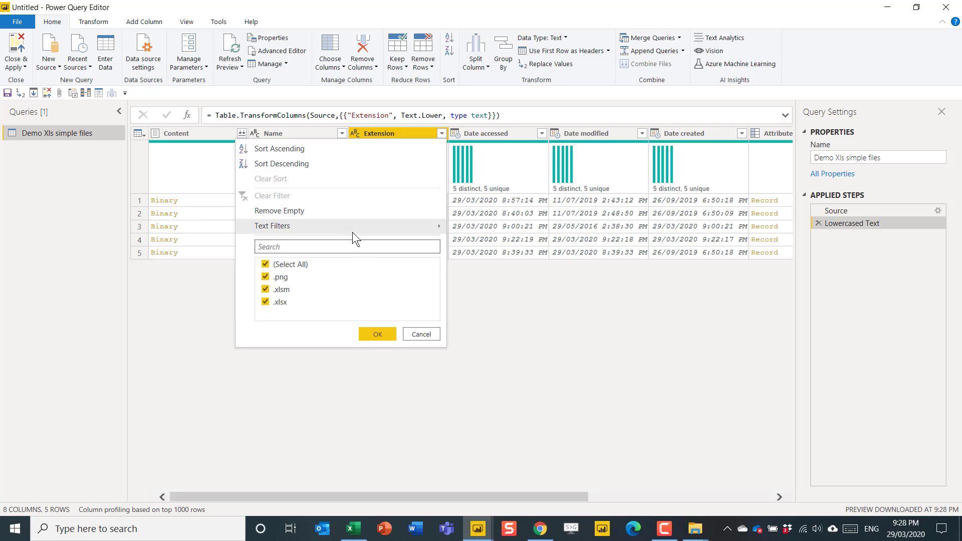
mouse_move(353, 231)
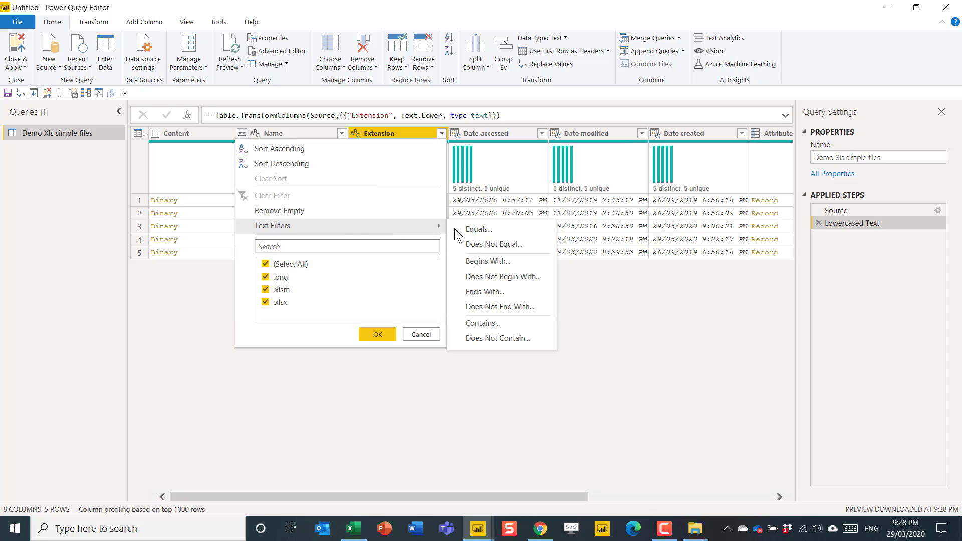
left_click(494, 261)
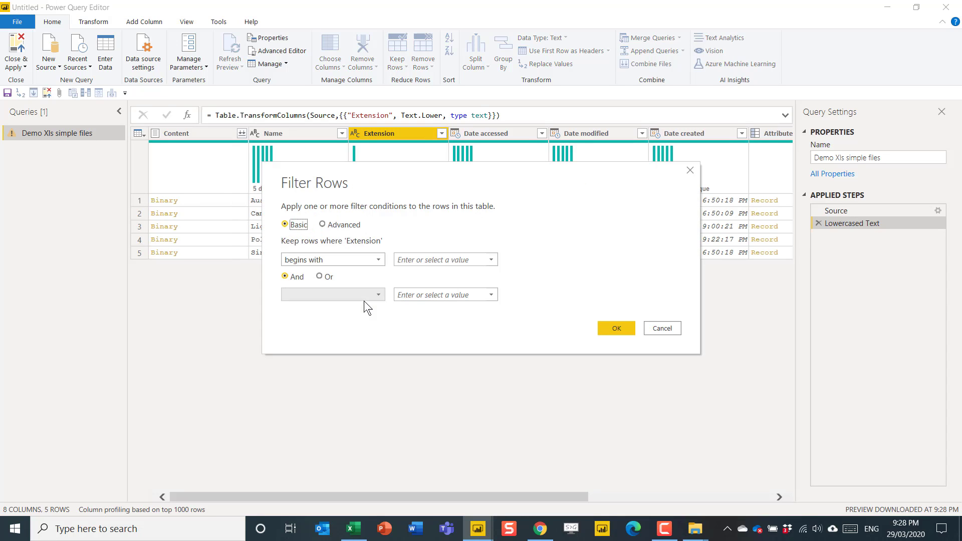
left_click(422, 256)
type(".")
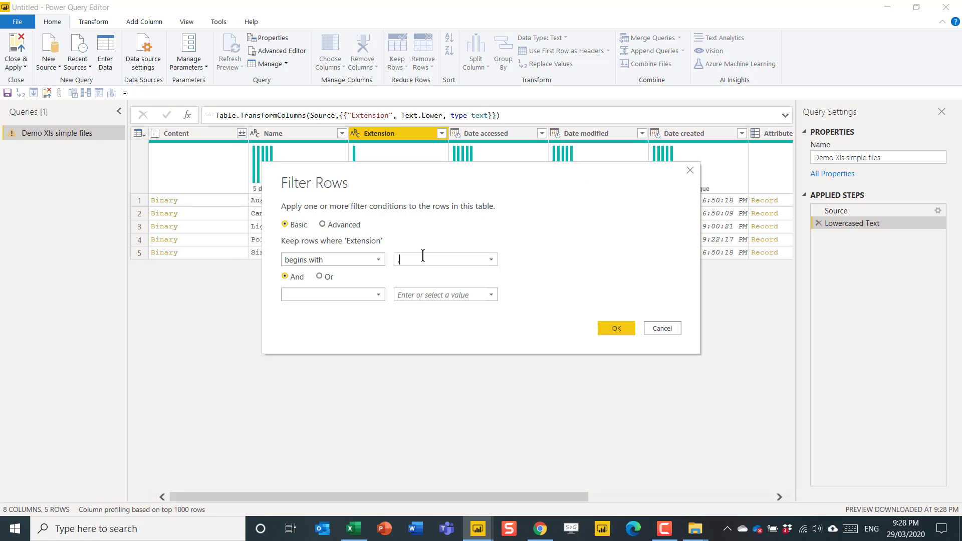
type("xls")
left_click(619, 329)
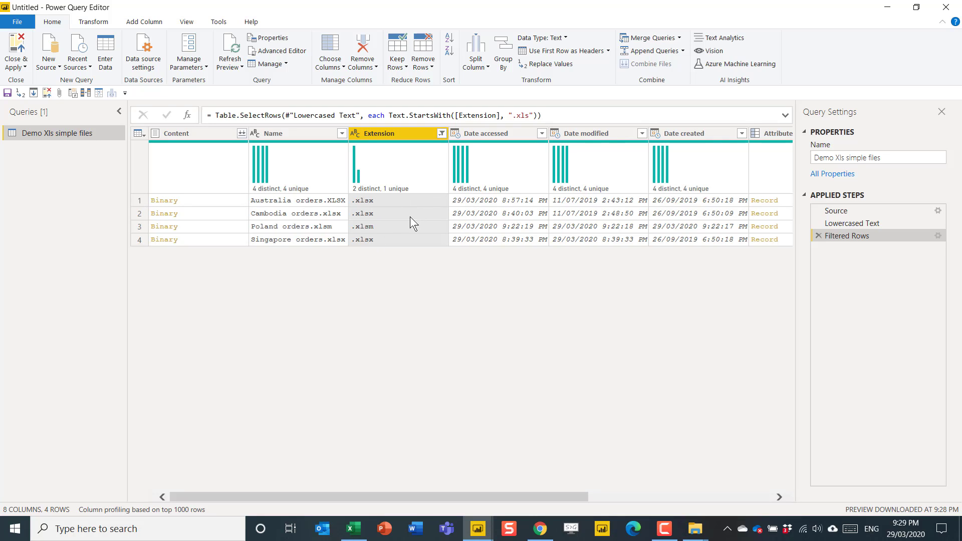
left_click(371, 226)
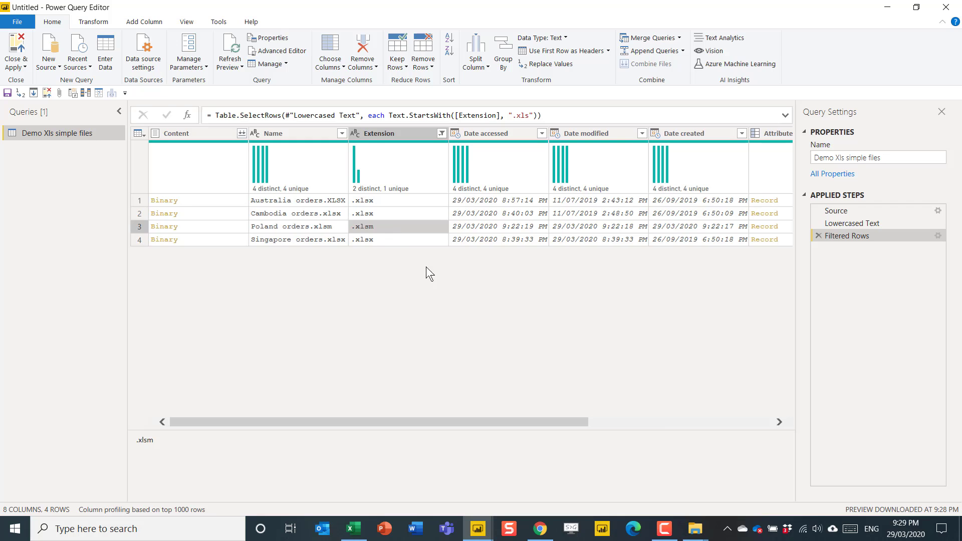
- Expand the Attributes column to the Hidden field only
left_click(766, 137)
left_click(789, 133)
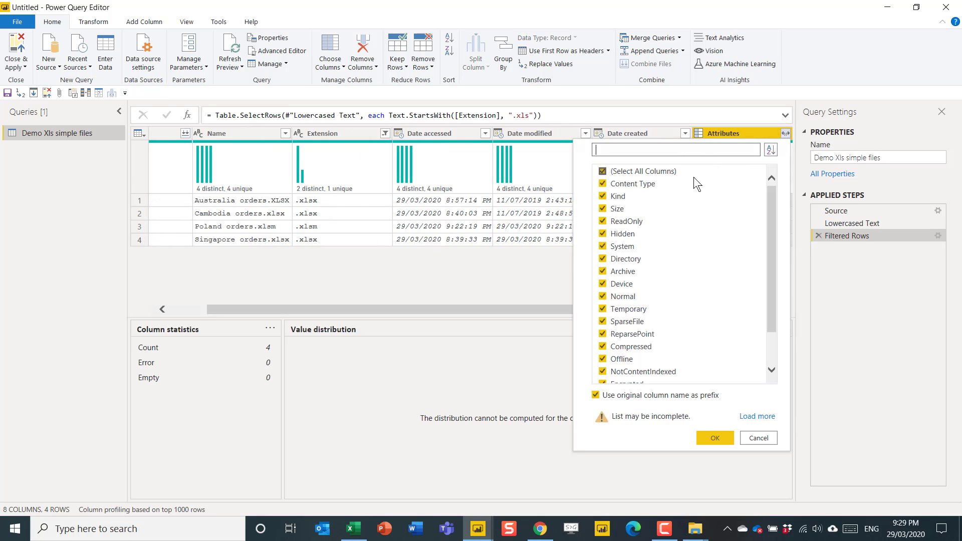
left_click(653, 172)
left_click(640, 233)
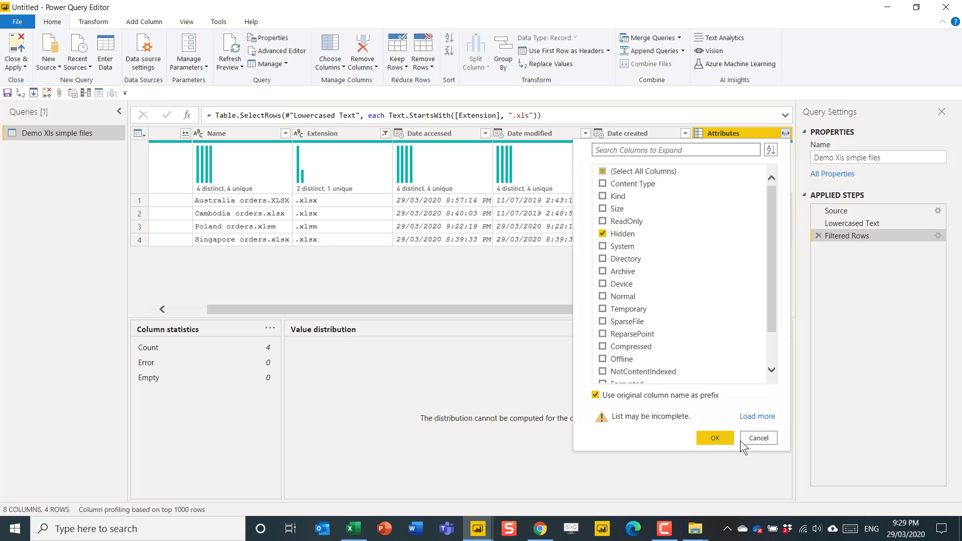
left_click(717, 438)
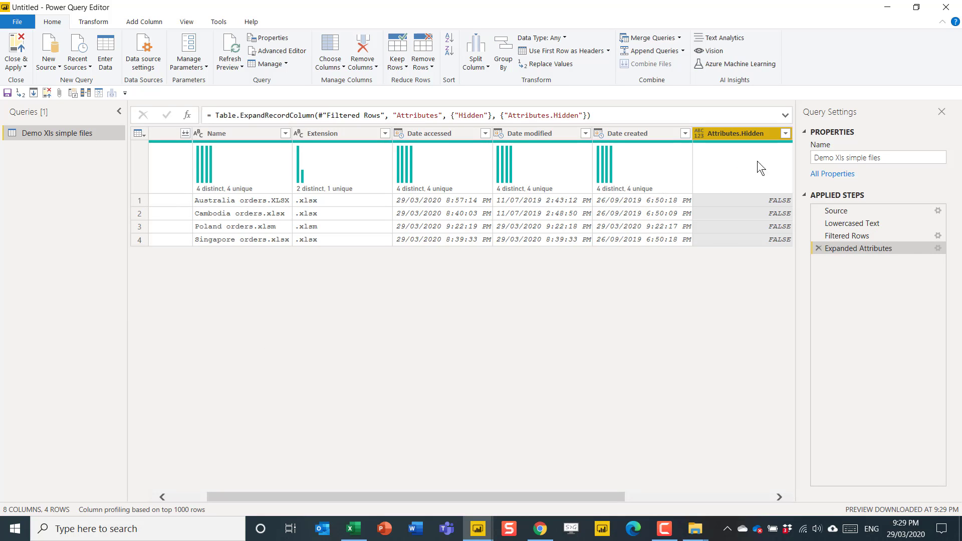
- Filter the Attributes.Hidden column to keep rows that equal FALSE
left_click(786, 133)
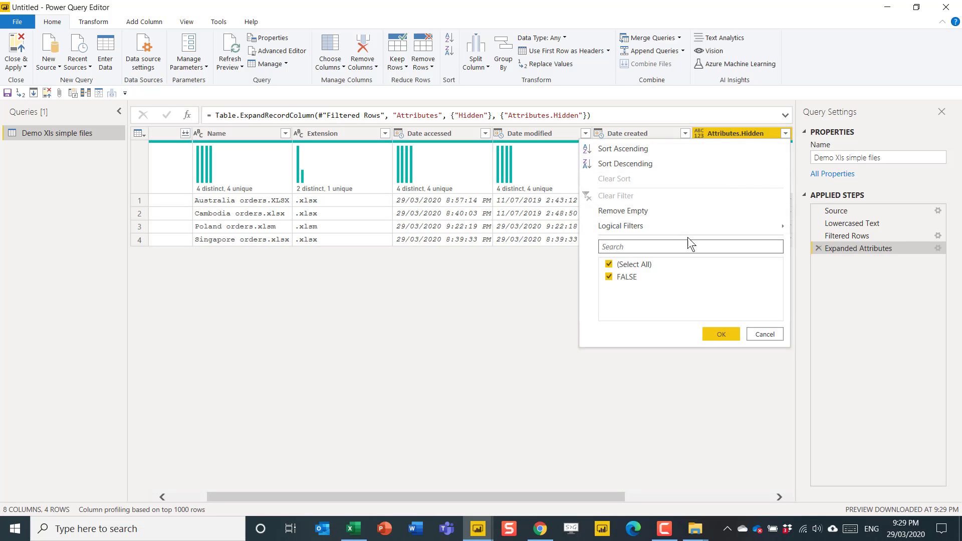
mouse_move(682, 227)
left_click(825, 230)
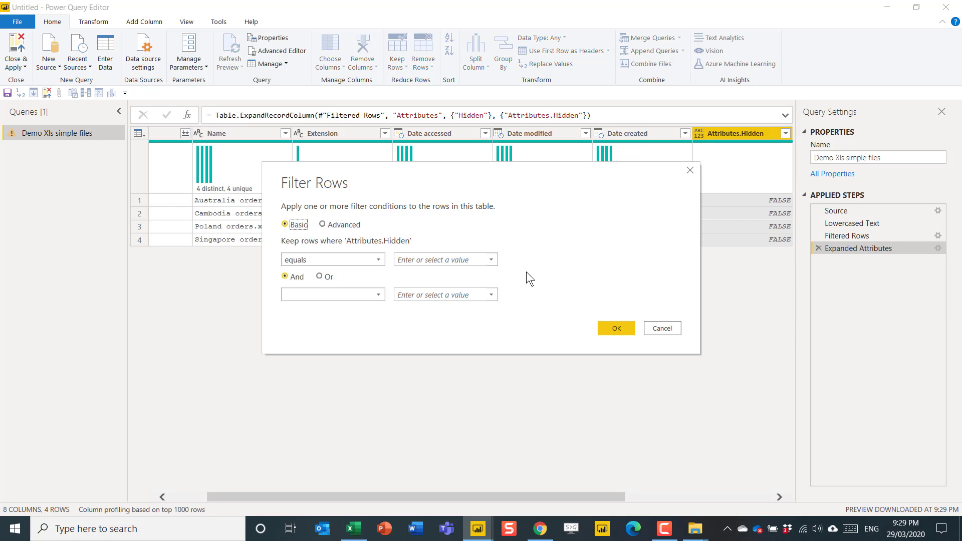
left_click(441, 259)
type("FALSO")
key("BackSpace")
type("E")
left_click(609, 330)
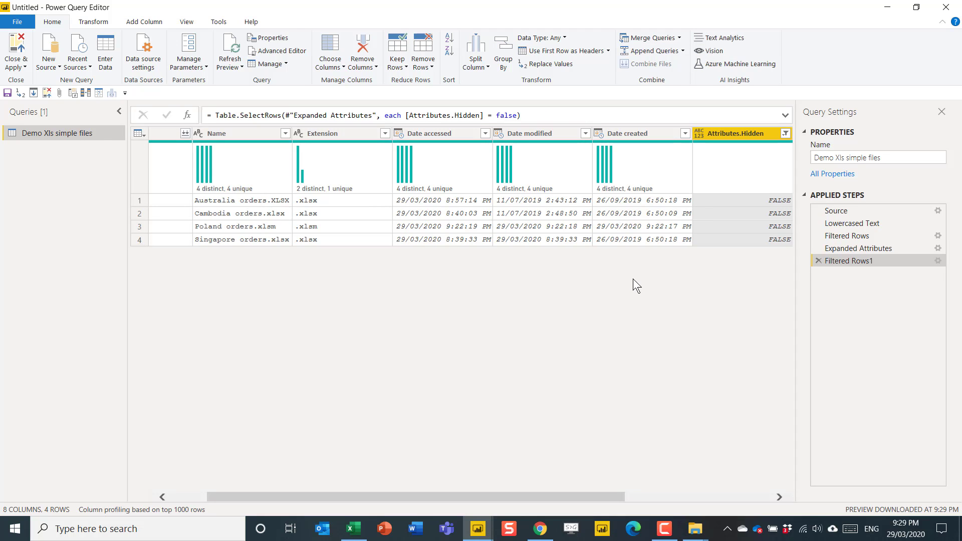
- Add a custom column named Custom with the formula Excel.Workbook([Content])
left_click(140, 22)
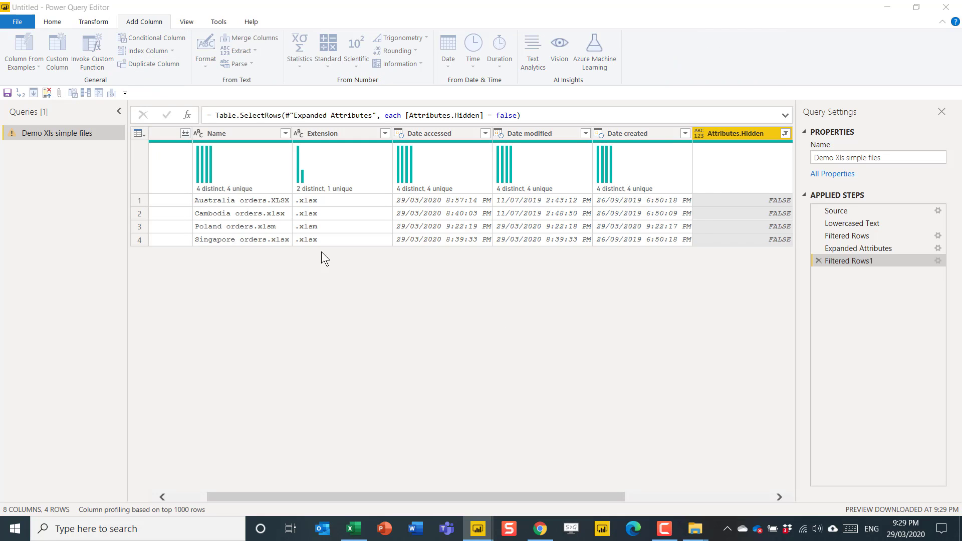
left_click(362, 274)
type("Exce")
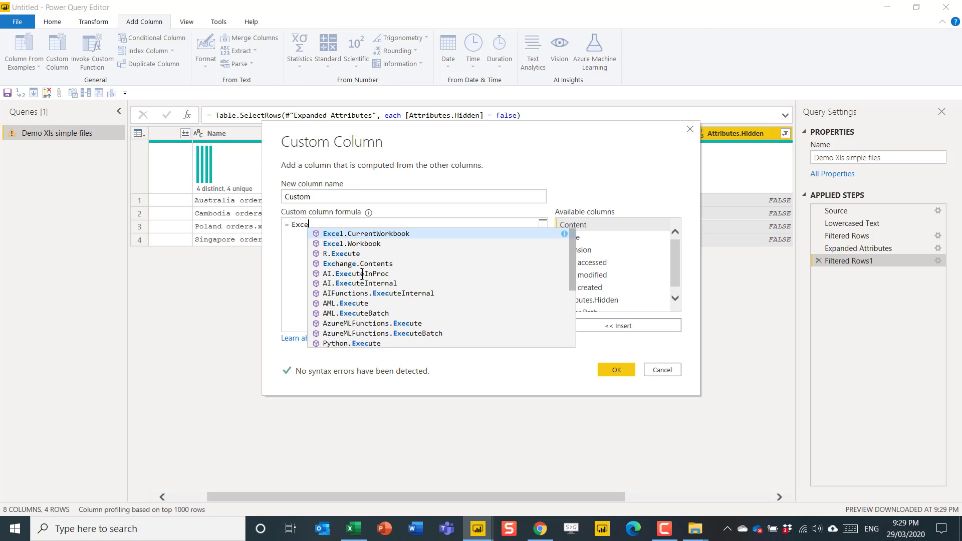
type("l.Wo")
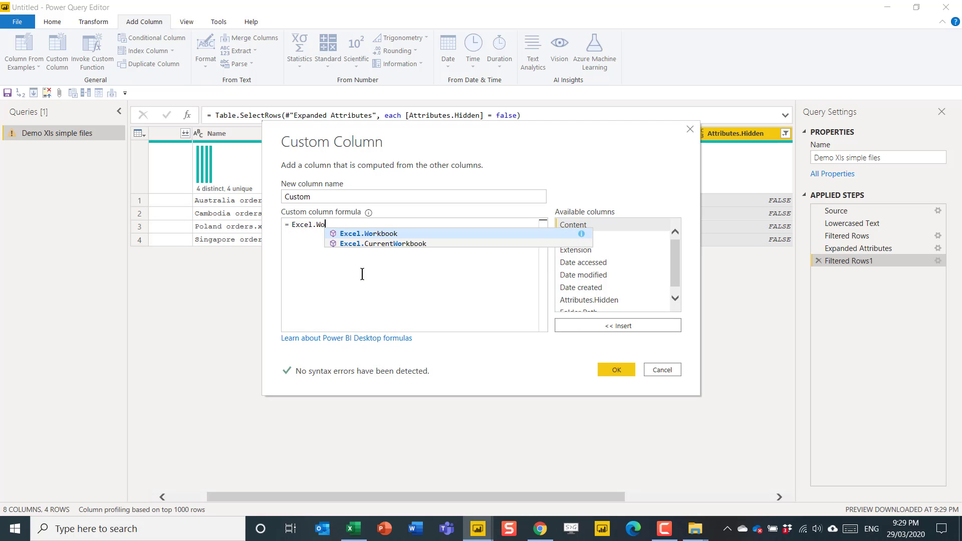
key("Tab")
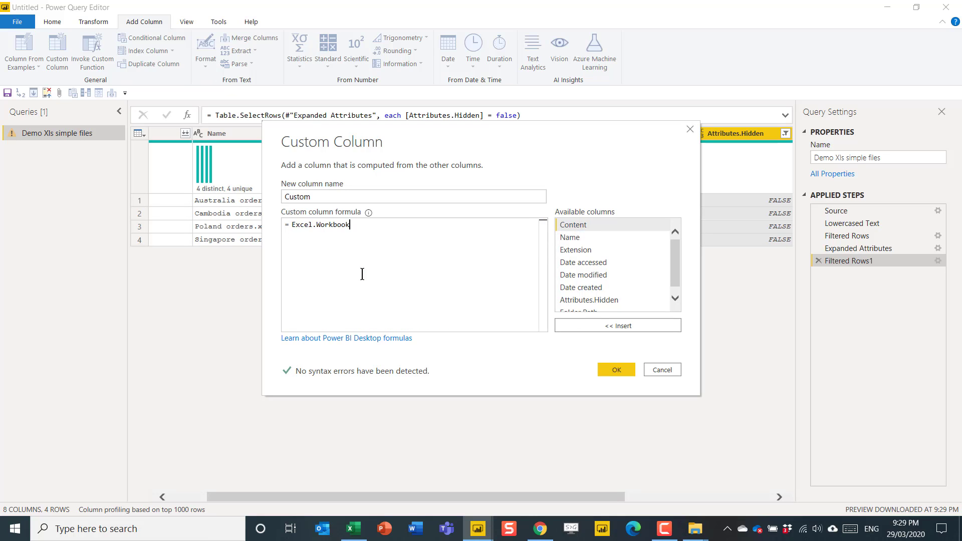
type("([")
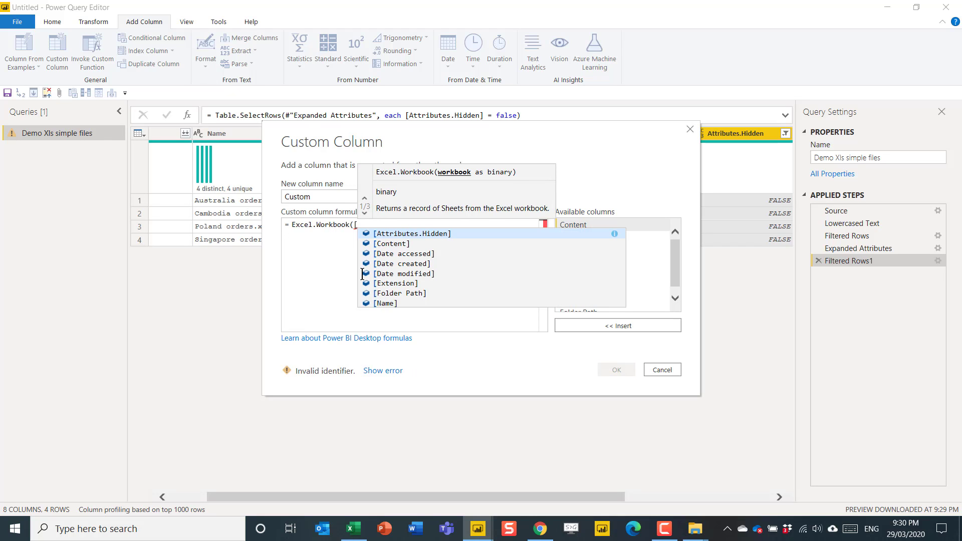
key("Down")
key("Tab")
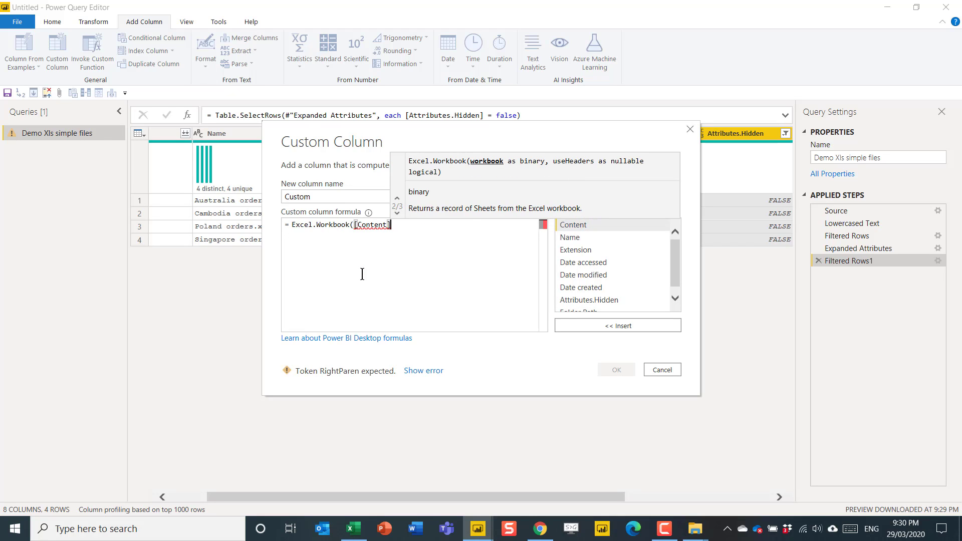
type(")")
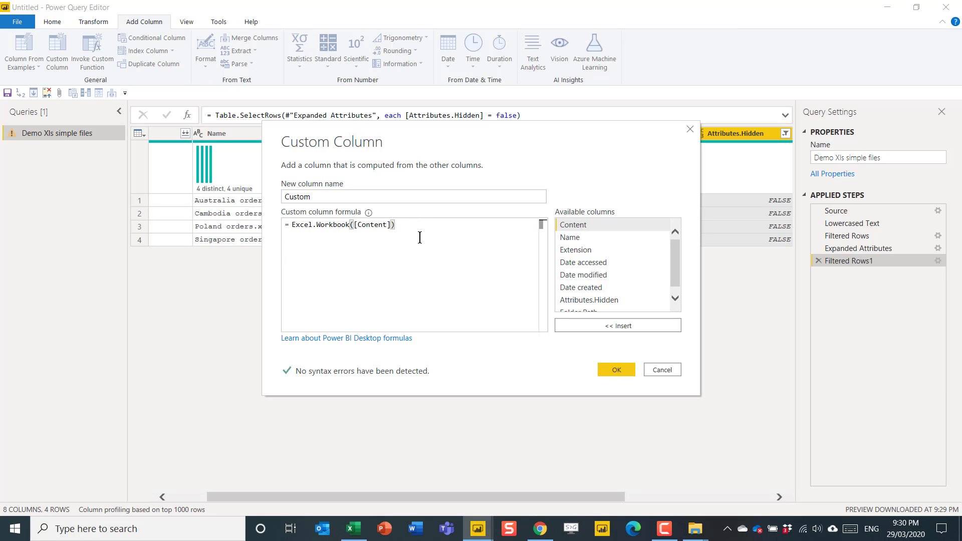
left_click(612, 371)
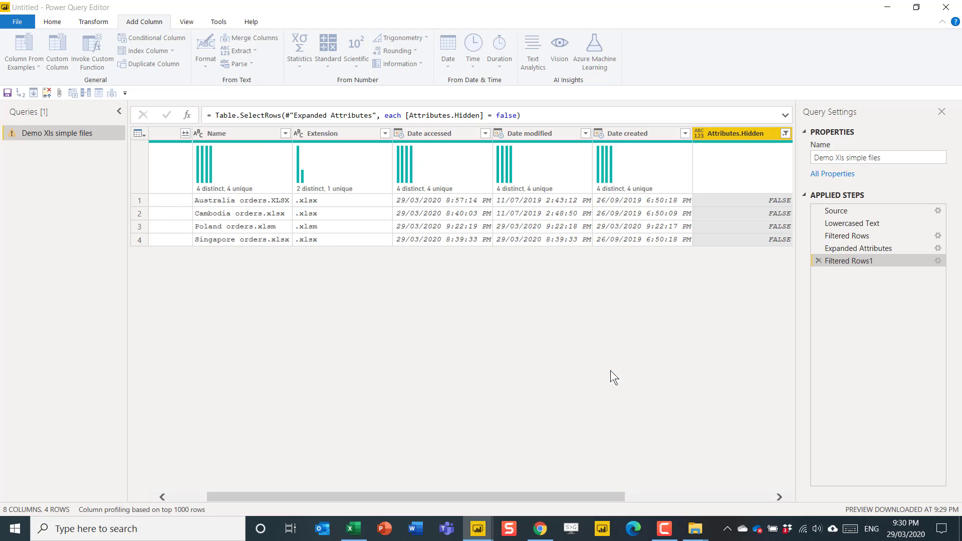
- Remove all columns except Name and Custom
left_click_drag(608, 496, 380, 492)
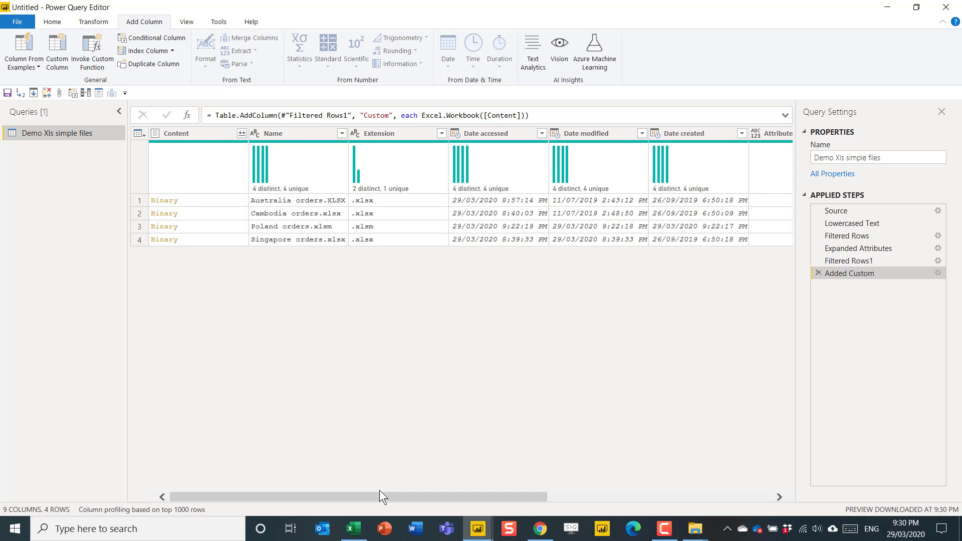
left_click(311, 133)
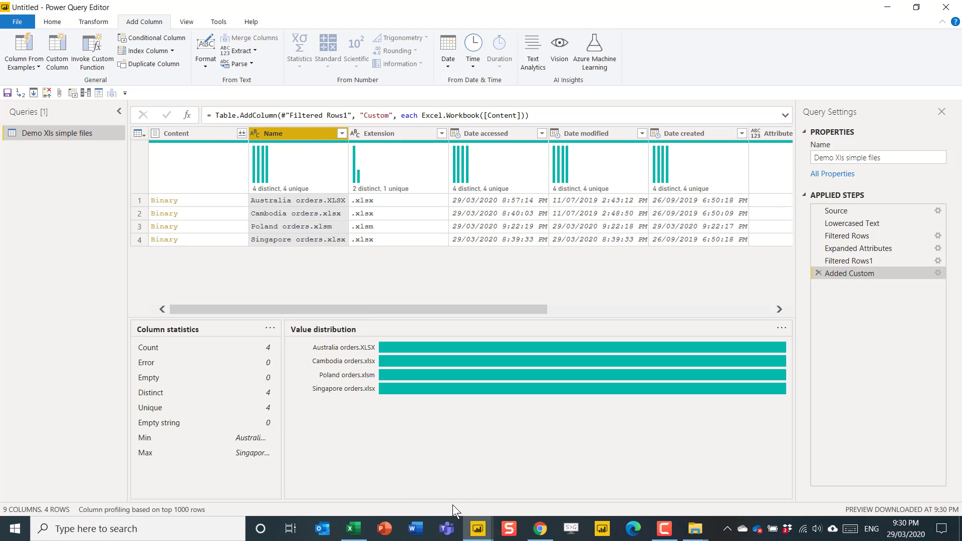
left_click_drag(522, 311, 814, 300)
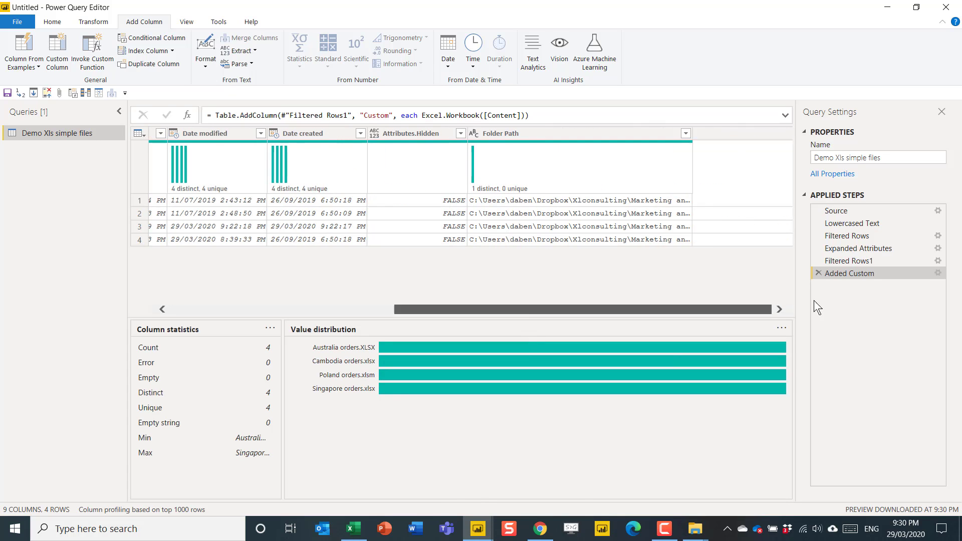
left_click(754, 134)
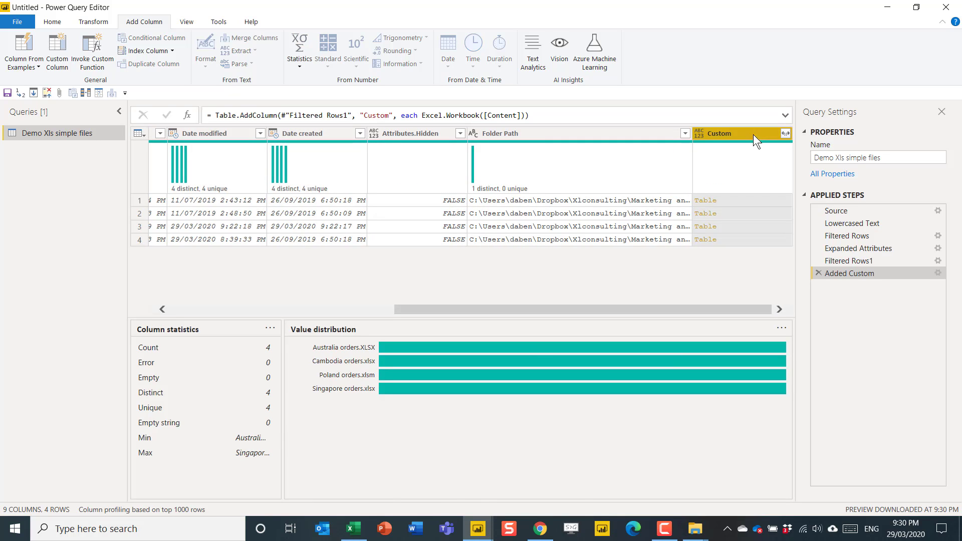
right_click(722, 136)
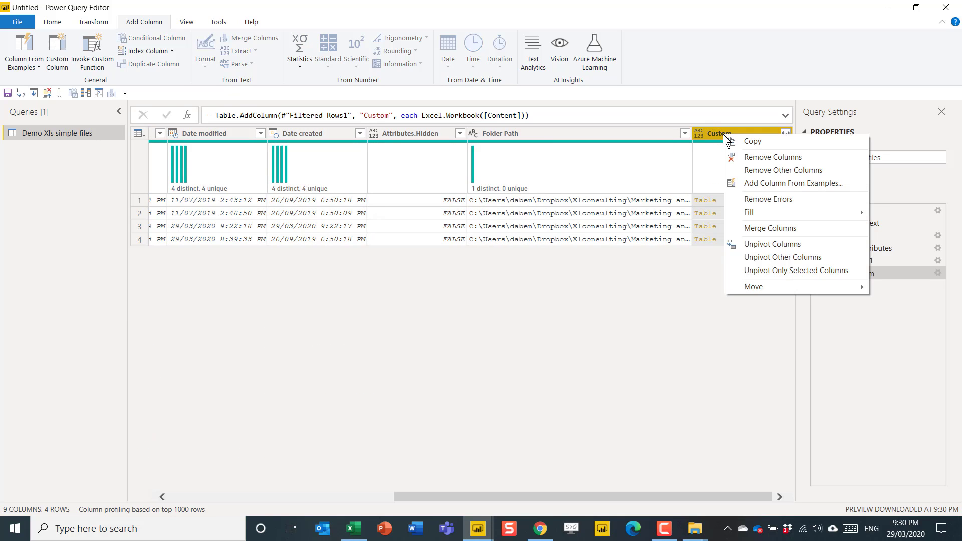
left_click(789, 170)
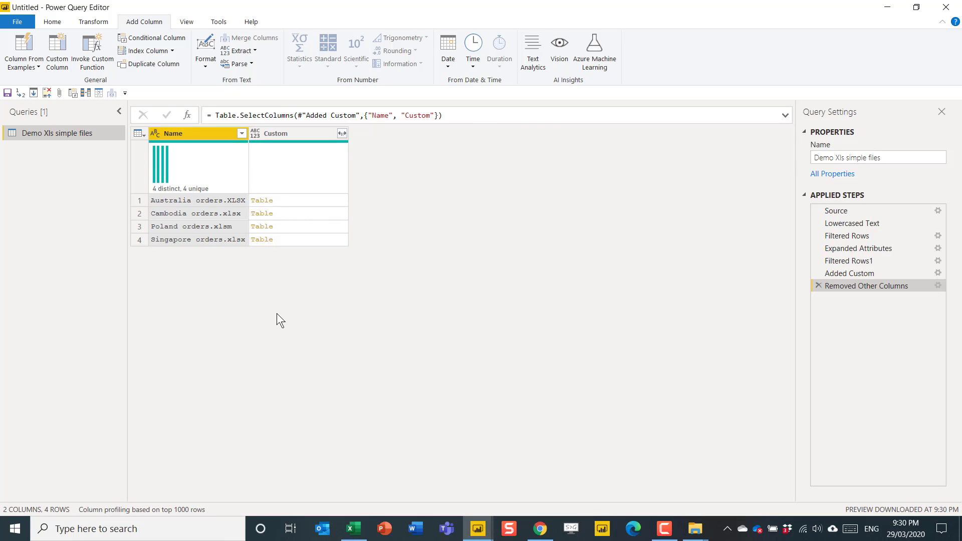
- Expand the Custom column to all its fields with the original name as prefix, and filter Custom.Item to exclude Ignore
left_click(342, 133)
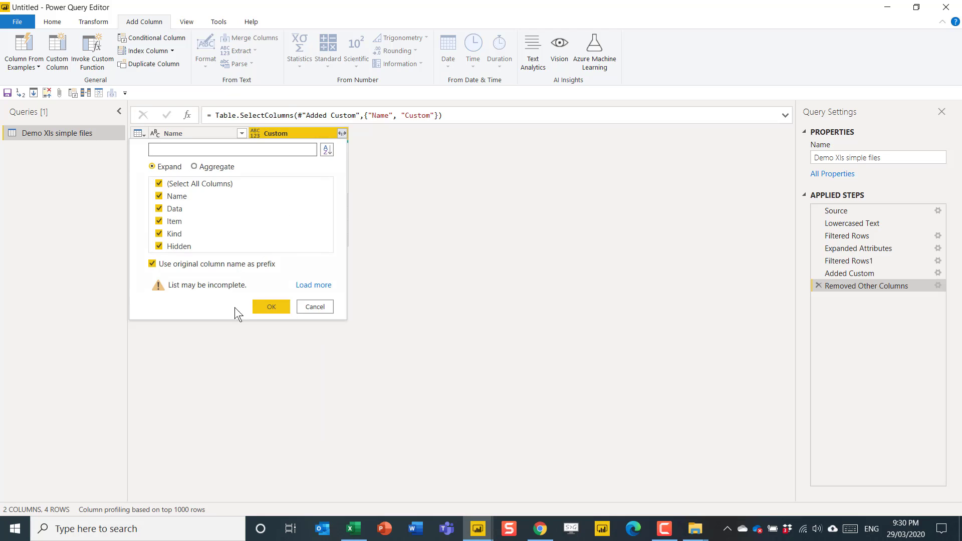
left_click(275, 305)
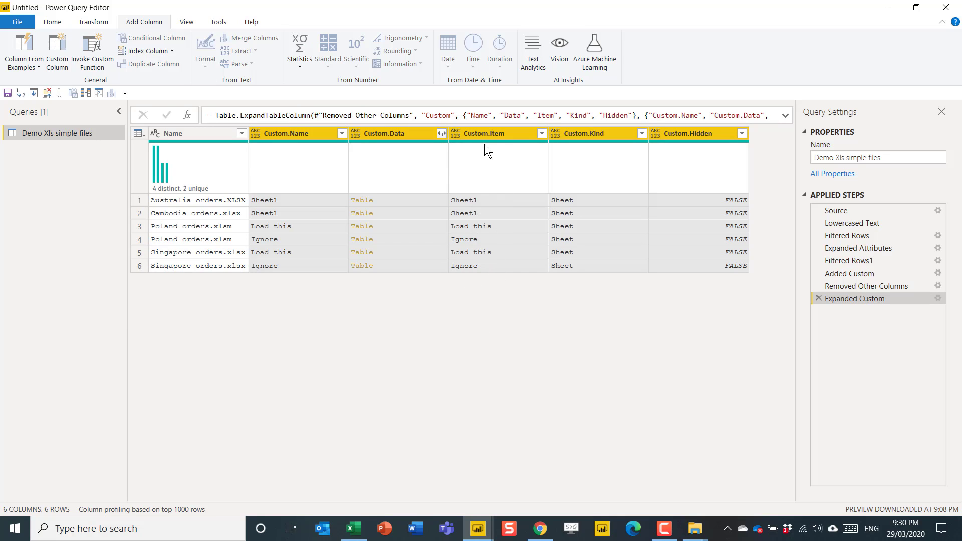
left_click(543, 134)
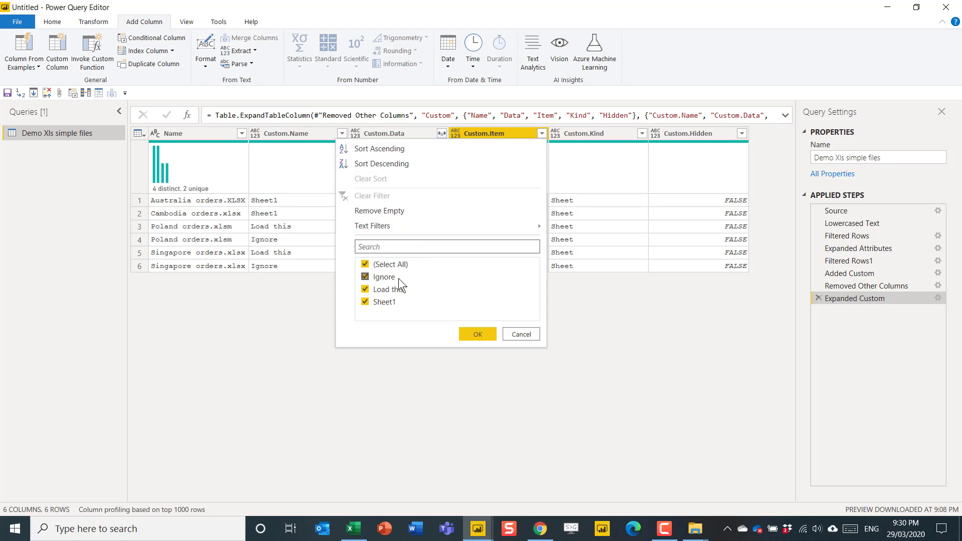
left_click(374, 277)
left_click(474, 334)
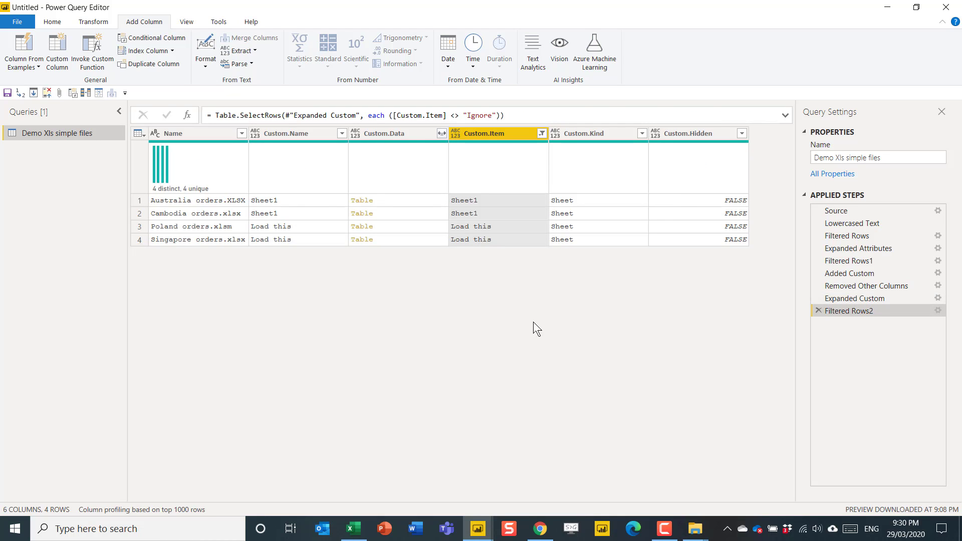
- Remove all columns except Name and Custom.Data
left_click(208, 132)
left_click(400, 133, "ctrl")
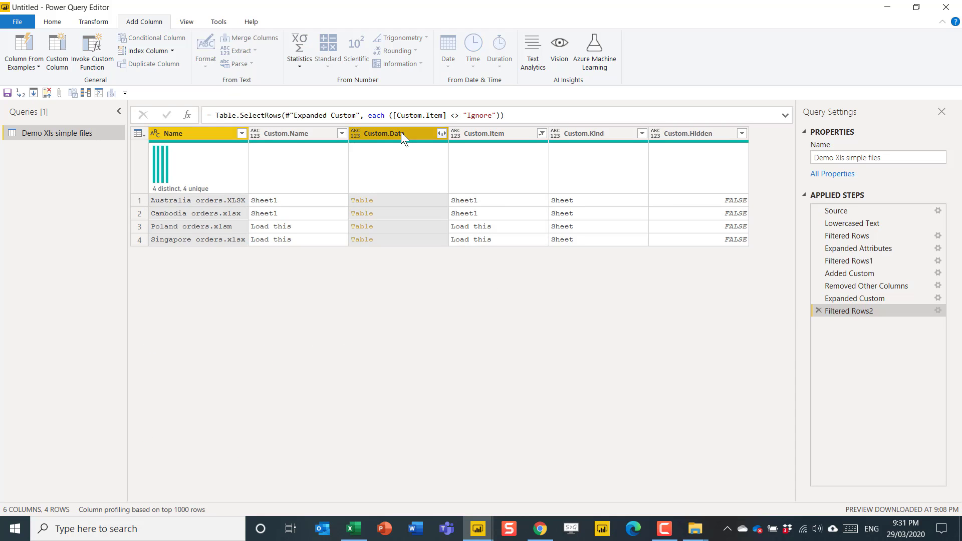
right_click(402, 134)
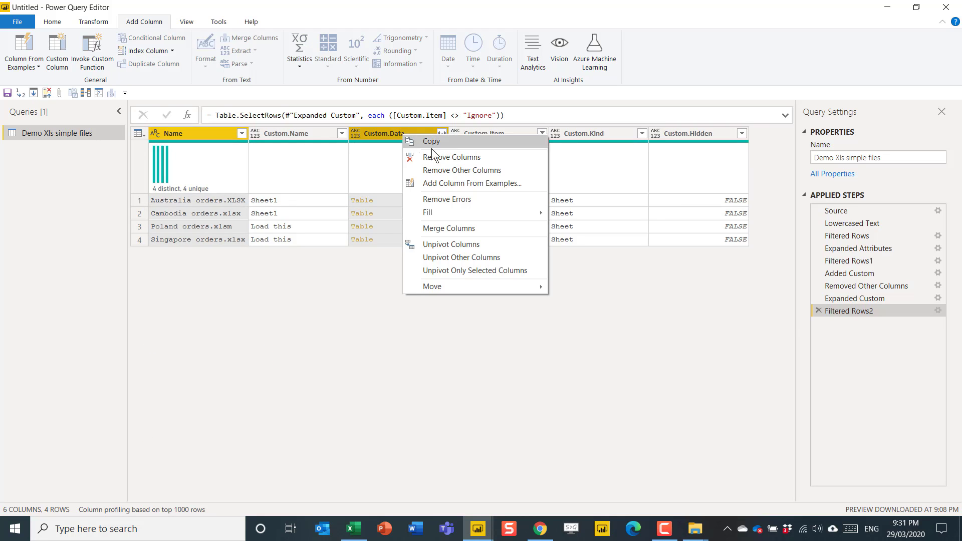
left_click(451, 170)
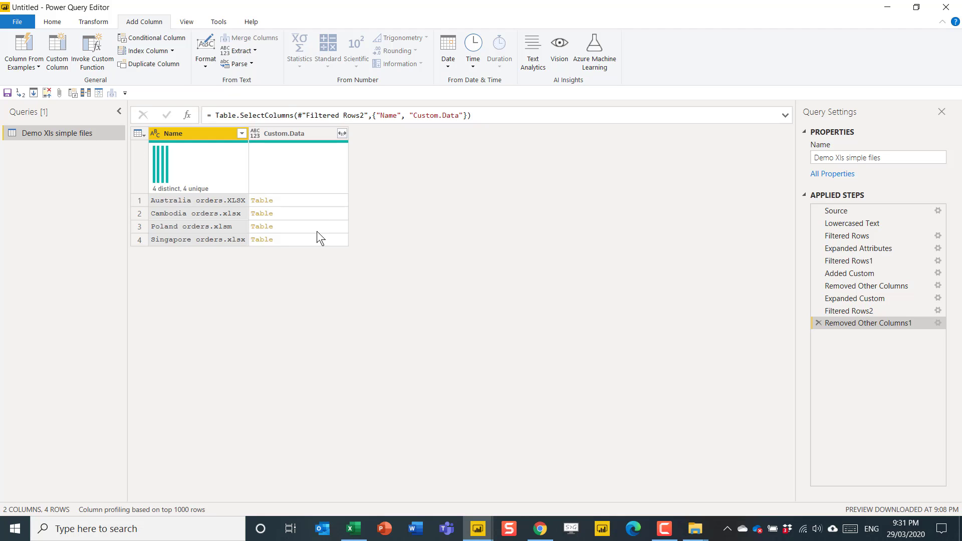
- Expand Custom.Data to Column1, Column2 and Column3 with the prefix kept, and add an index column starting from 0
left_click(344, 135)
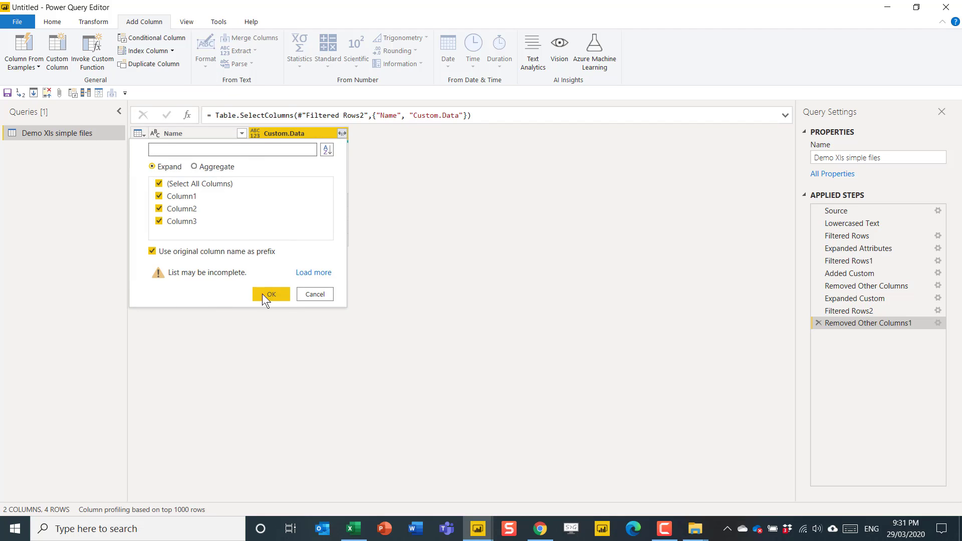
left_click(269, 293)
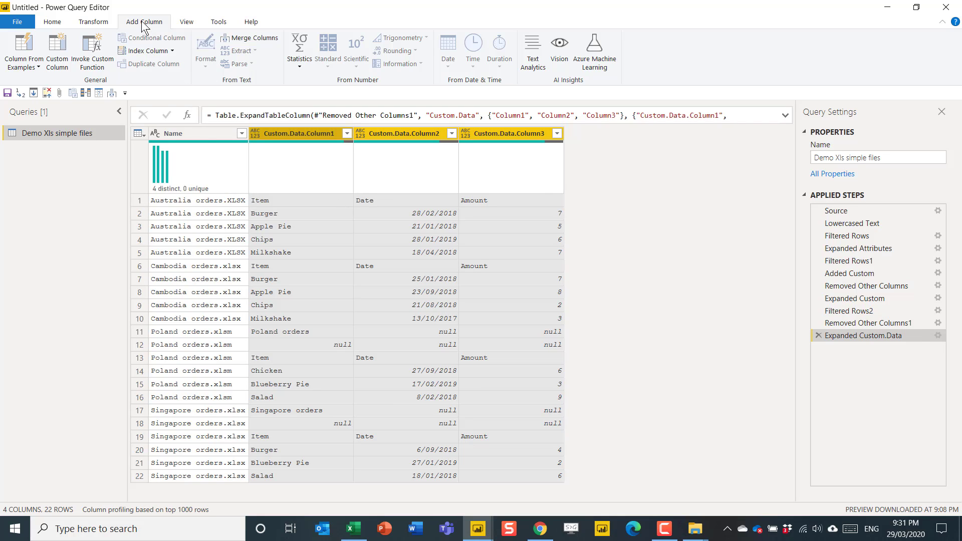
left_click(144, 53)
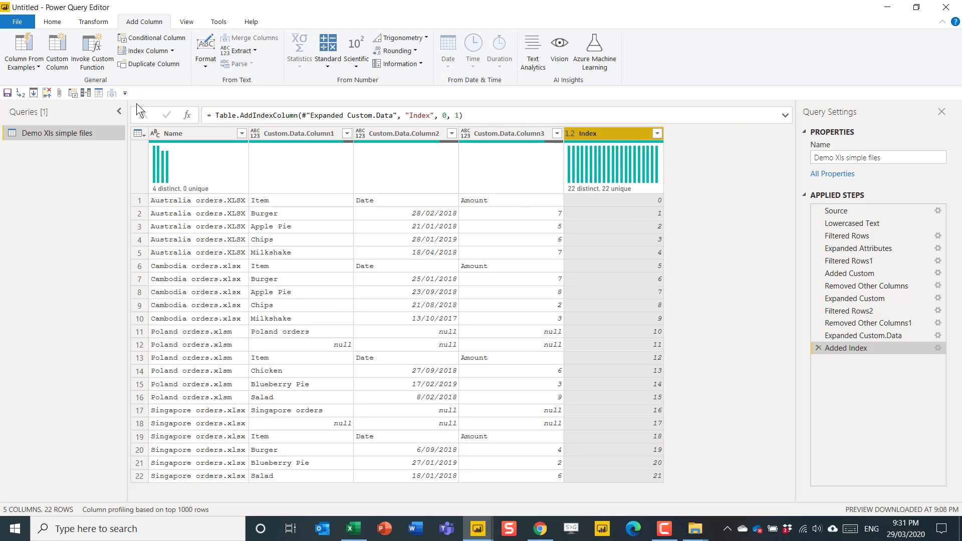
- Add a conditional column named Custom that outputs Filename if Index equals 0, and otherwise the value of the Name column
left_click(145, 40)
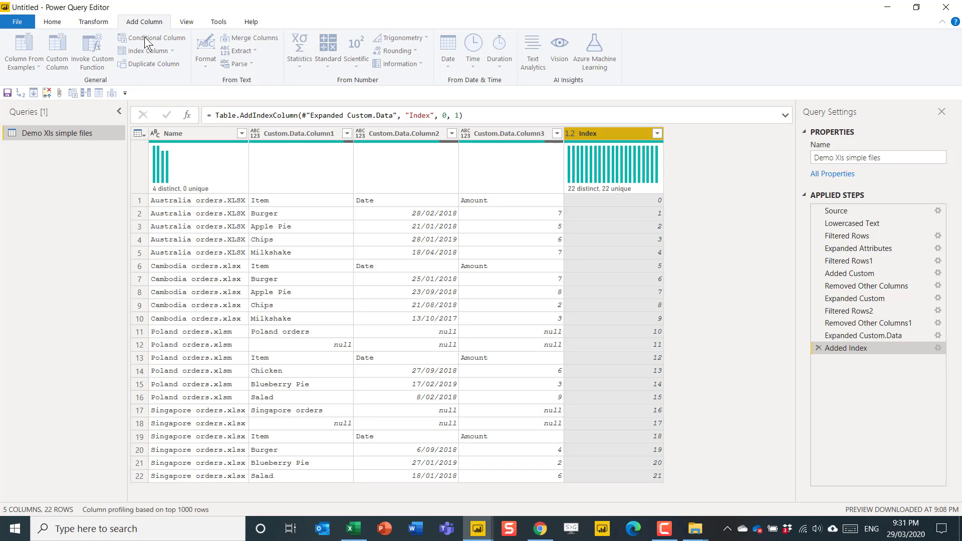
left_click(270, 251)
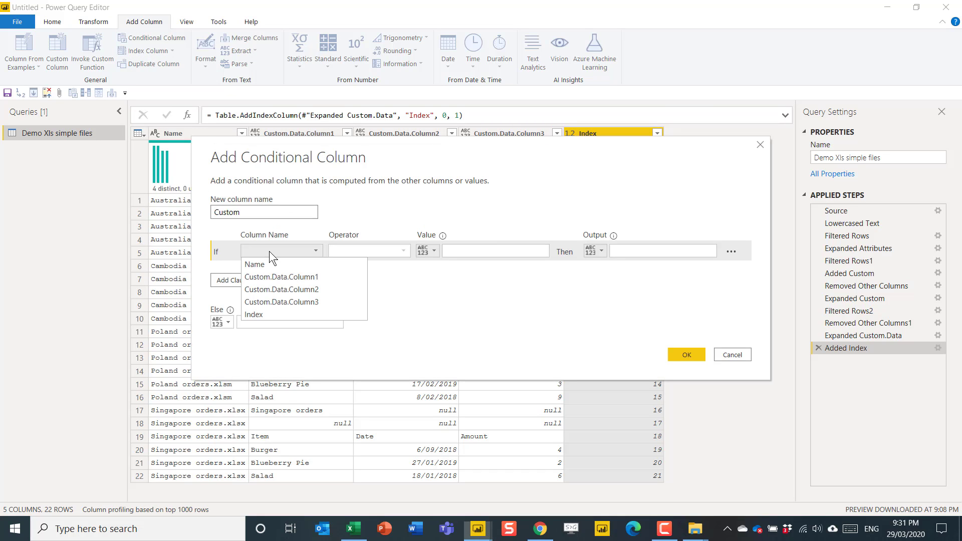
left_click(277, 317)
left_click(465, 250)
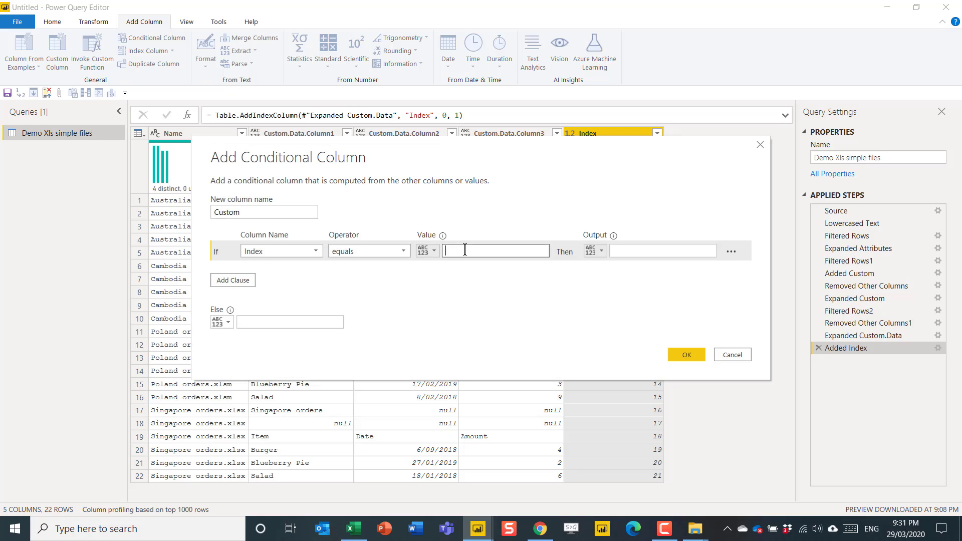
type("0")
left_click(631, 247)
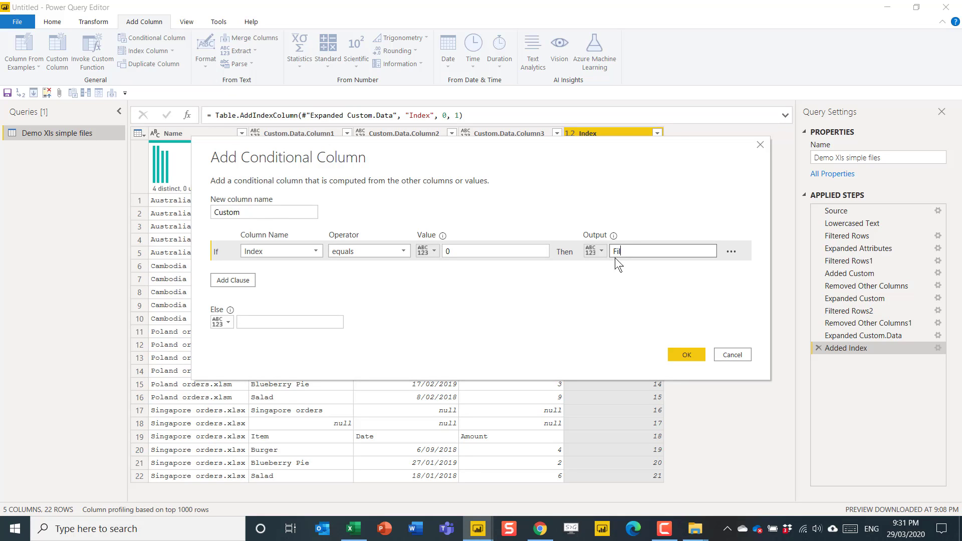
left_click(218, 322)
left_click(249, 351)
left_click(294, 324)
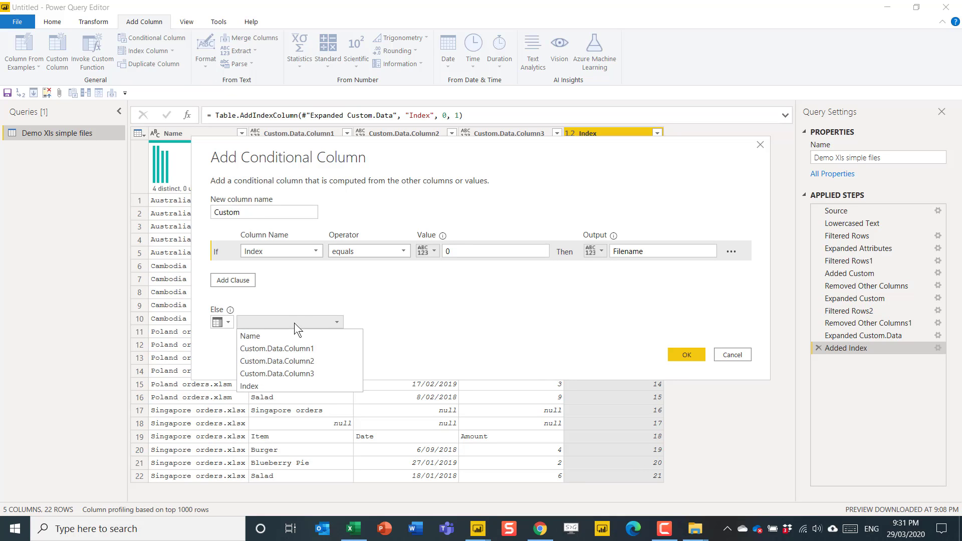
left_click(297, 334)
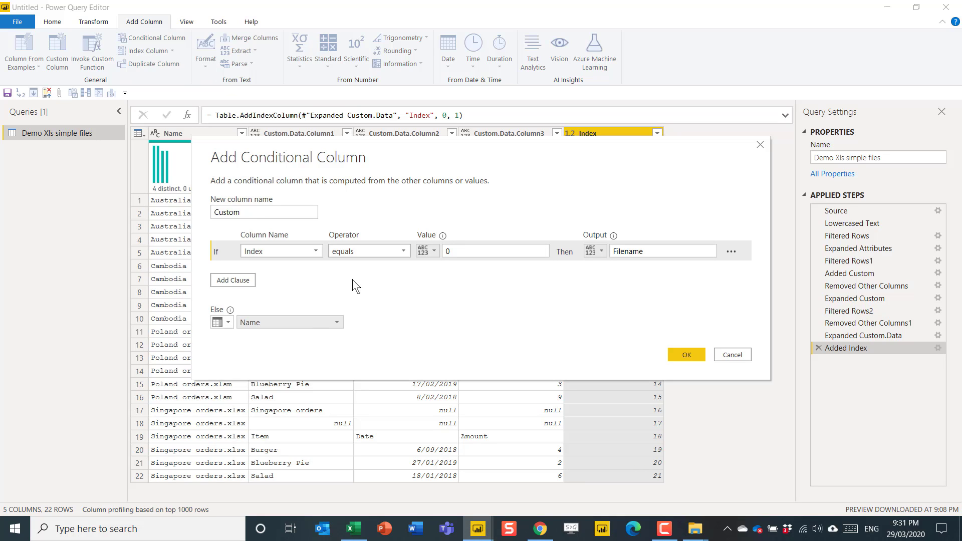
left_click(688, 357)
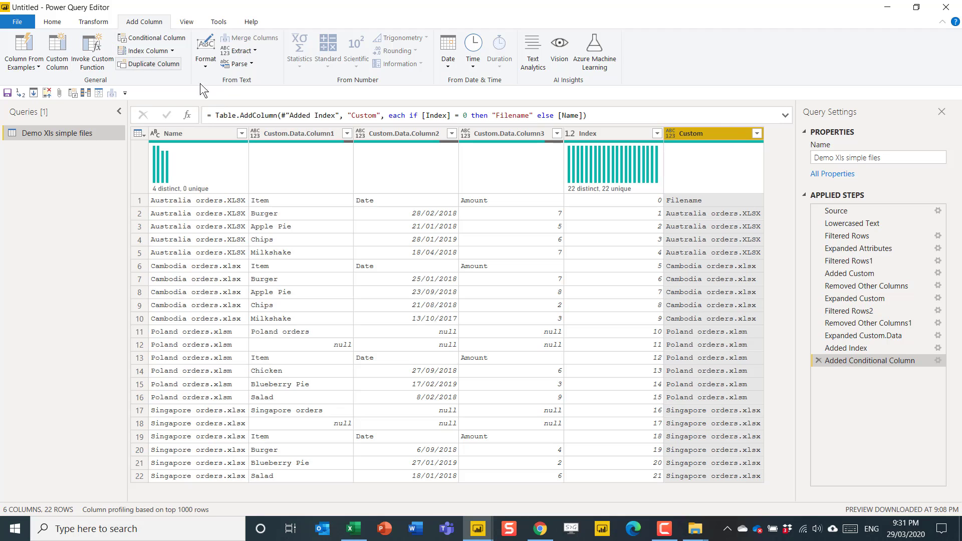
- Remove all columns except Custom.Data.Column1, Custom.Data.Column2, Custom.Data.Column3 and Custom
left_click(296, 134)
left_click(411, 131, "ctrl")
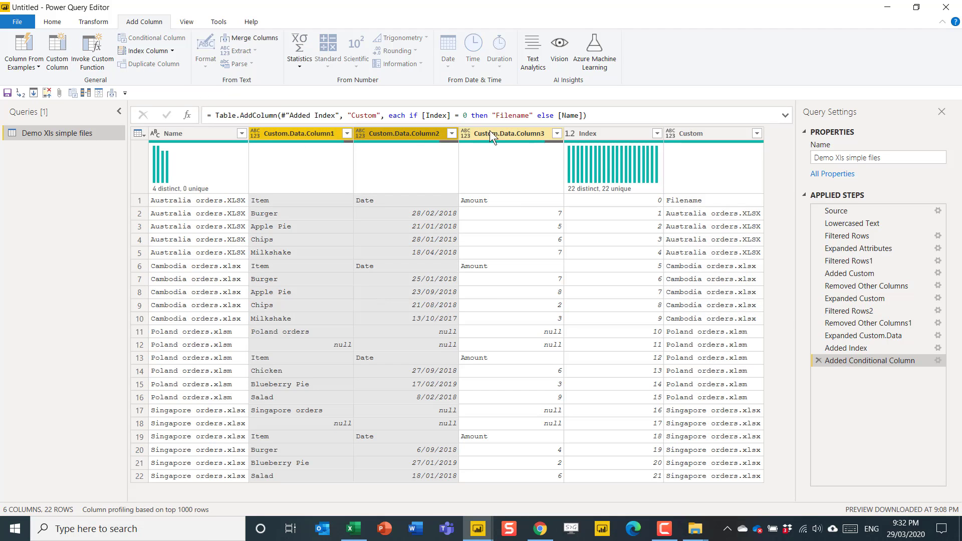
left_click(504, 134, "ctrl")
left_click(696, 131, "ctrl")
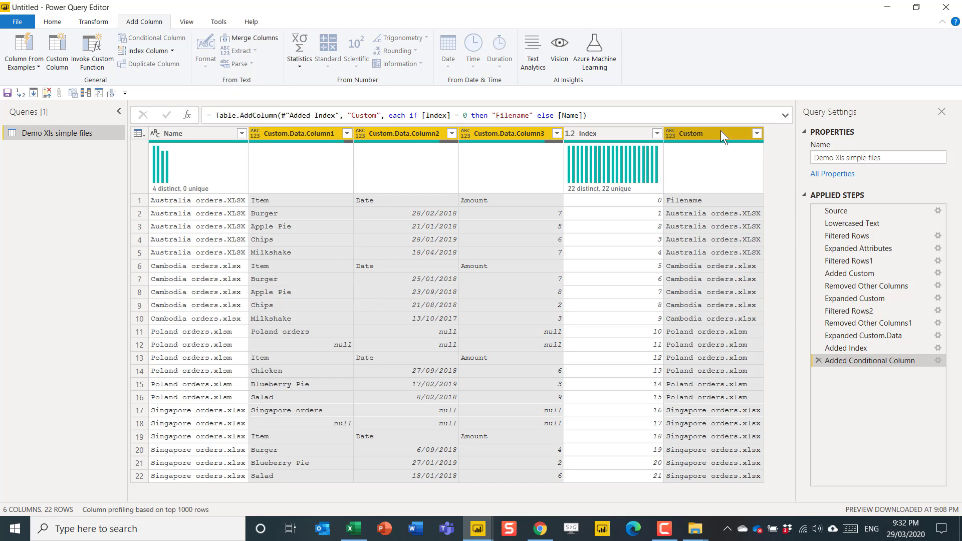
right_click(413, 130)
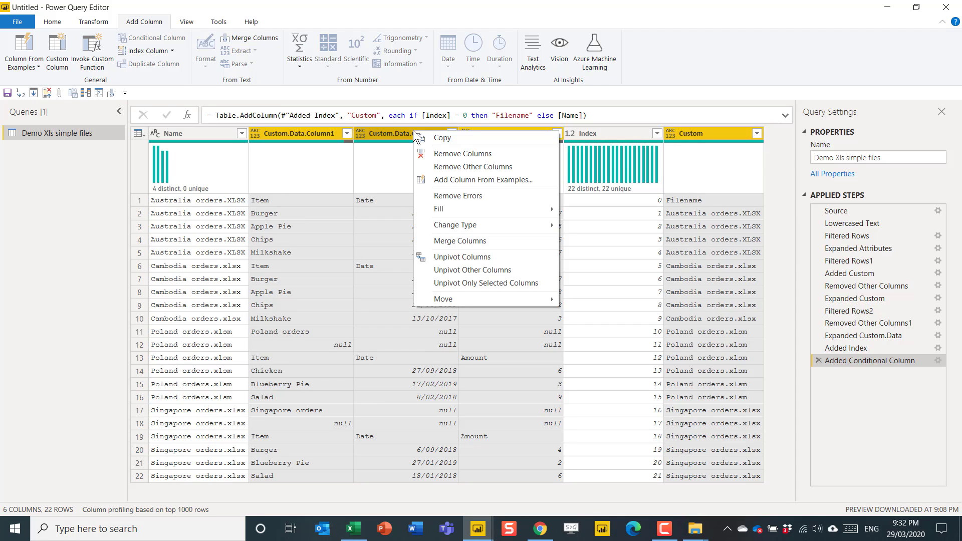
left_click(512, 167)
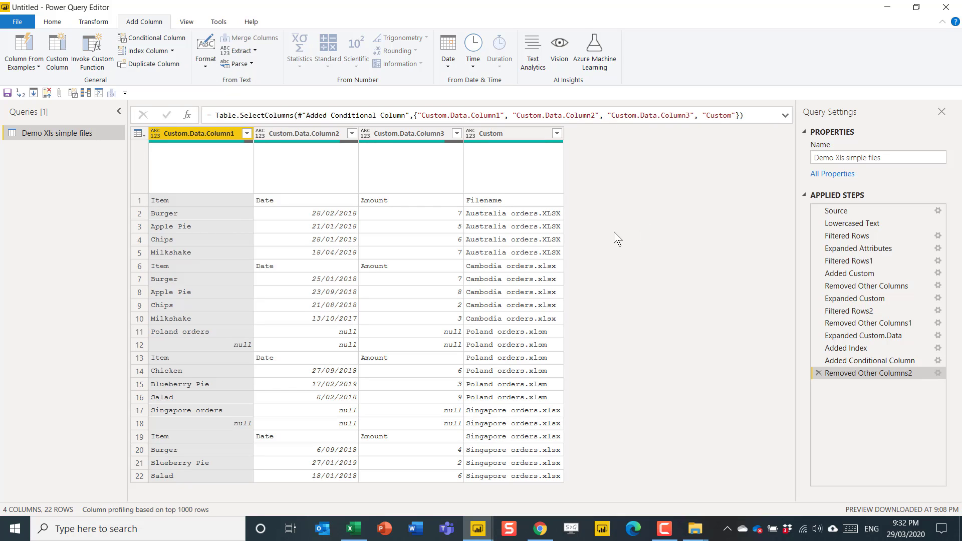
- Promote the first row of the combined table to column headers
left_click(53, 22)
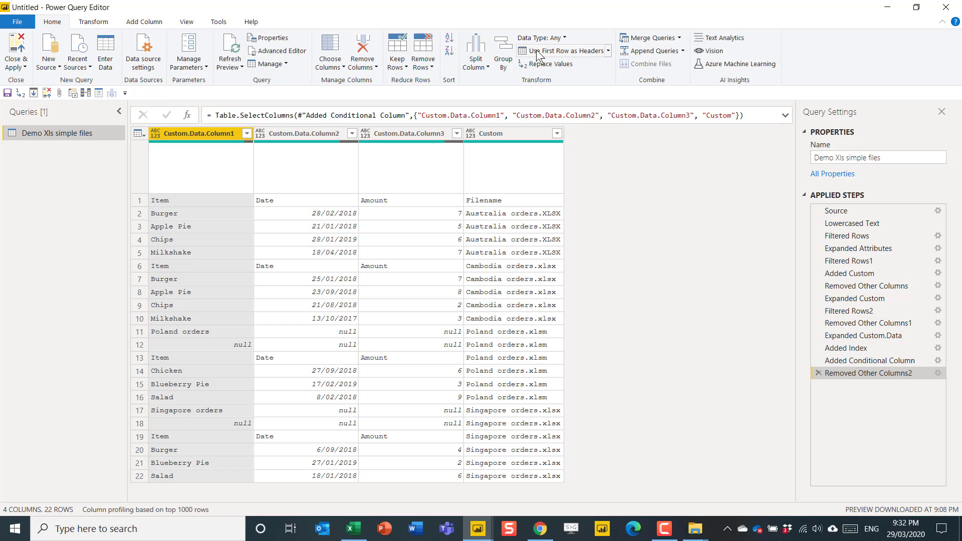
left_click(567, 52)
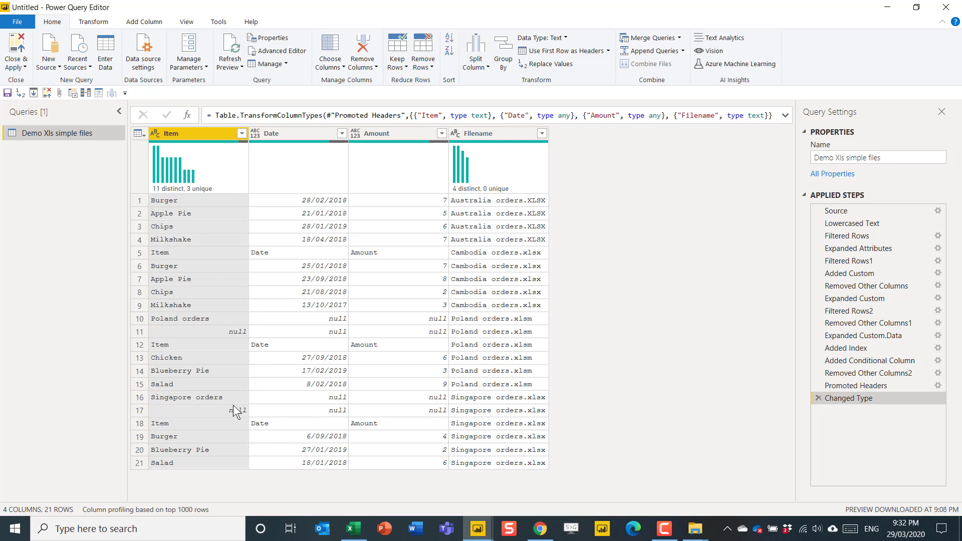
- Open Singapore orders.xlsx from the Demo Xls simple files folder and inspect the title and blank rows above its table
left_click(140, 321)
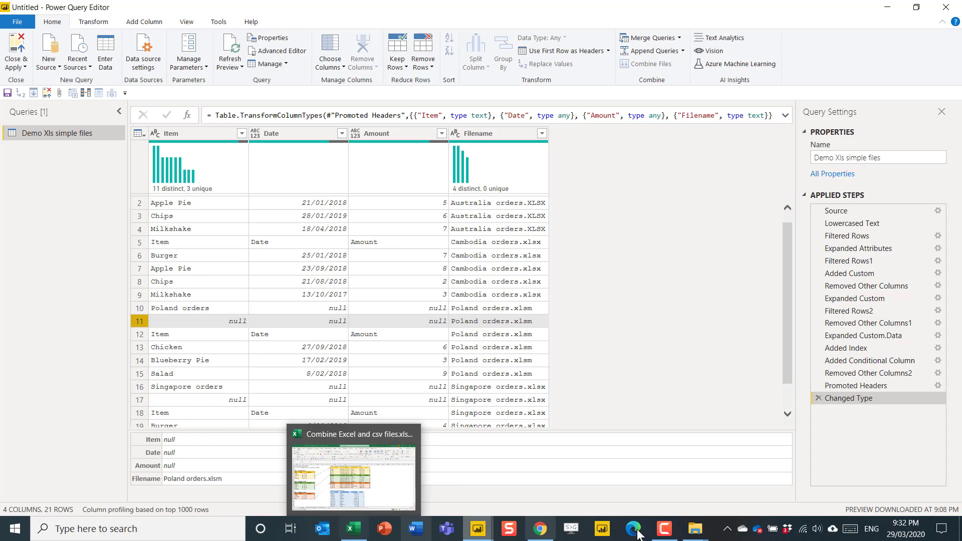
left_click(696, 532)
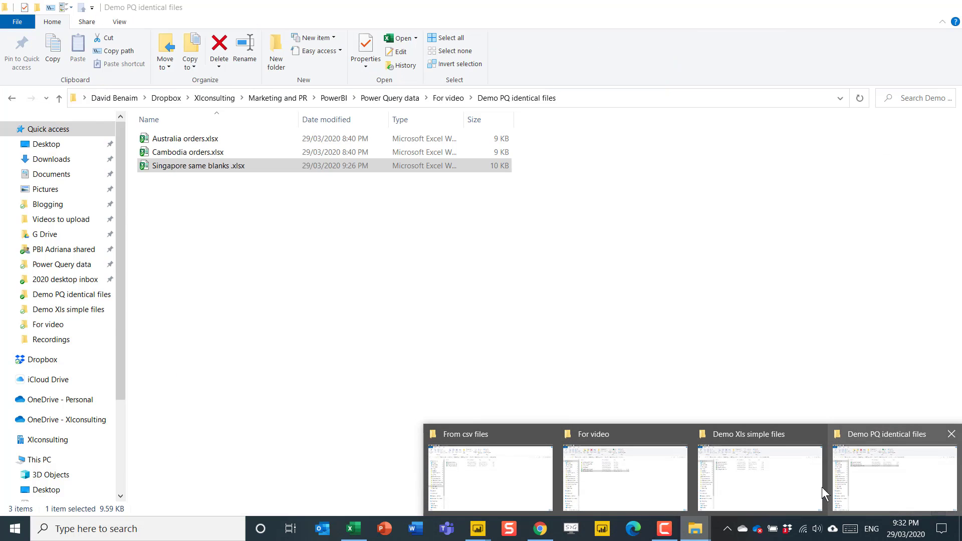
left_click(724, 439)
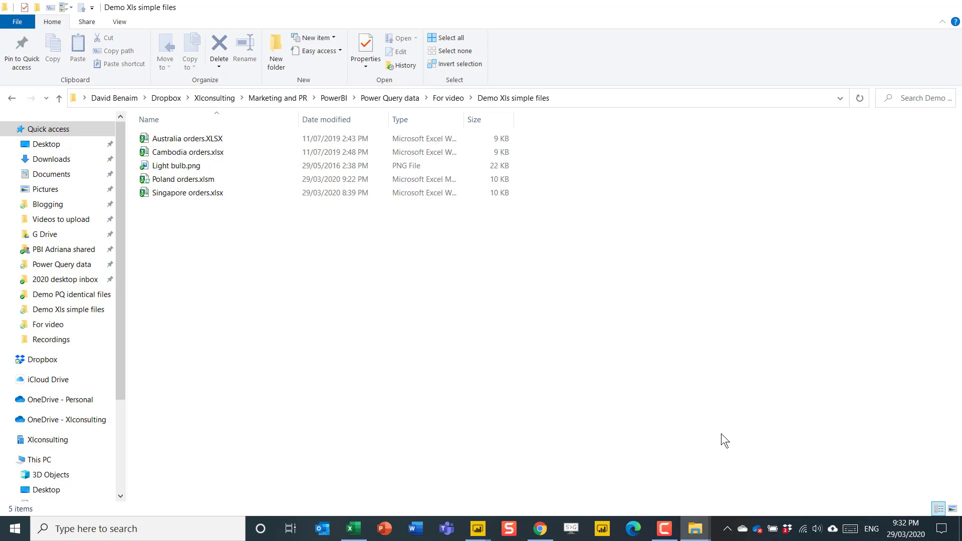
double_click(188, 192)
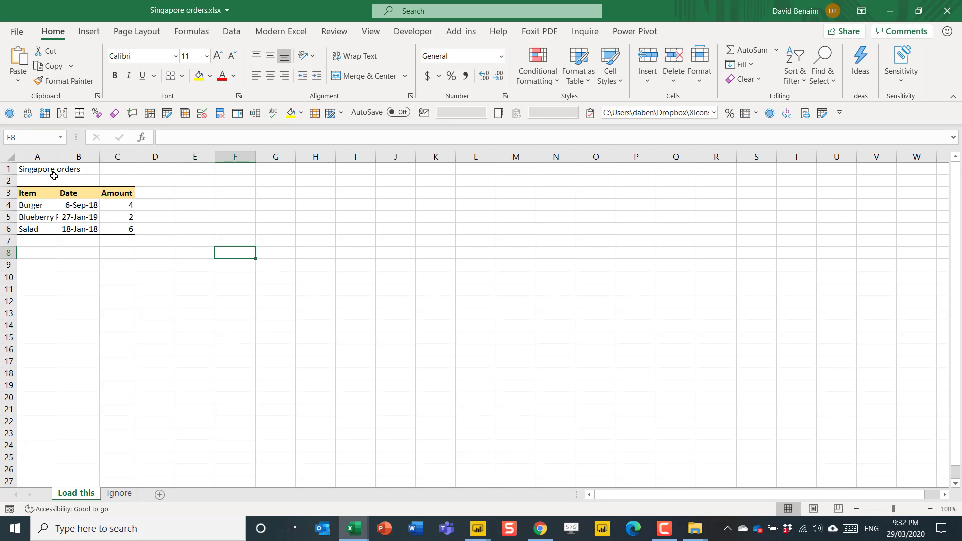
left_click_drag(32, 171, 126, 182)
left_click(41, 182)
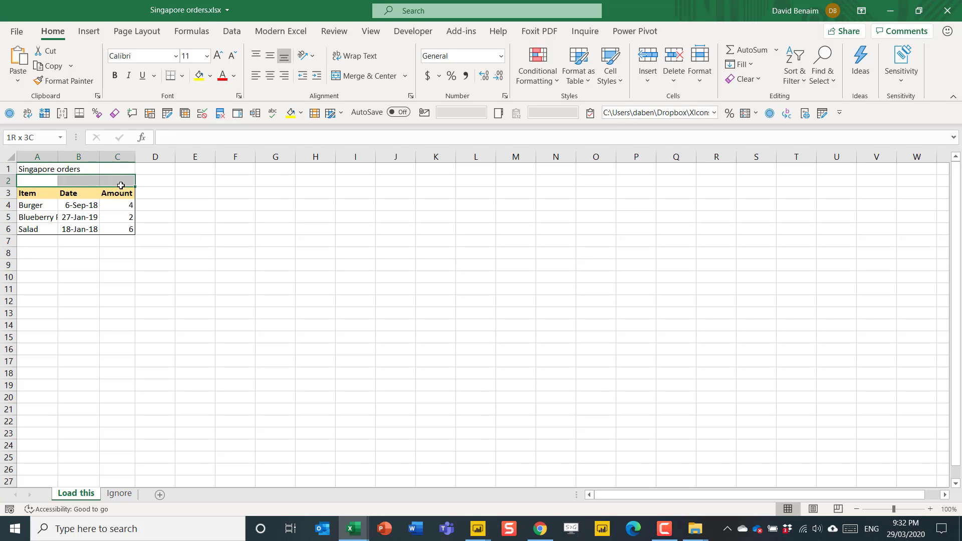
left_click(48, 206)
key("alt+Tab")
key("alt+Tab")
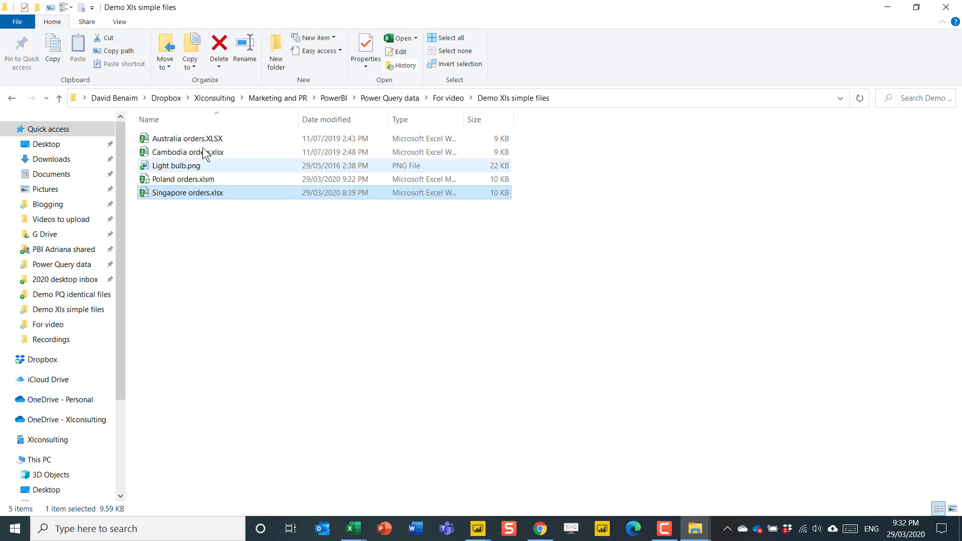
- Open Australia orders.XLSX, compare its table layout with the Singapore workbook, and switch back to Power Query Editor
double_click(214, 139)
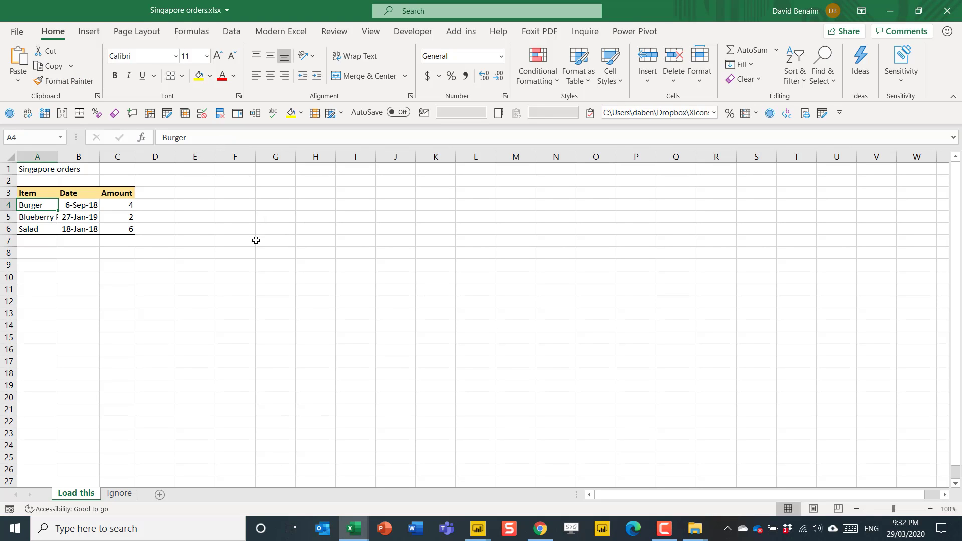
left_click_drag(33, 173, 117, 173)
left_click(121, 183)
left_click(120, 207)
left_click(121, 218)
left_click(118, 202)
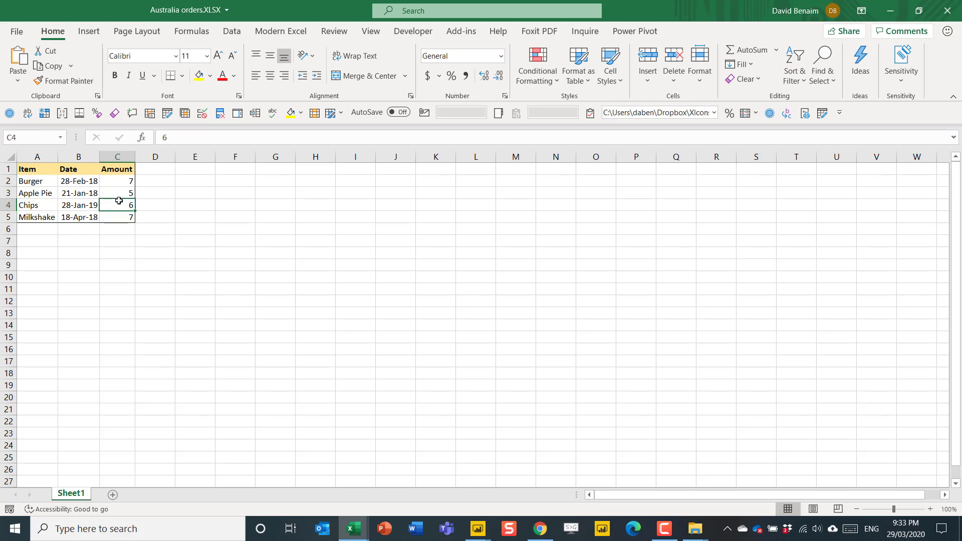
key("alt+Tab")
key("alt+Tab")
key("alt+Tab")
key("alt+Tab")
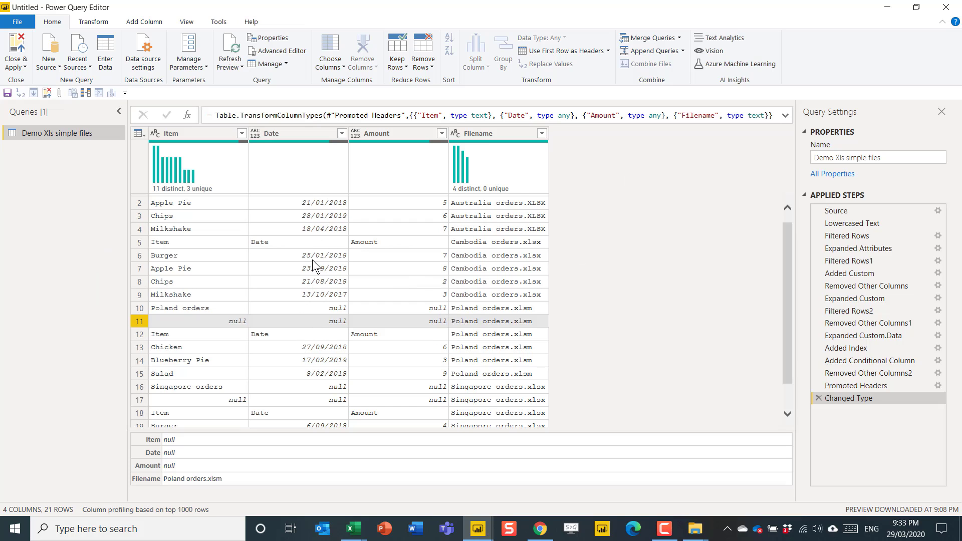
- Remove the title and blank rows by filtering out empty values in the Date column
scroll(321, 248, "down", 1)
left_click(230, 355)
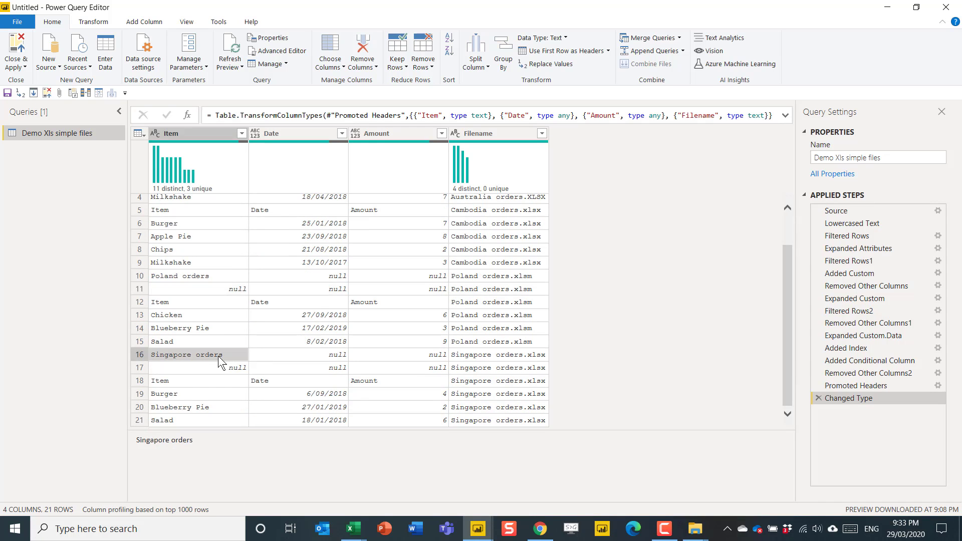
left_click(232, 368)
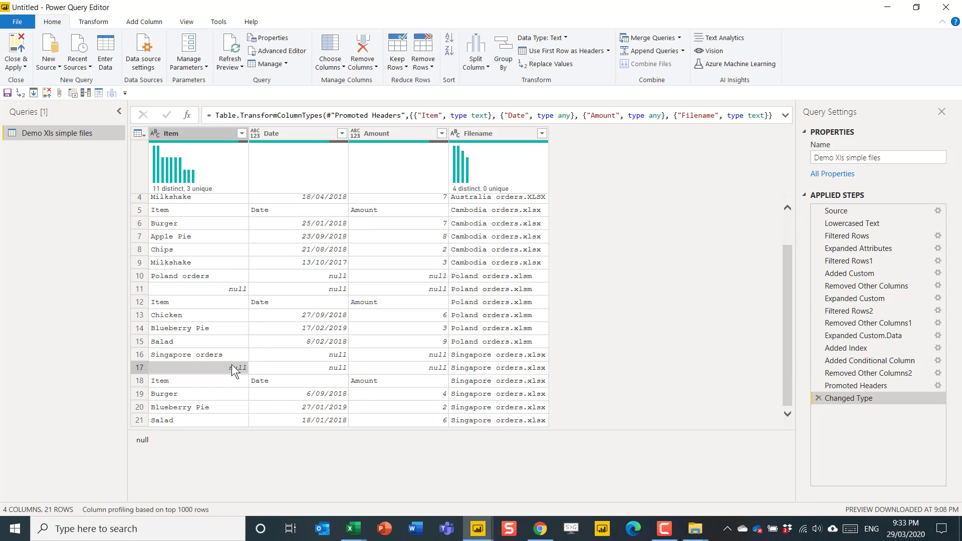
left_click(322, 134)
scroll(249, 209, "down", 3)
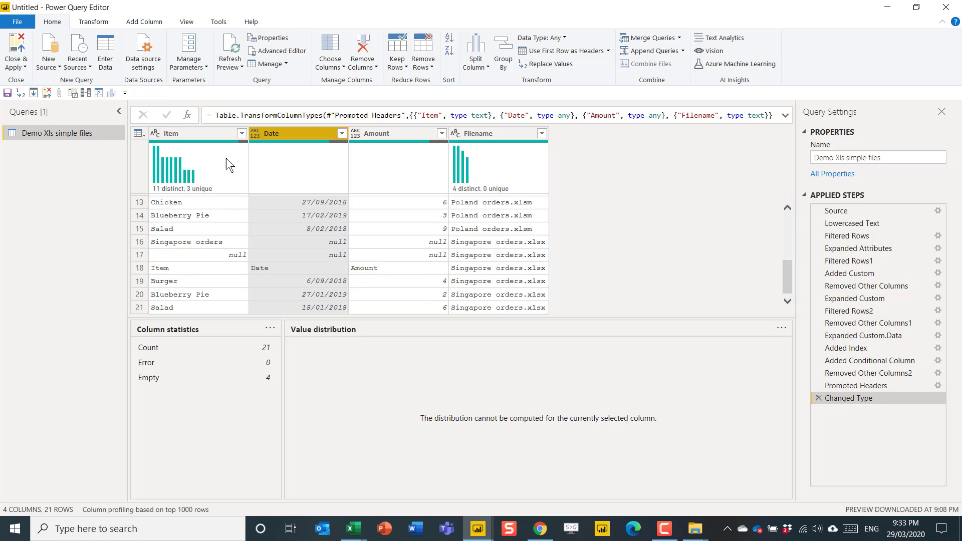
left_click(341, 134)
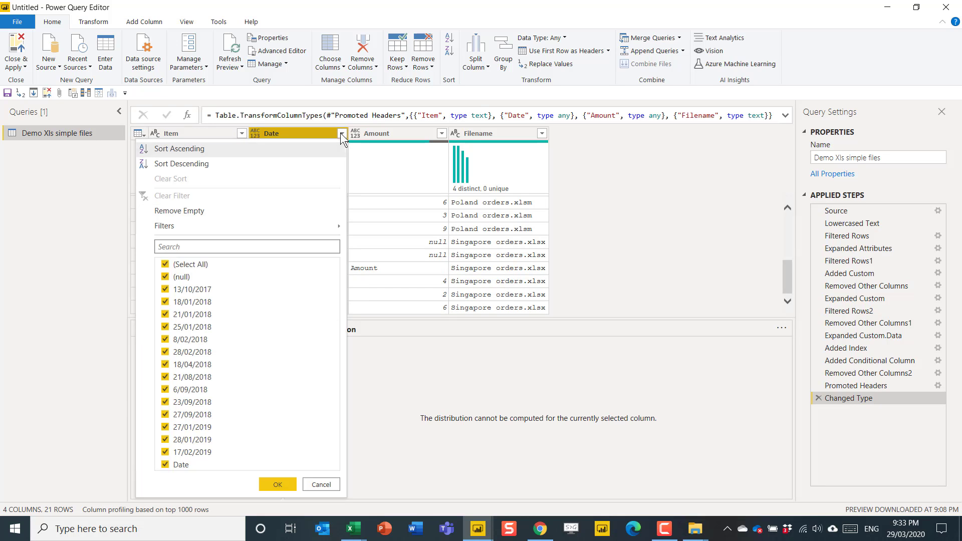
left_click(193, 212)
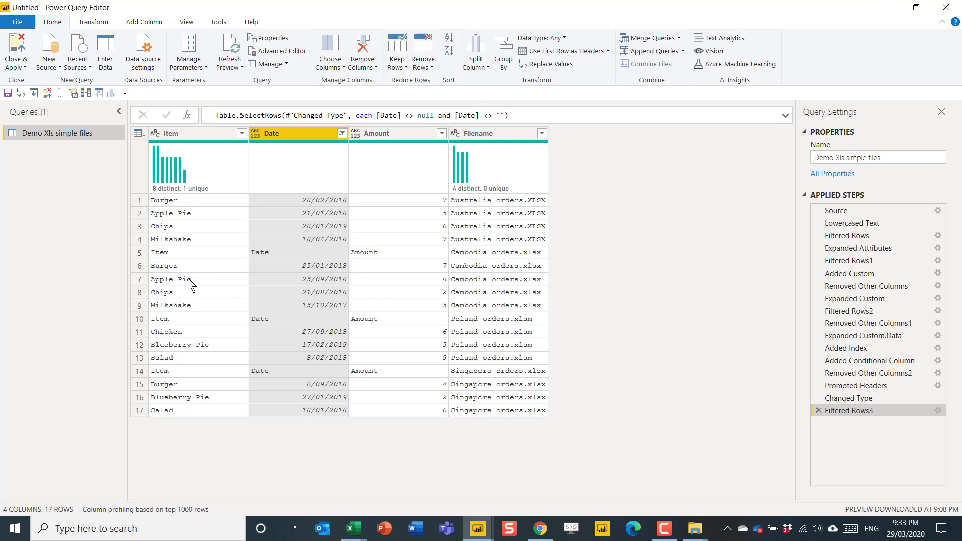
- Filter out the repeated header rows by excluding the value Date from the Date column
left_click(140, 254)
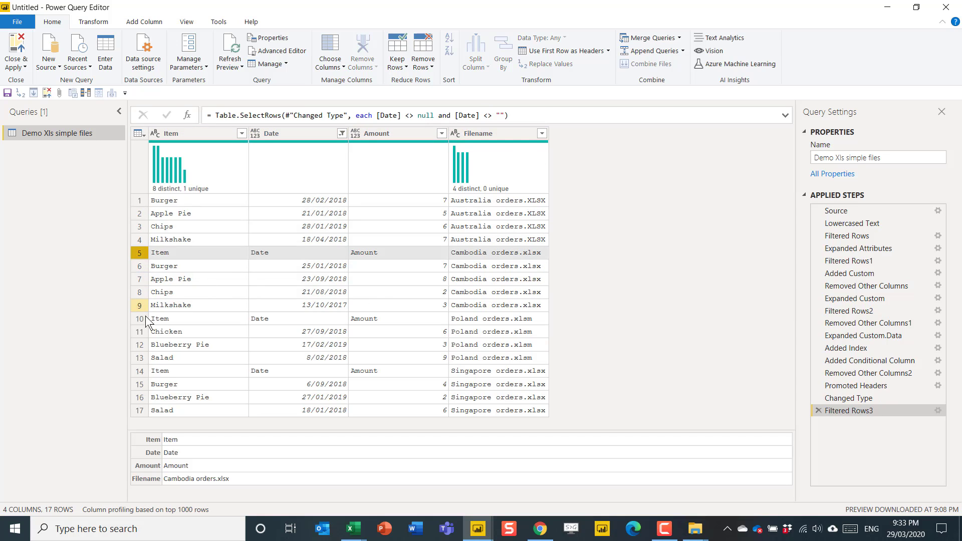
left_click(141, 319)
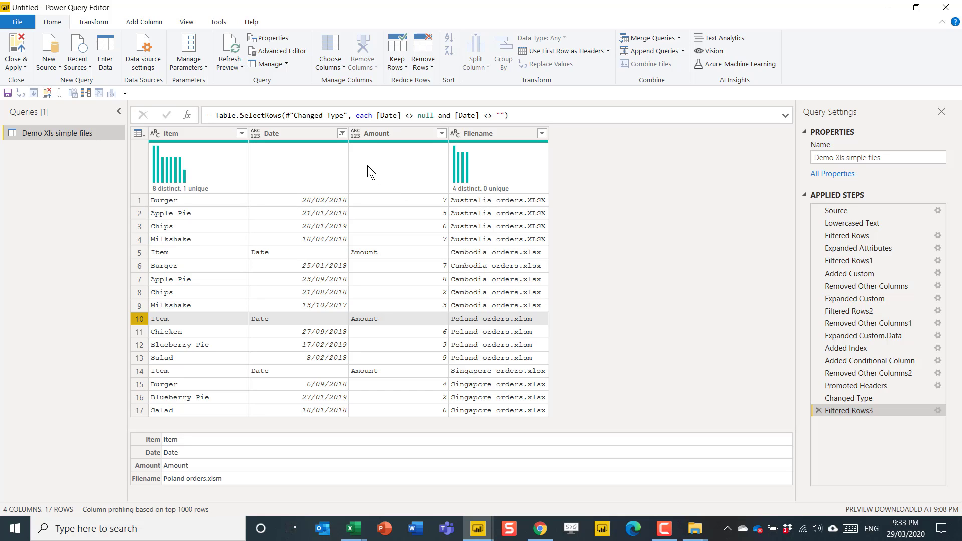
left_click(343, 134)
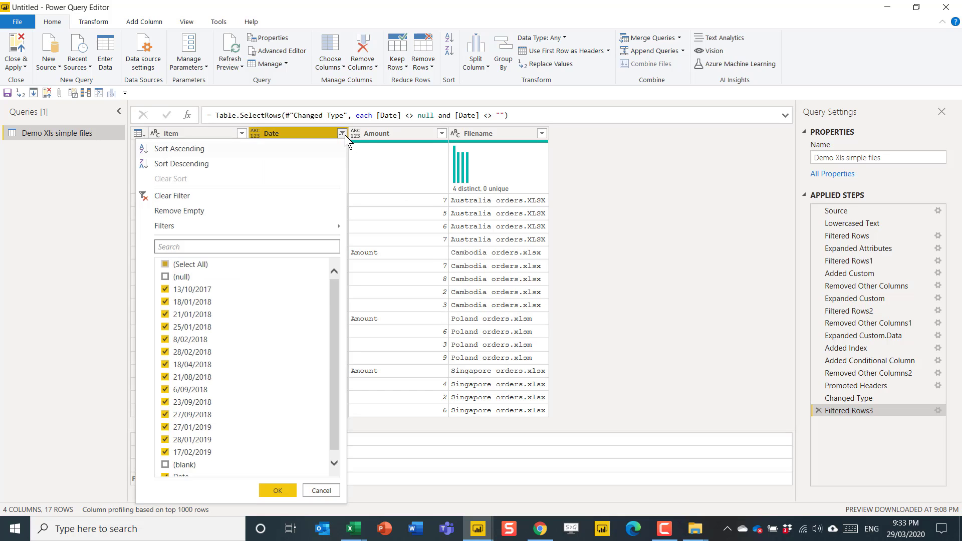
scroll(252, 388, "down", 1)
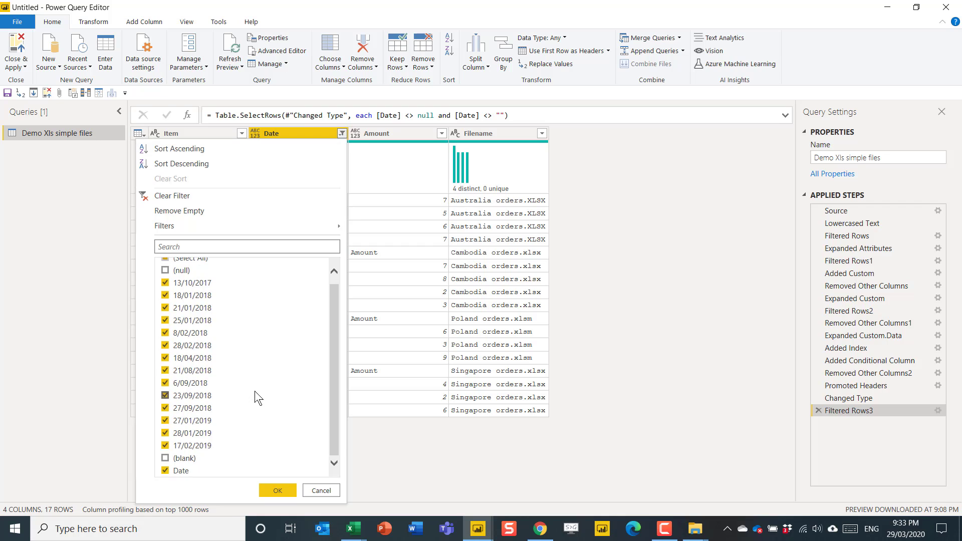
left_click(182, 470)
left_click(276, 490)
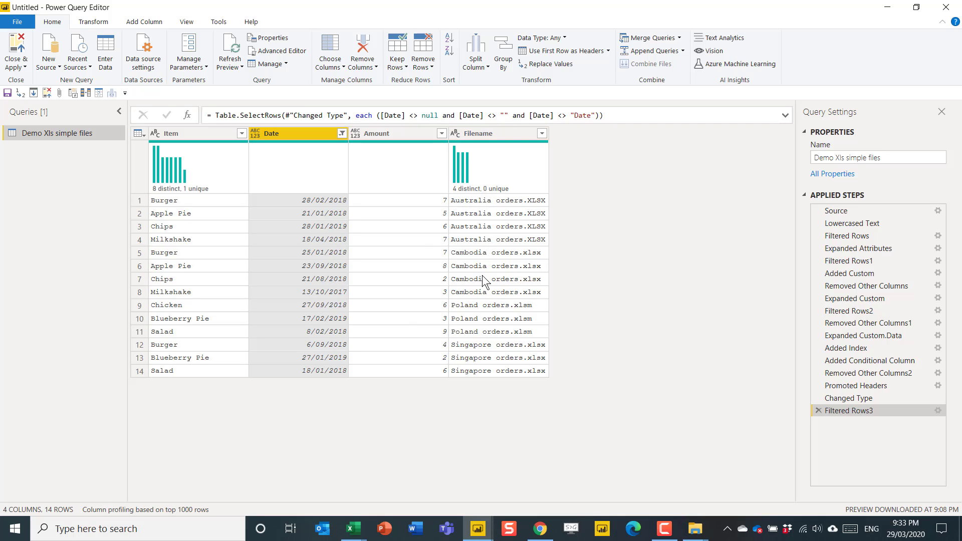
- Reduce the Filename column to the country names by extracting the text before the delimiter " or"
left_click(502, 132)
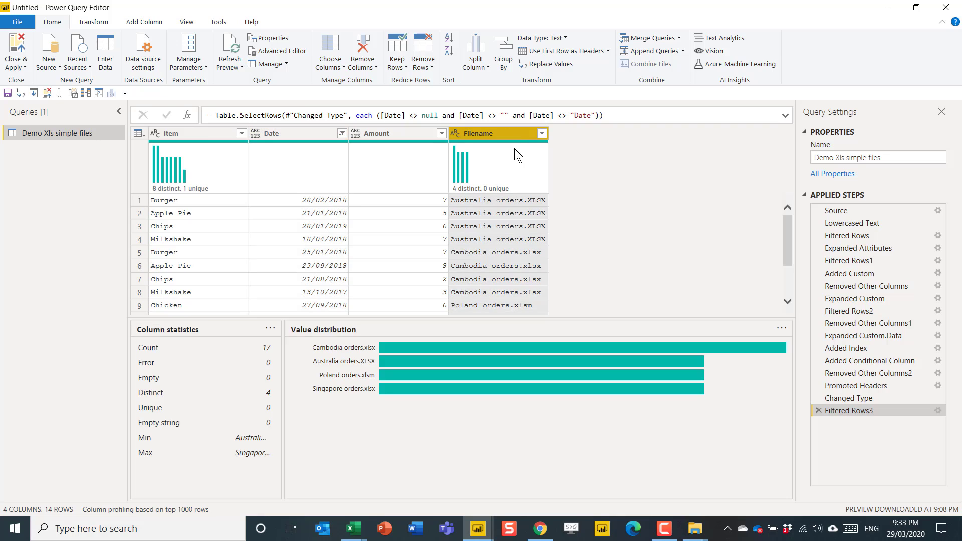
left_click(94, 21)
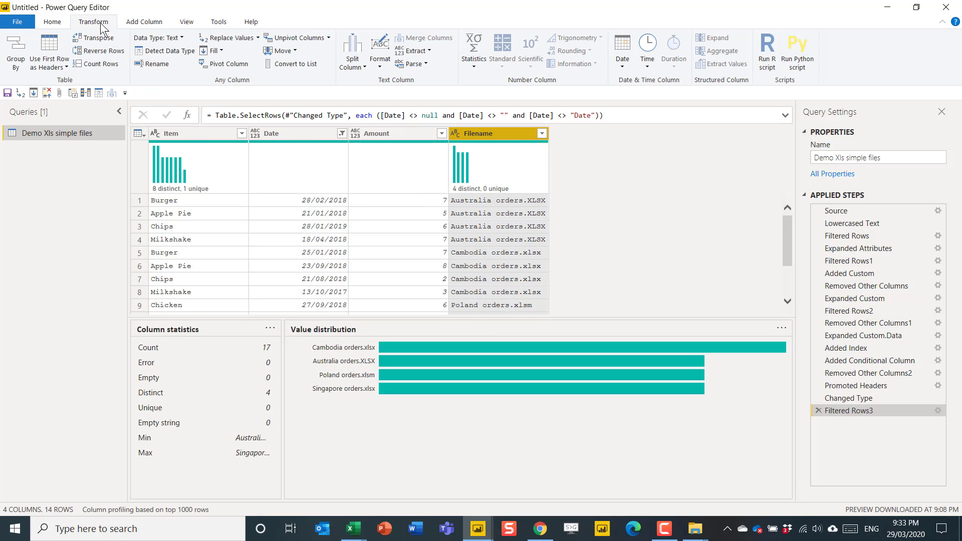
left_click(426, 51)
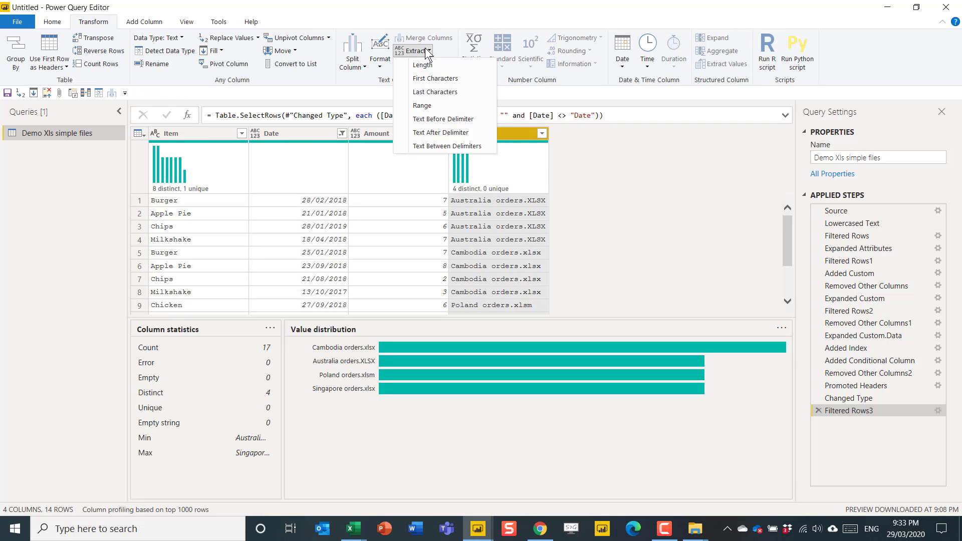
left_click(437, 118)
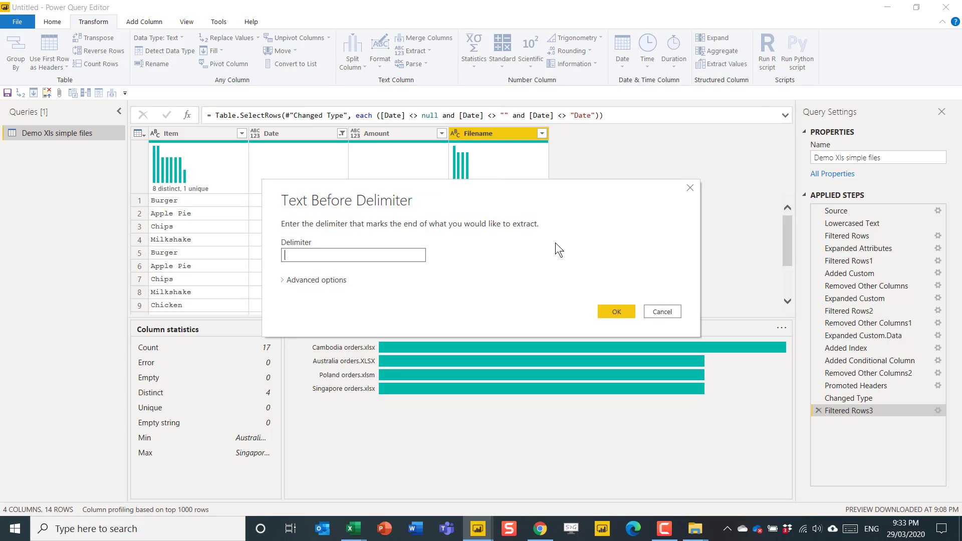
left_click_drag(425, 188, 496, 258)
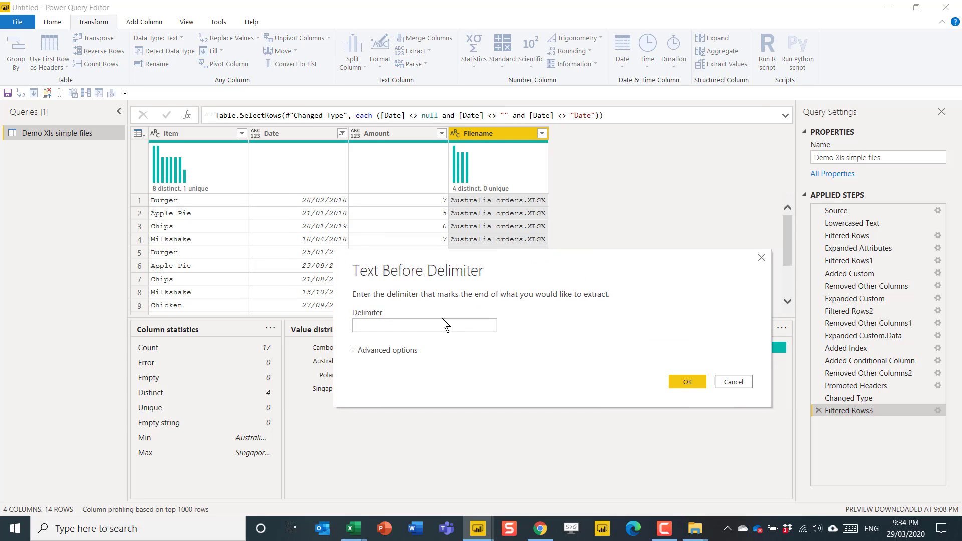
left_click(409, 327)
type("or")
left_click(683, 378)
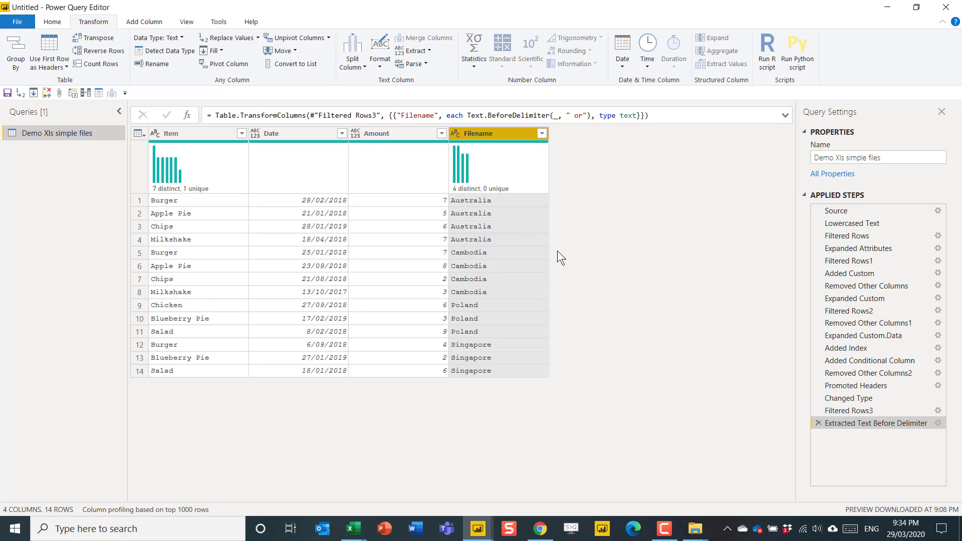
- Rename the Filename column to Country
double_click(483, 131)
type("Coun")
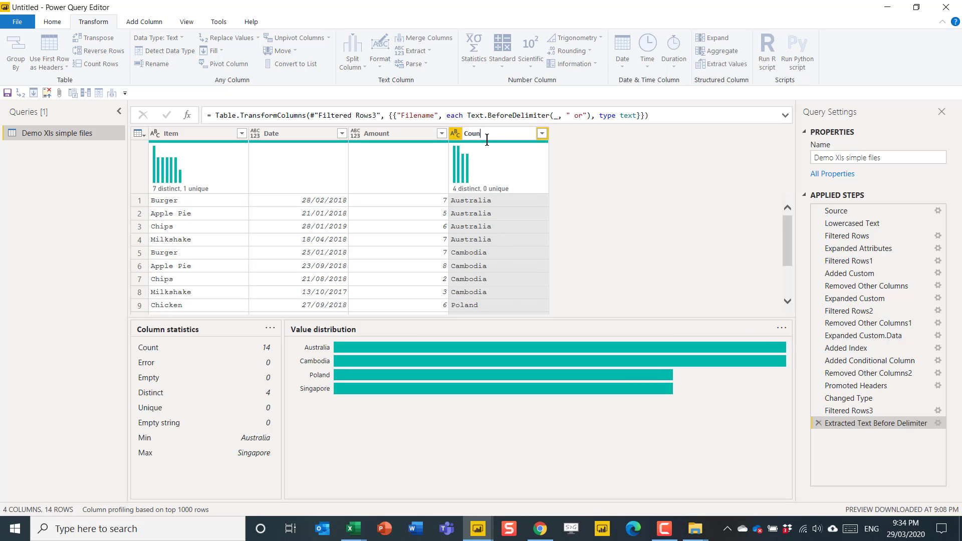
type("try")
key("Return")
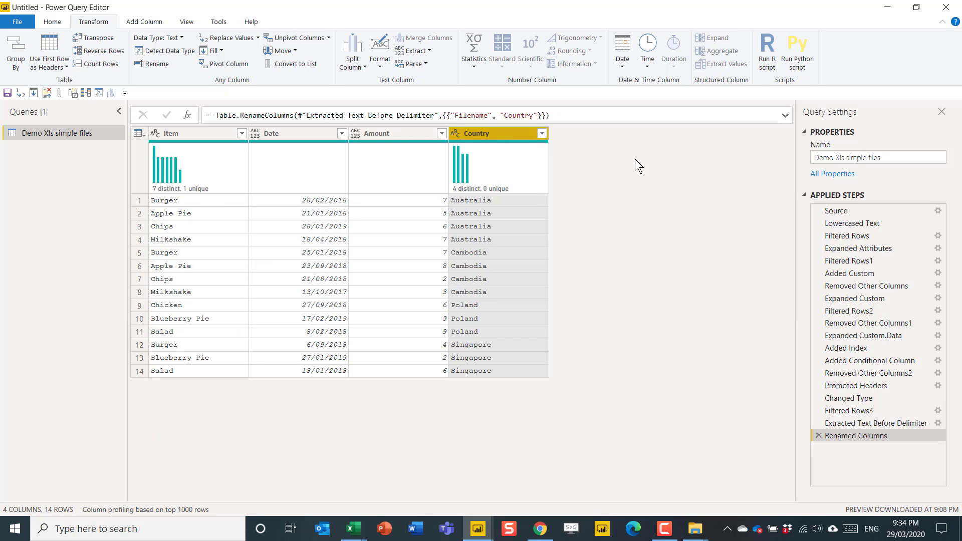
- In File Explorer, move Argentina extra file.xlsx and Germany extra file.xlsx from the For video folder into the Demo Xls simple files folder
key("alt+Tab")
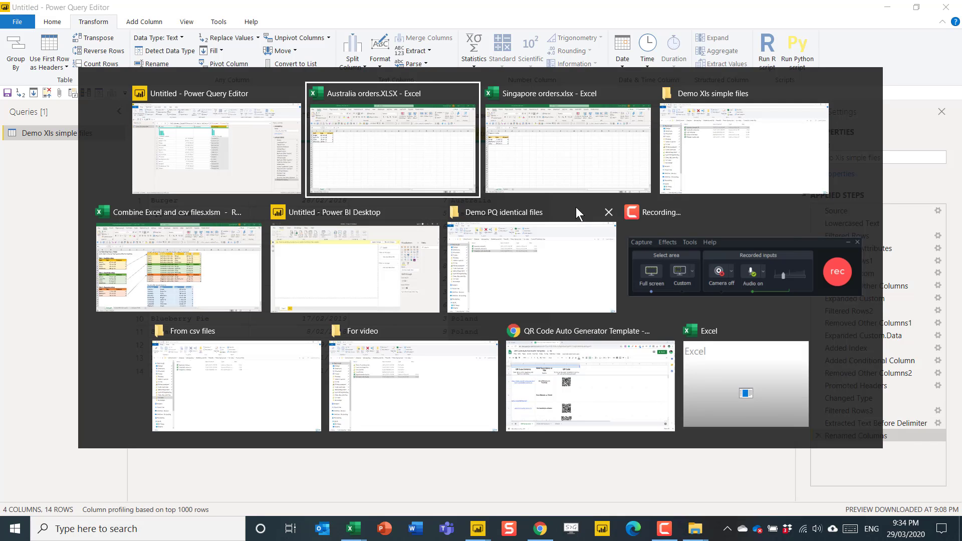
key("alt+Tab")
key("alt+Tab")
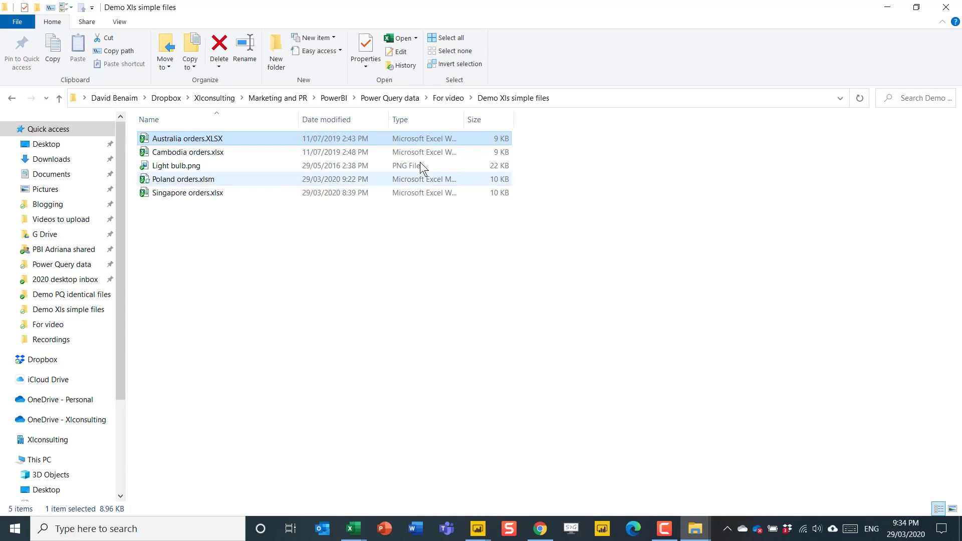
left_click(449, 97)
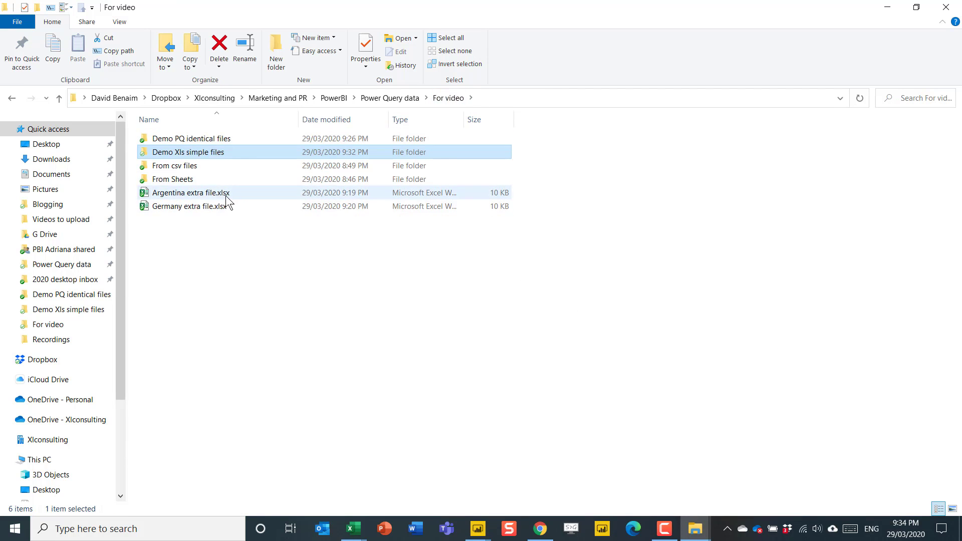
left_click(203, 208)
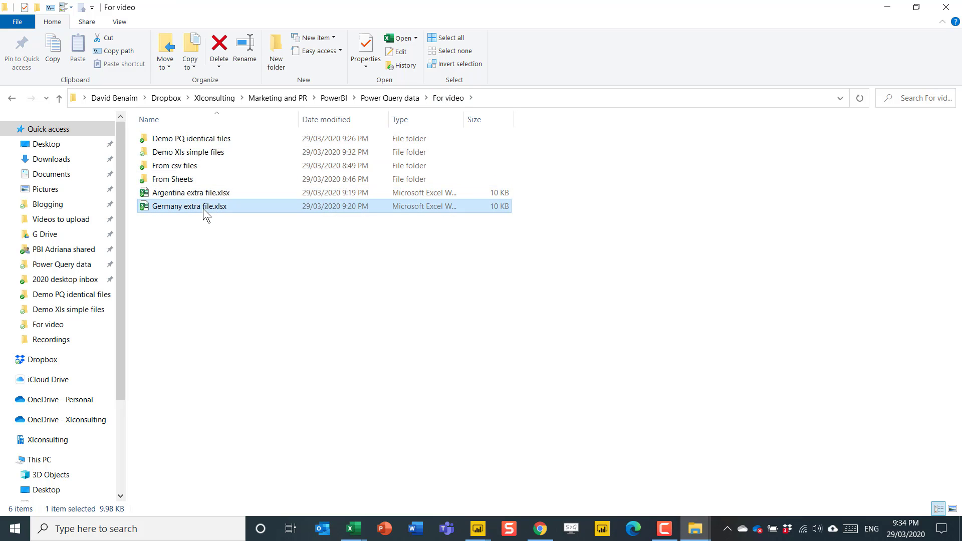
left_click_drag(255, 205, 252, 148)
- Return to Power Query Editor and refresh the query preview to load the added files
key("alt+Tab")
left_click(53, 22)
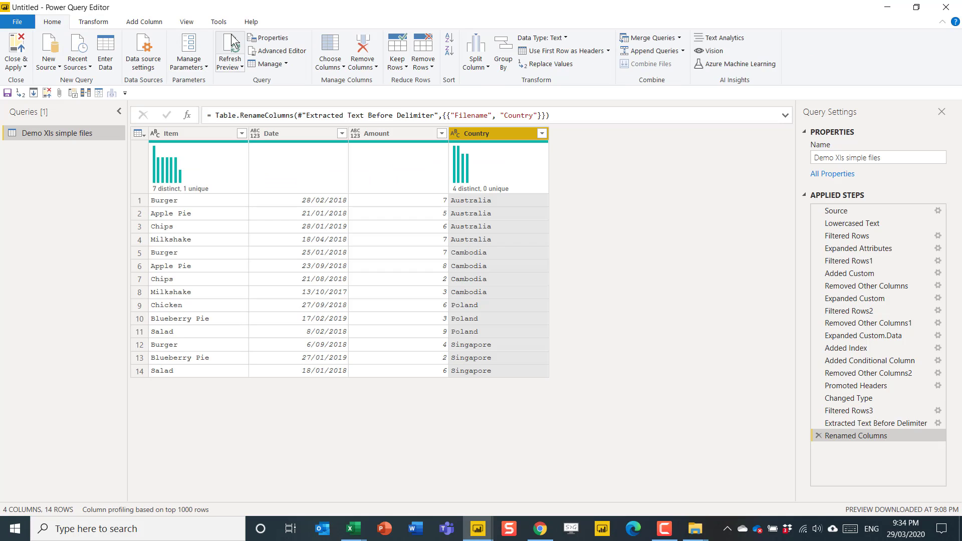
left_click(230, 50)
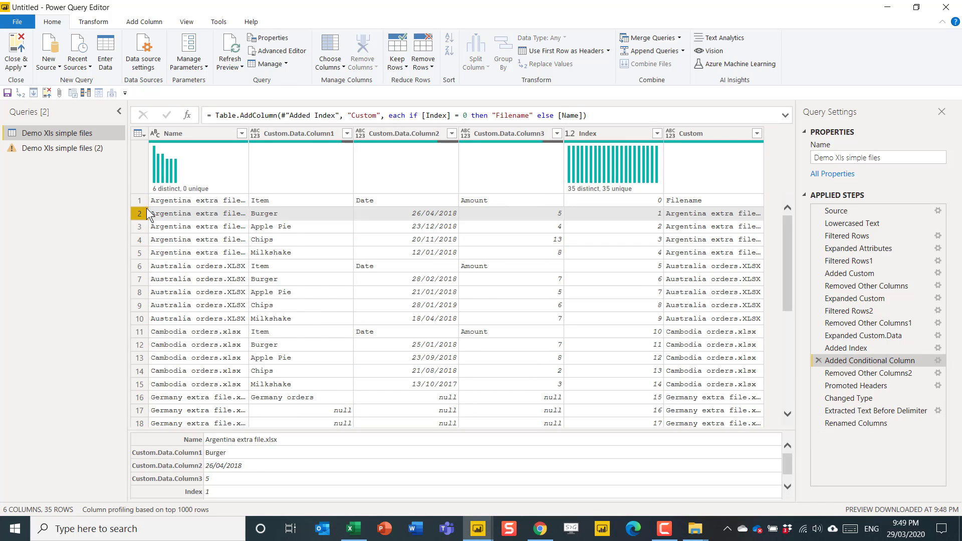
- In File Explorer, rename the Demo Xls simple files folder to Demo Xls simple files test, and refresh the preview in Power Query Editor
key("alt+Tab")
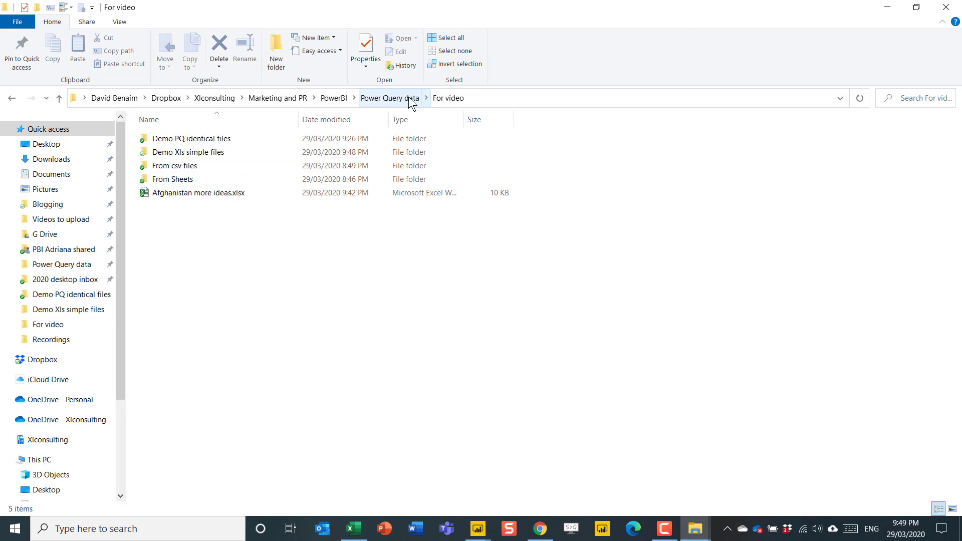
left_click(214, 153)
left_click(210, 159)
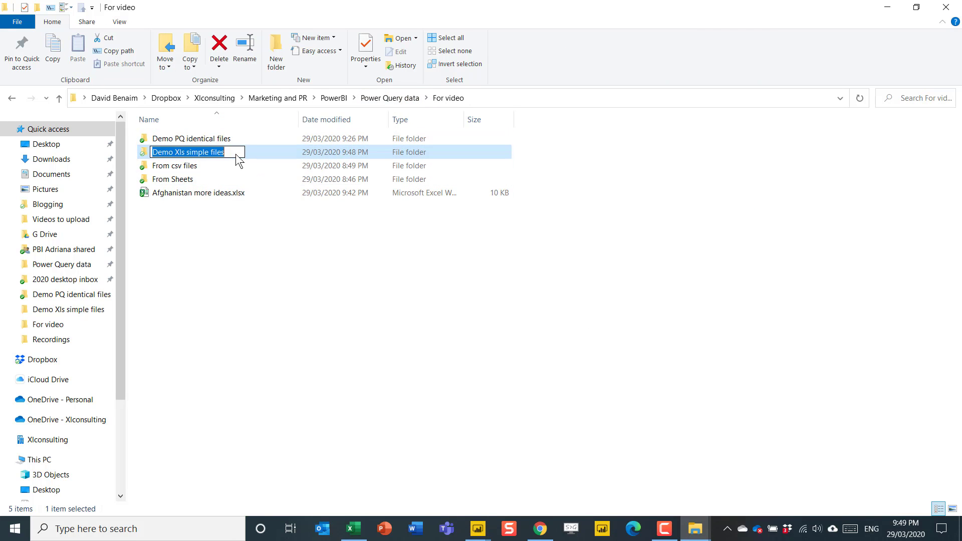
left_click(236, 154)
type("test")
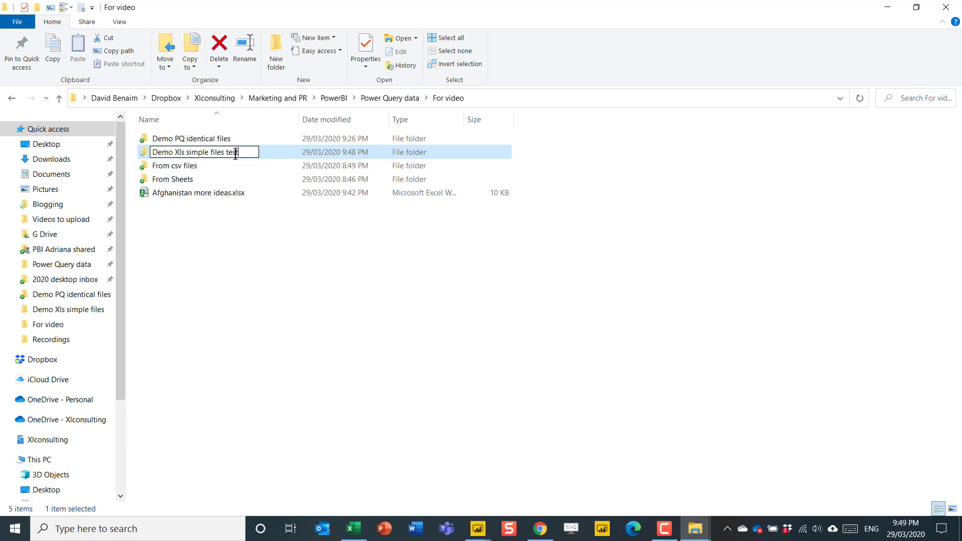
key("Return")
key("alt+Tab")
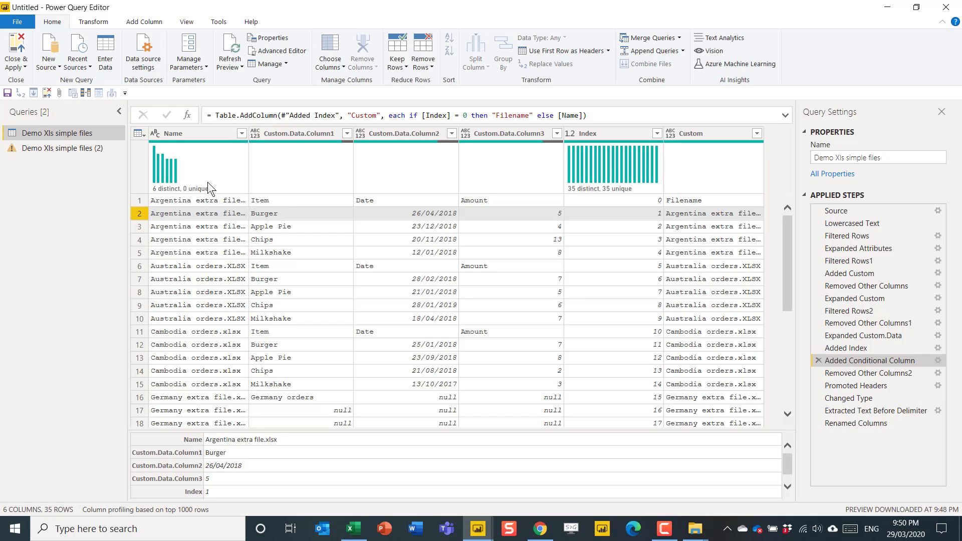
left_click(230, 44)
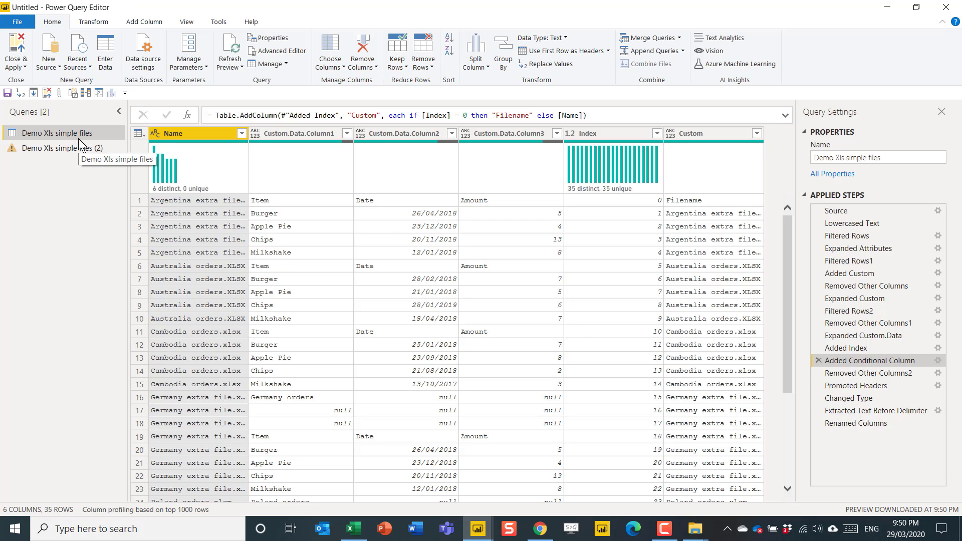
- Start a new query parameter and name it Folderpath
left_click(205, 67)
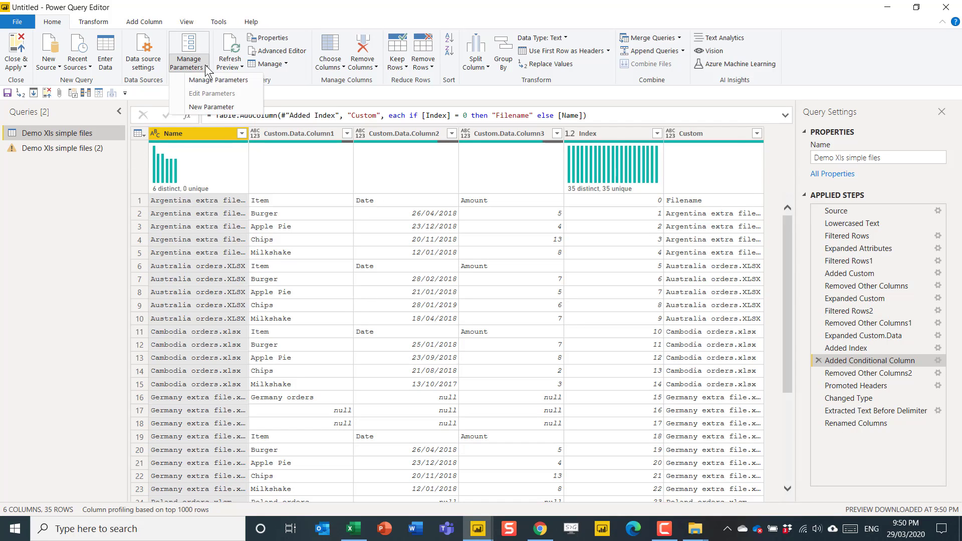
left_click(212, 106)
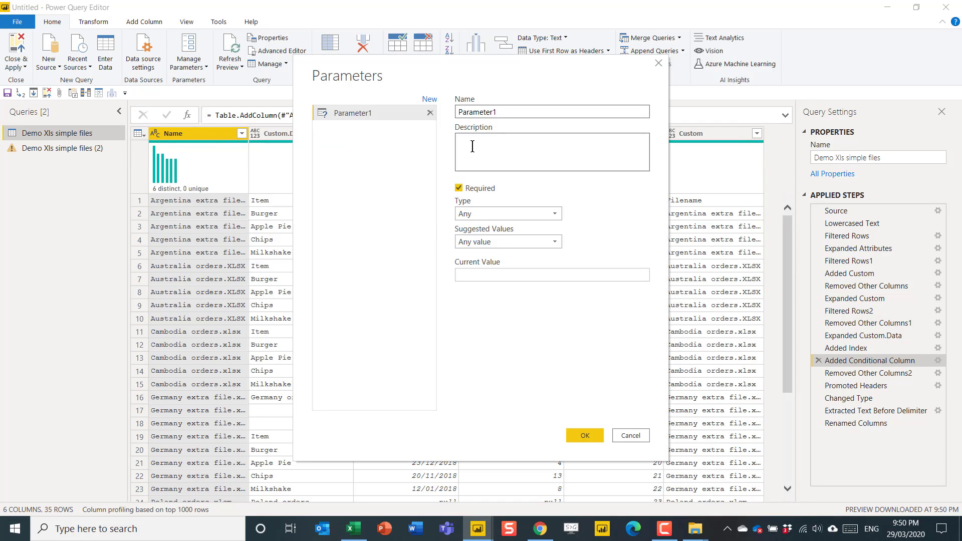
double_click(506, 113)
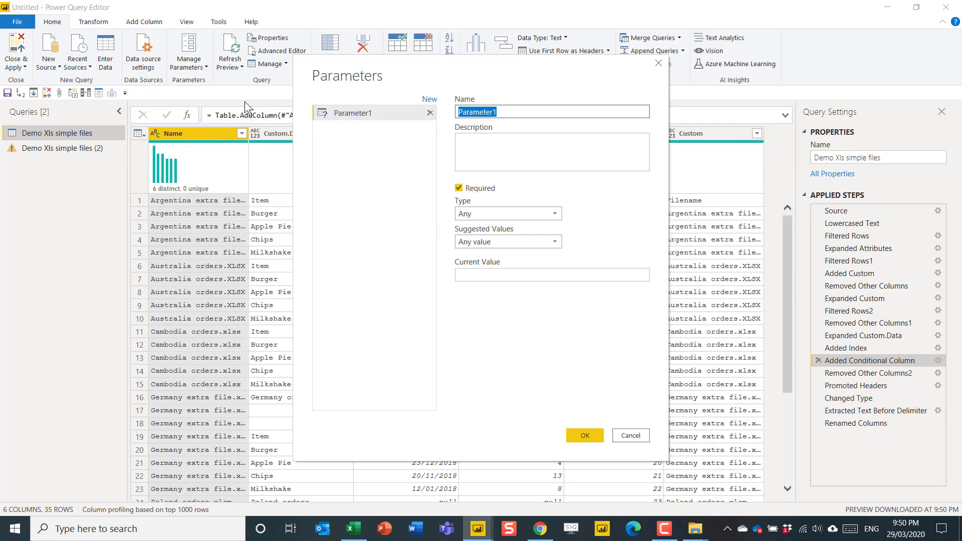
type("Folderpath")
- Set the Folderpath parameter's current value to the Demo Xls simple files folder path copied from File Explorer, and create the parameter
left_click(527, 278)
key("alt+Tab")
right_click(587, 98)
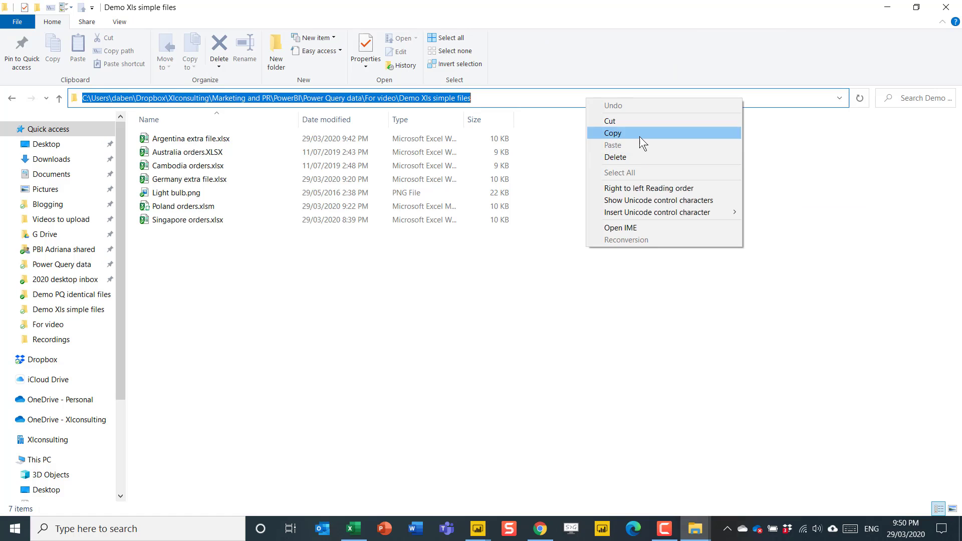
left_click(639, 135)
key("alt+Tab")
type("C:\\Users\\daben\\Dropbox\\Xlconsulting\\Marketing and PR\\PowerBI\\Power Query data\\For video\\Demo Xls simple files")
key("Return")
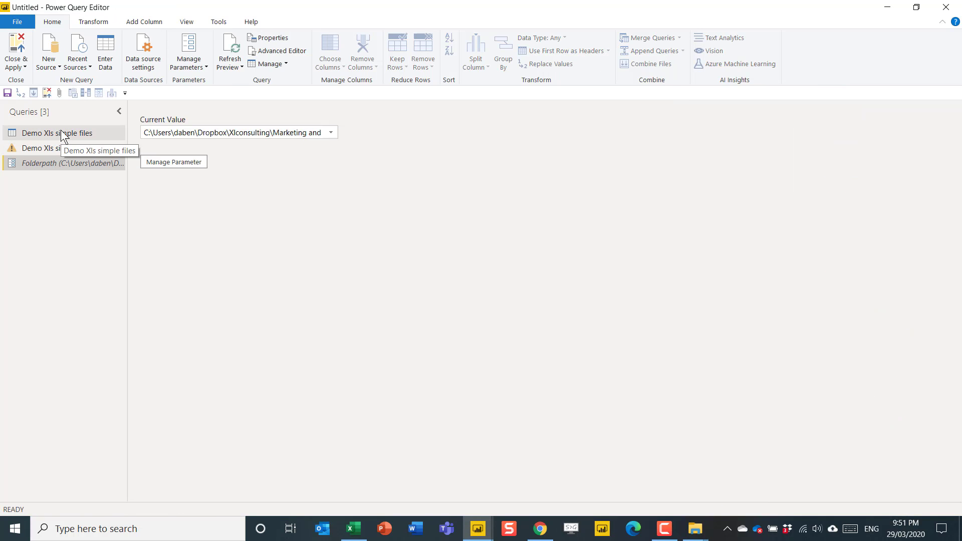
- Point the Source step of the Demo Xls simple files query to the Folderpath parameter and show the Renamed Columns step
left_click(61, 131)
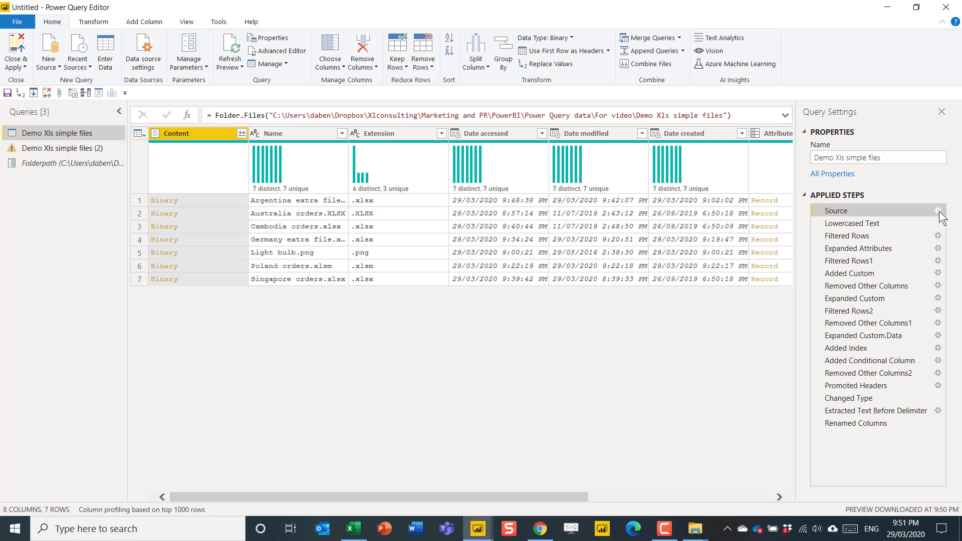
left_click(939, 211)
left_click(292, 247)
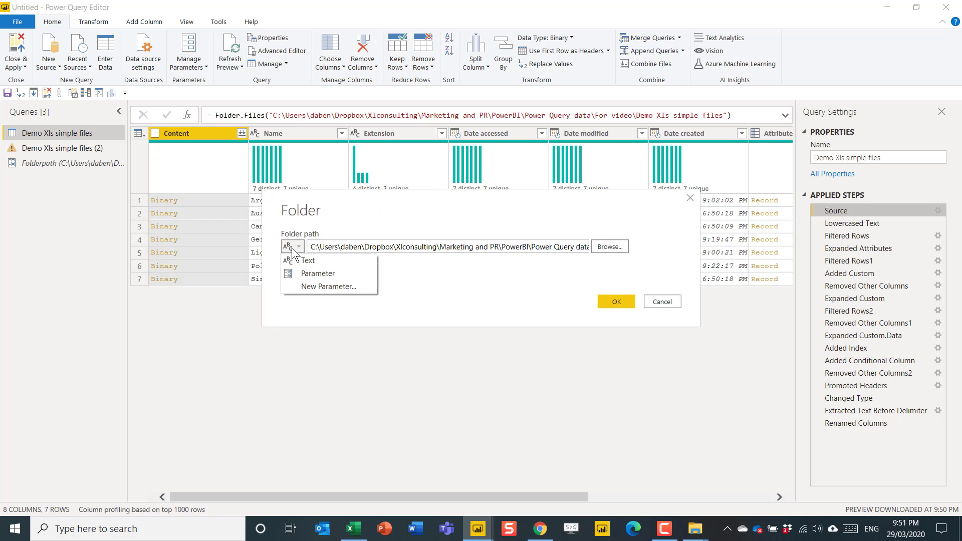
left_click(309, 271)
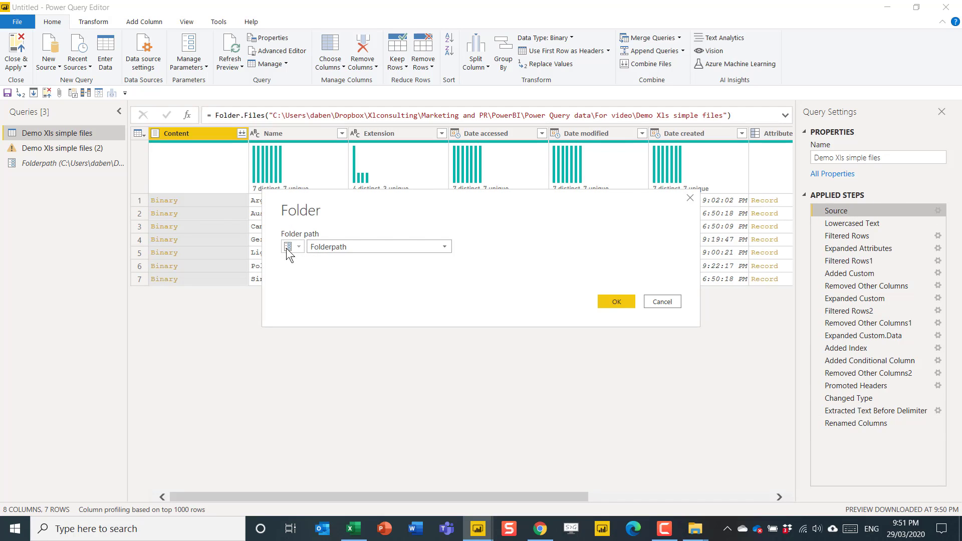
left_click(621, 300)
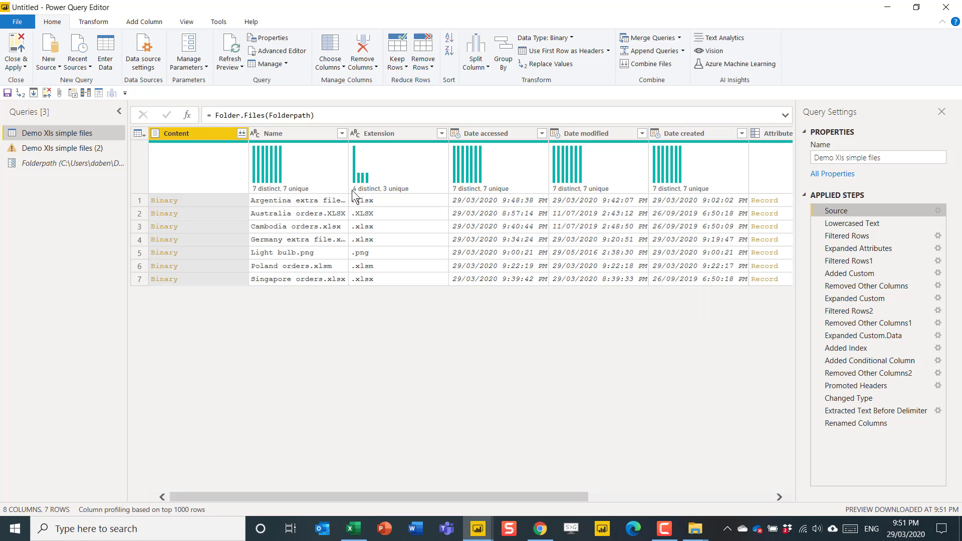
left_click(873, 424)
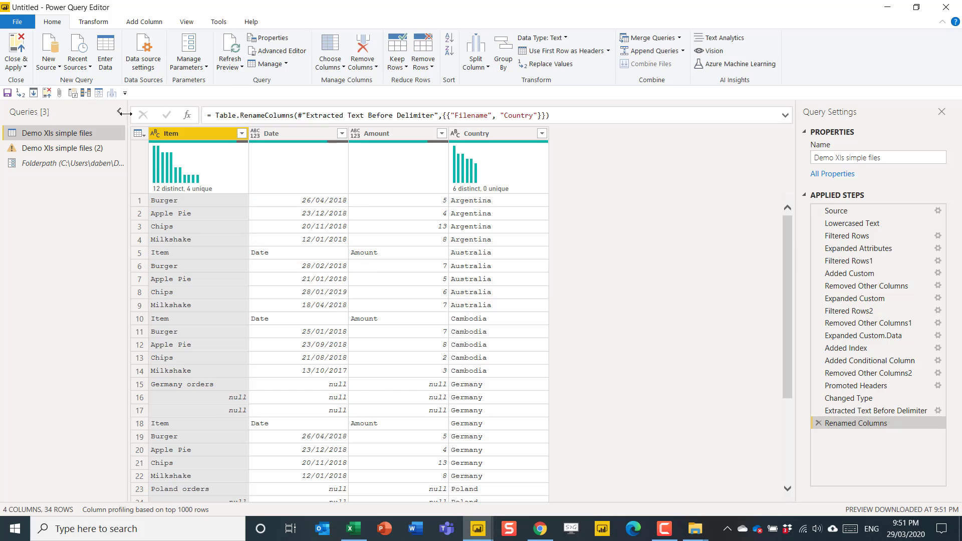
- Switch to File Explorer and rename the Demo Xls simple files folder in For video to Demo Xls simple files test
key("alt+Tab")
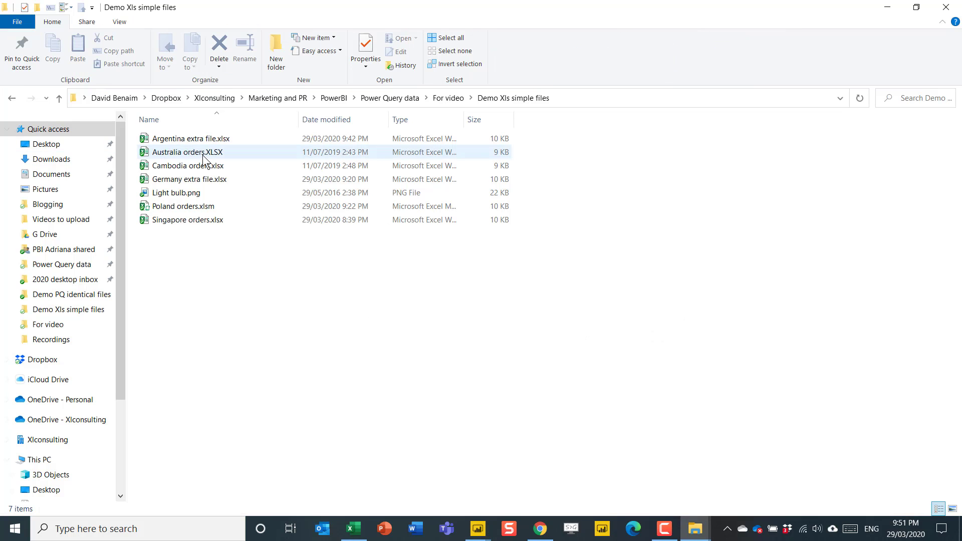
left_click(450, 98)
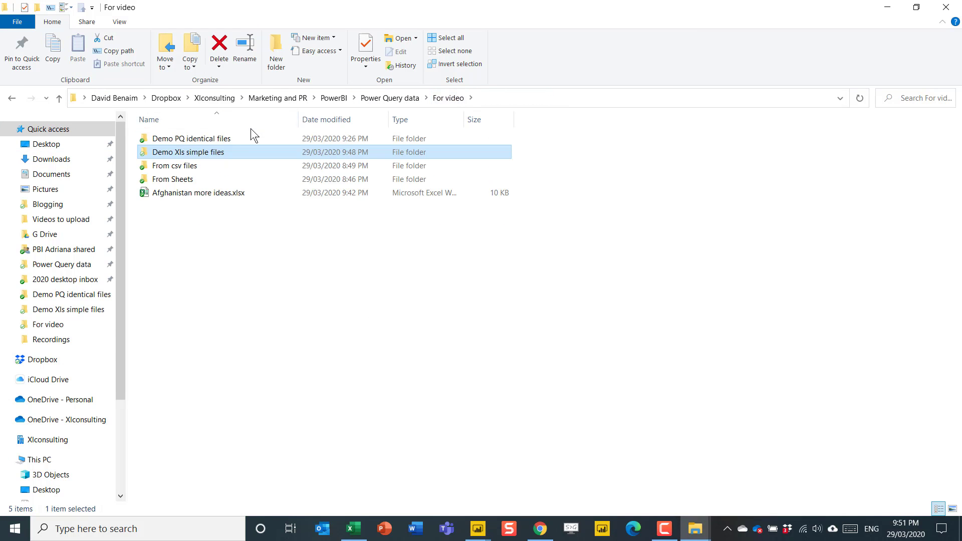
left_click(230, 152)
type("test")
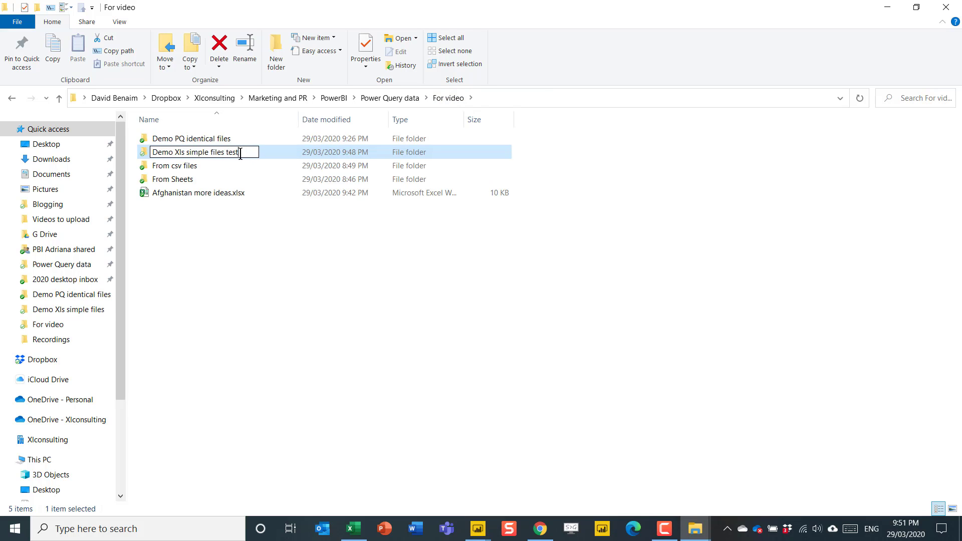
key("Return")
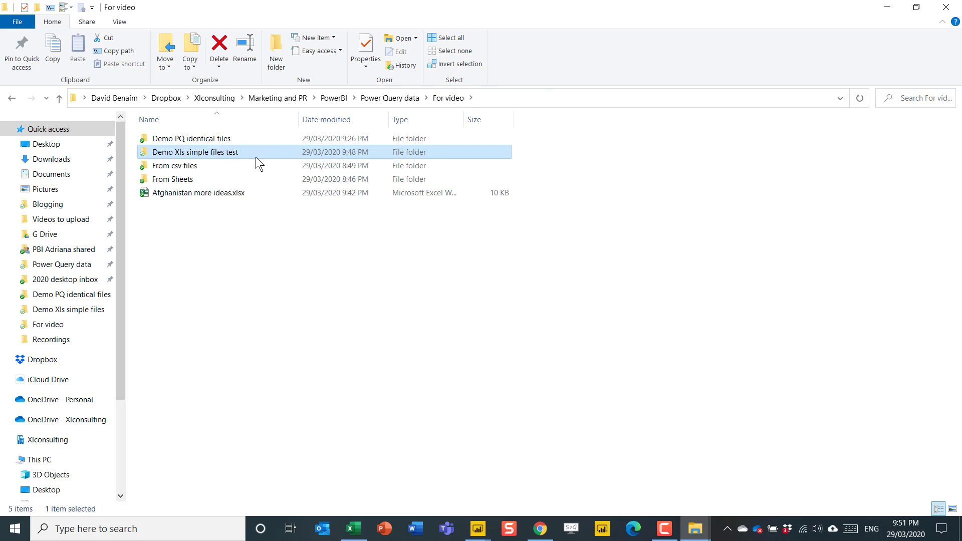
- Copy the full path of the Demo Xls simple files test folder and refresh the query preview in Power Query Editor
double_click(295, 152)
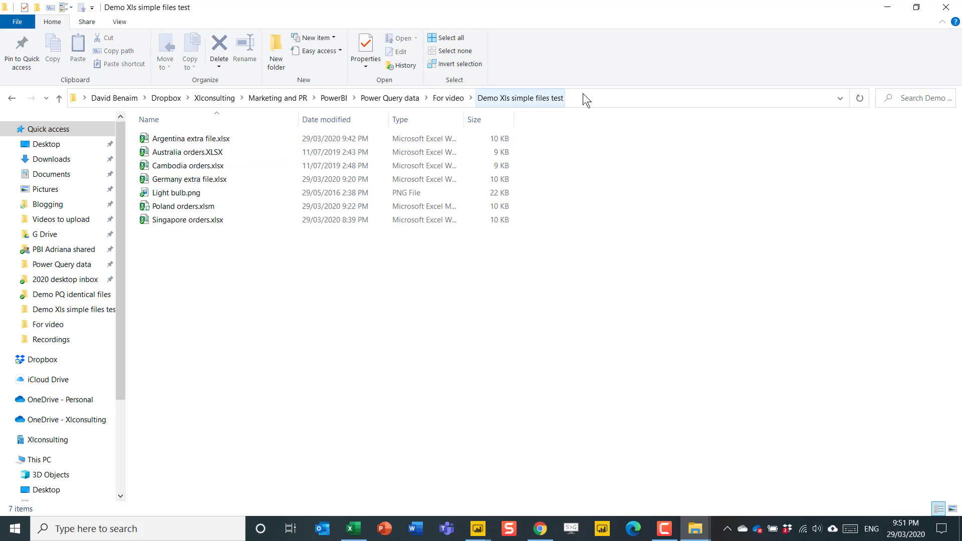
left_click(595, 93)
right_click(524, 96)
left_click(565, 134)
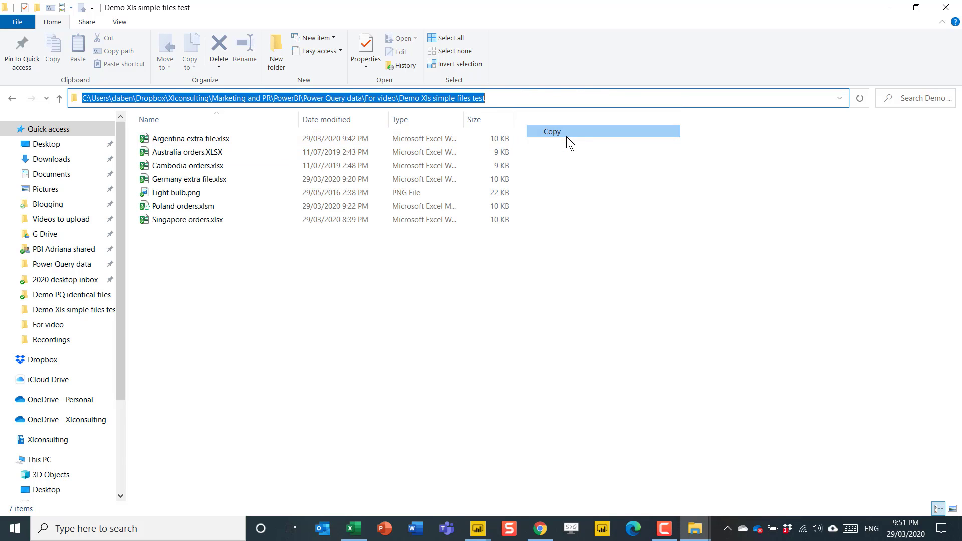
key("alt+Tab")
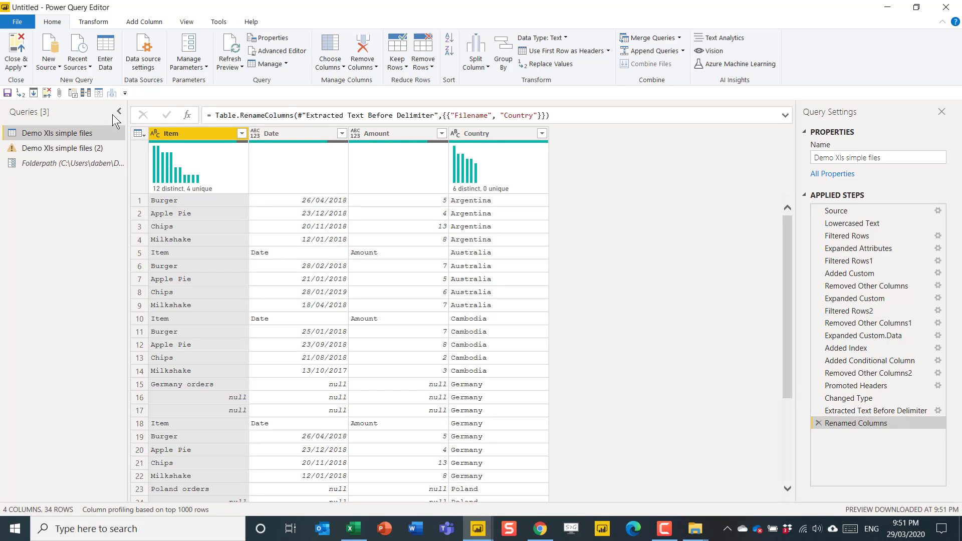
left_click(230, 40)
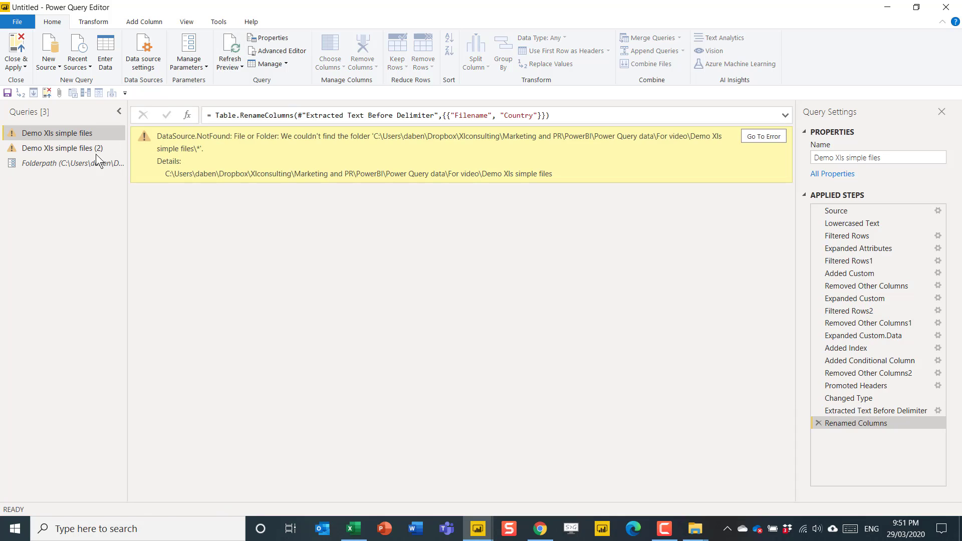
- Replace the Folderpath parameter's current value with the copied Demo Xls simple files test path and display the Demo Xls simple files query
left_click(91, 161)
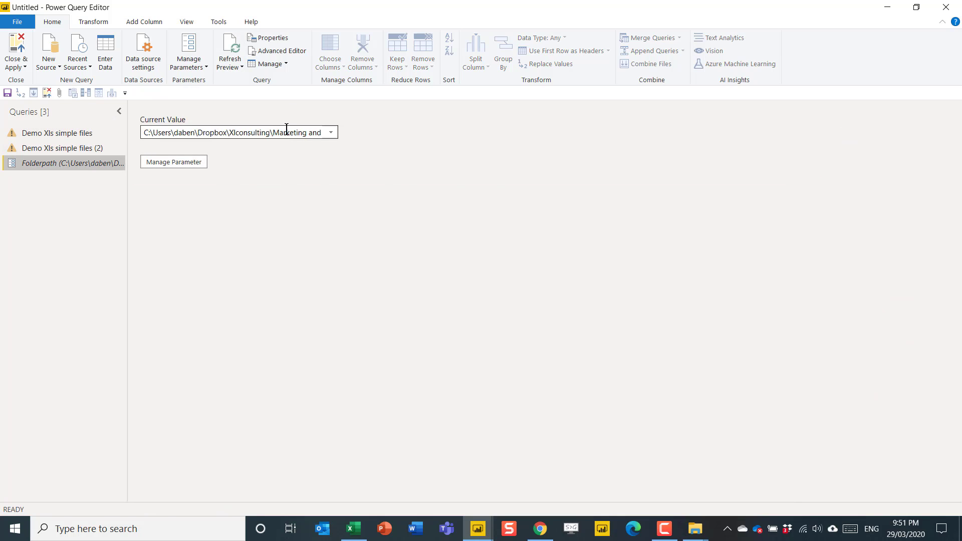
left_click(287, 129)
right_click(286, 129)
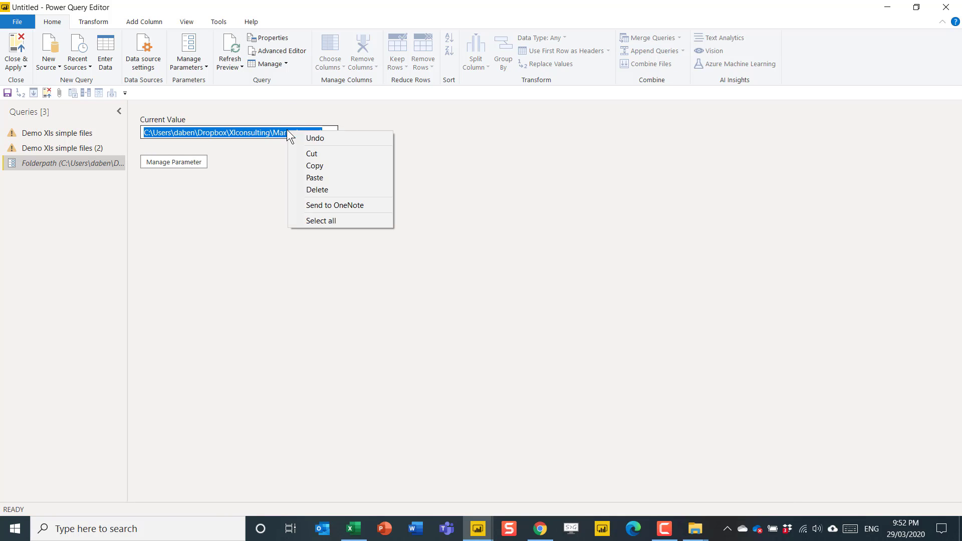
left_click(315, 177)
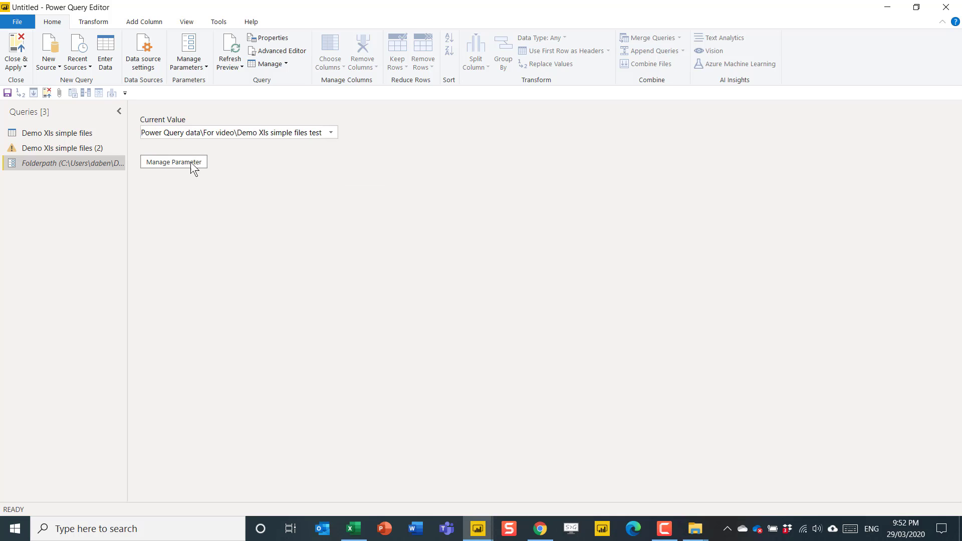
left_click(89, 134)
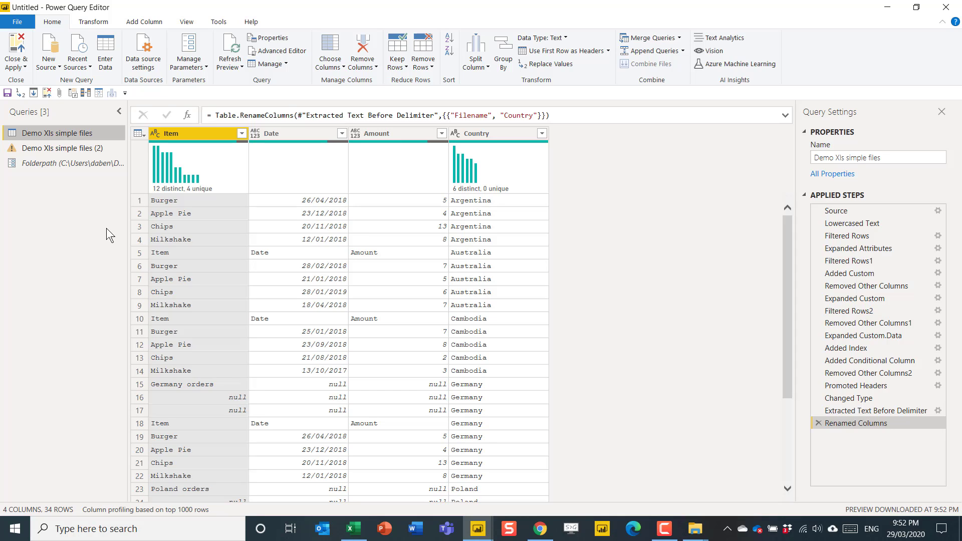
- Copy the Demo Xls simple files query and switch to Excel to create a new blank workbook
right_click(86, 134)
left_click(137, 140)
left_click(354, 528)
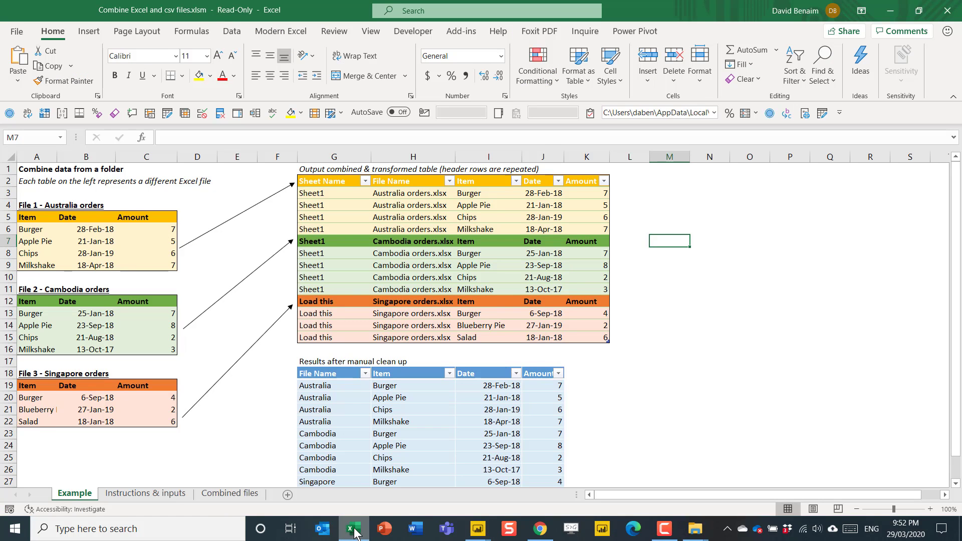
left_click(757, 328)
key("ctrl+n")
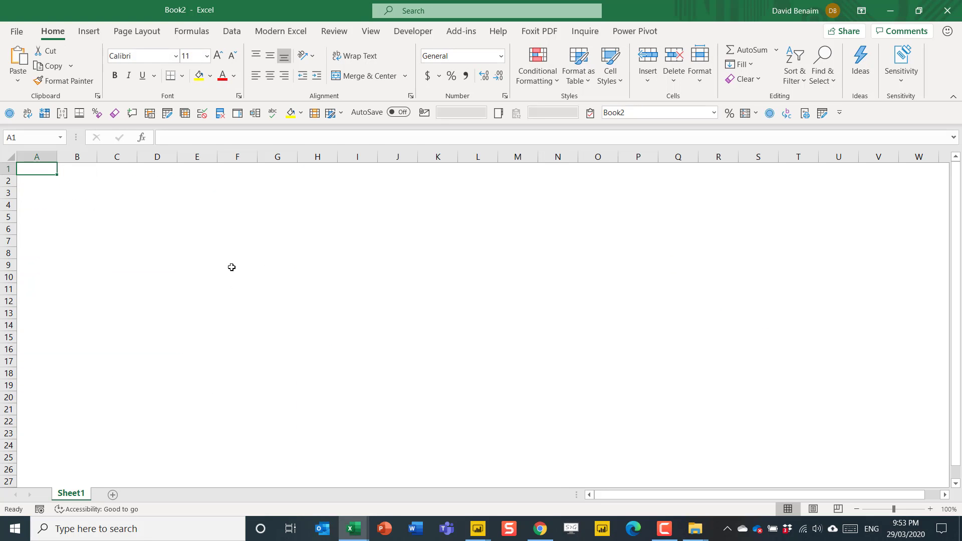
- Show the new workbook's Queries & Connections and paste the copied query there to load its table
left_click(205, 195)
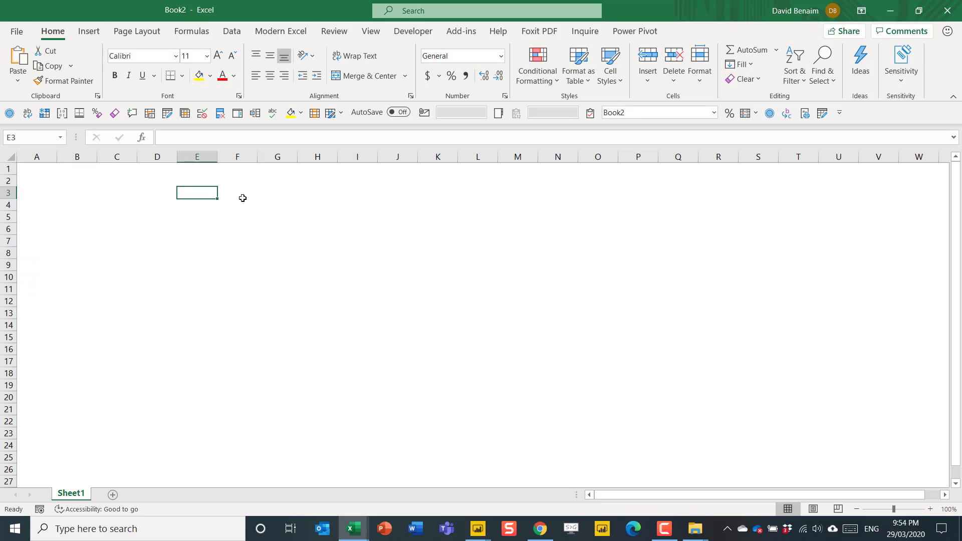
left_click(235, 34)
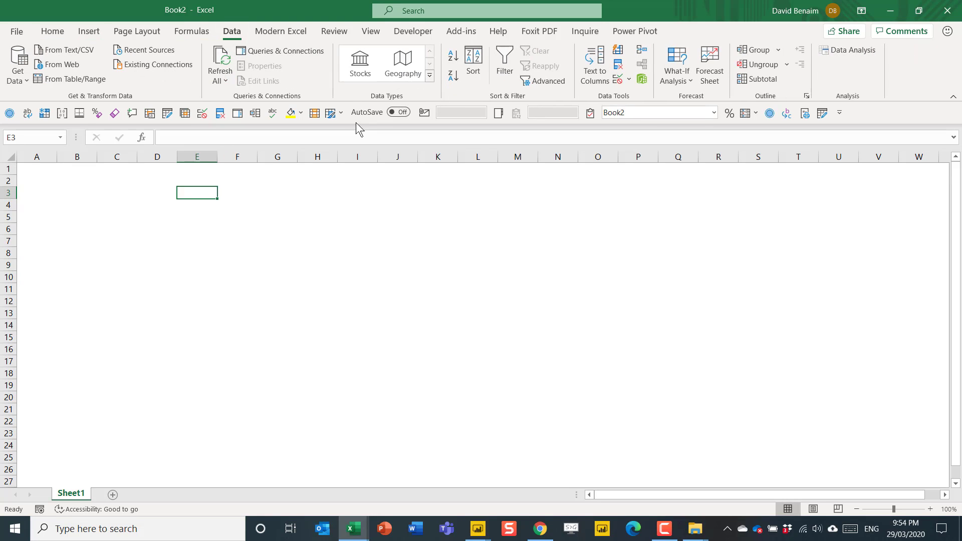
left_click(282, 52)
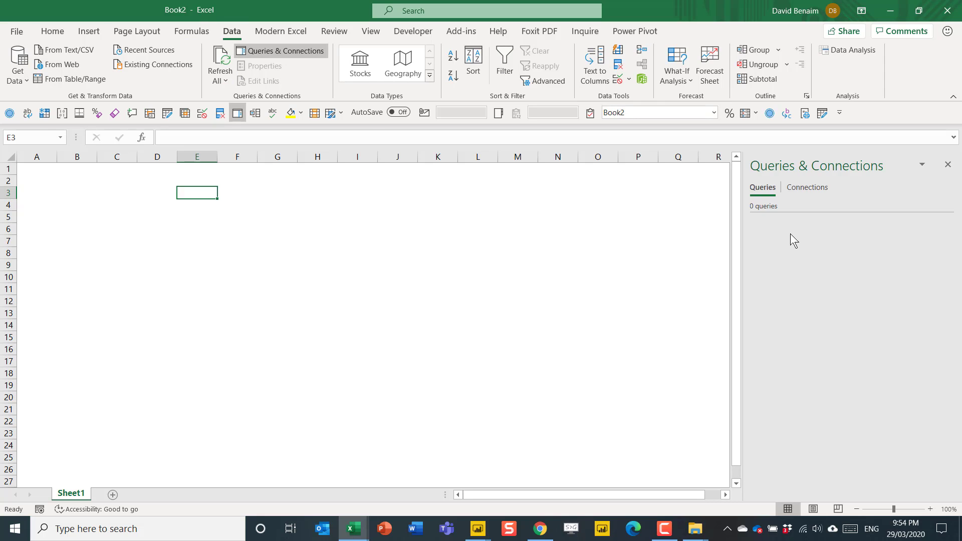
right_click(790, 234)
left_click(813, 242)
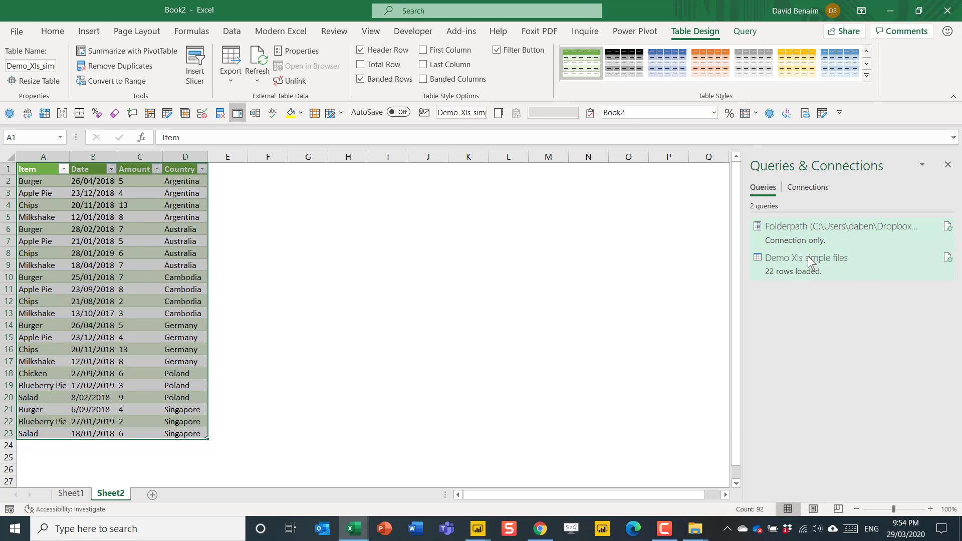
- Open the pasted Demo Xls simple files query in Excel's Power Query Editor and expand the list of queries
double_click(790, 266)
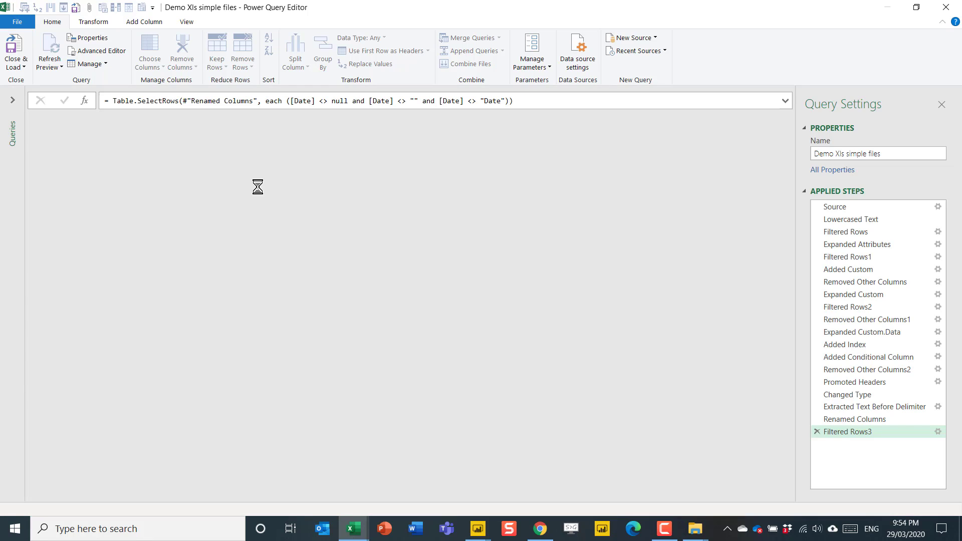
left_click(13, 99)
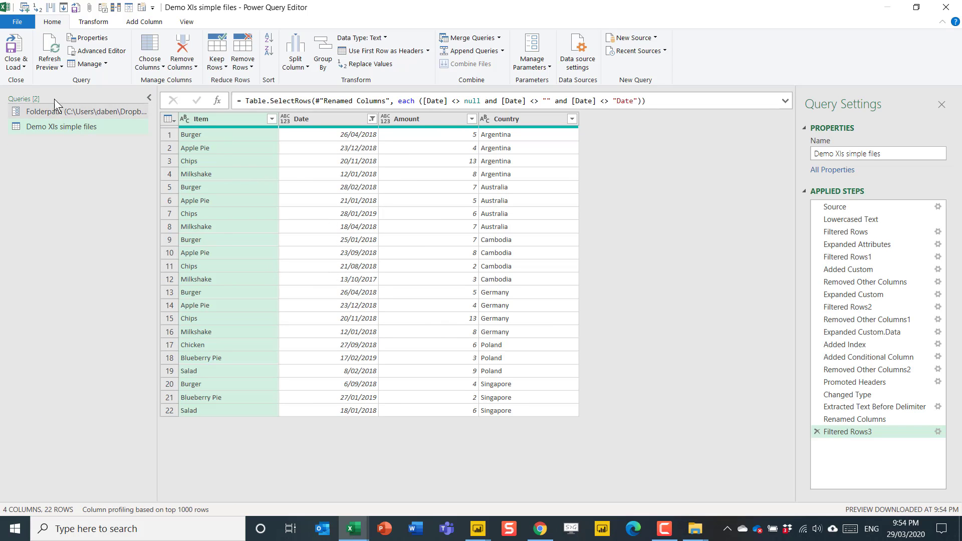
- Load the current queries into the worksheet and create a folder query from the copied Demo Xls simple files test path, opening it for transformation
left_click(20, 48)
left_click(435, 227)
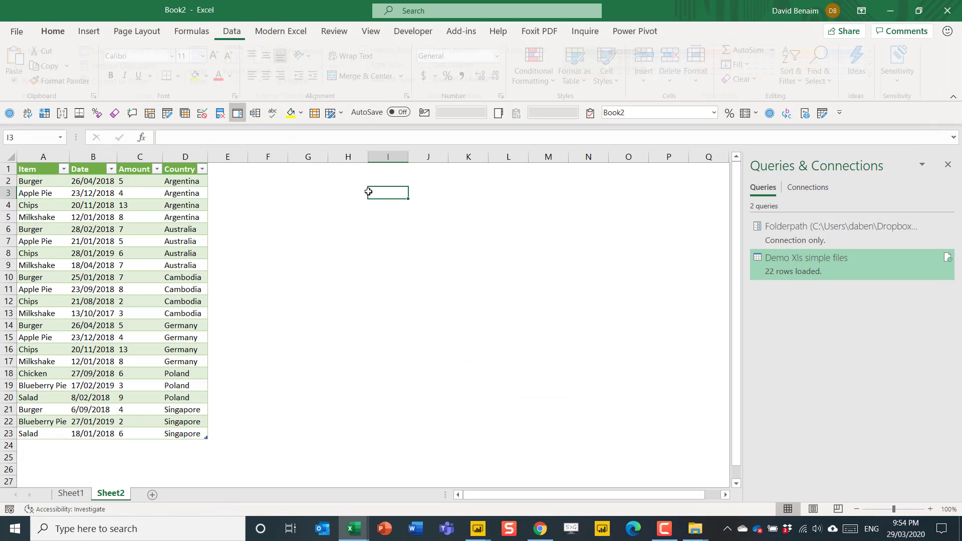
left_click(231, 31)
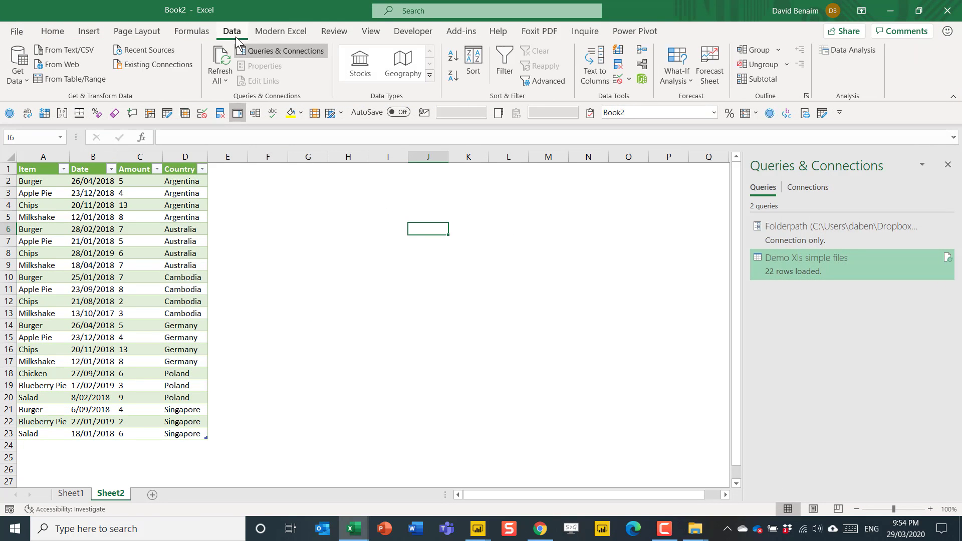
left_click(19, 77)
mouse_move(75, 103)
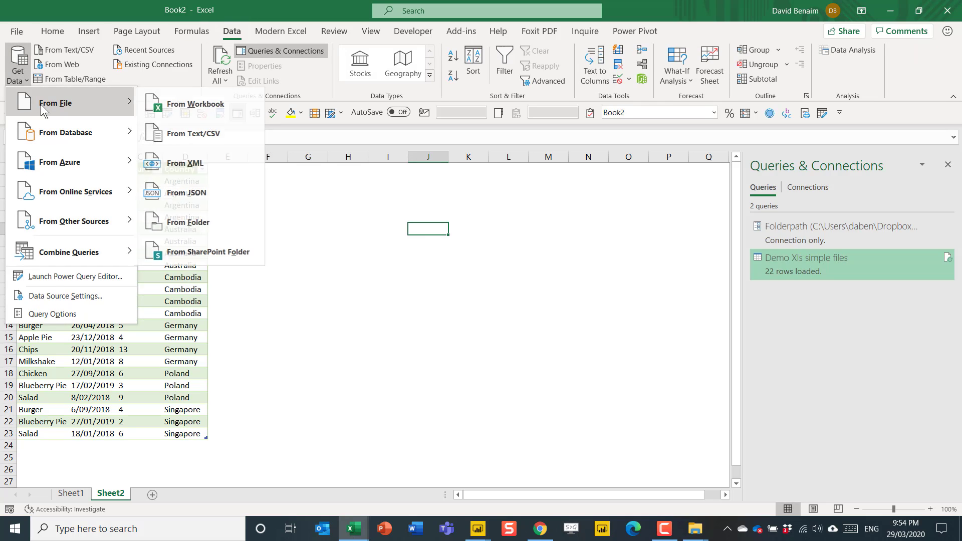
left_click(227, 223)
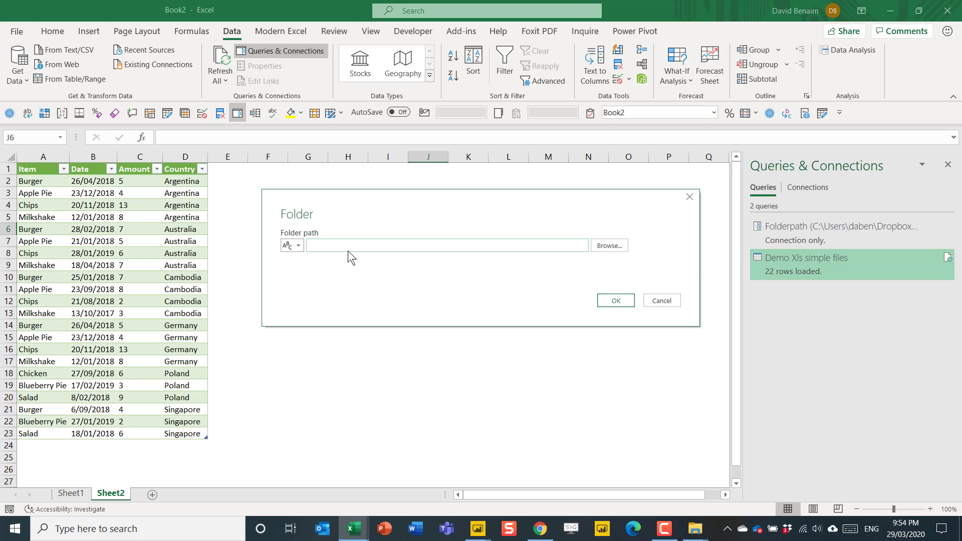
key("ctrl+v")
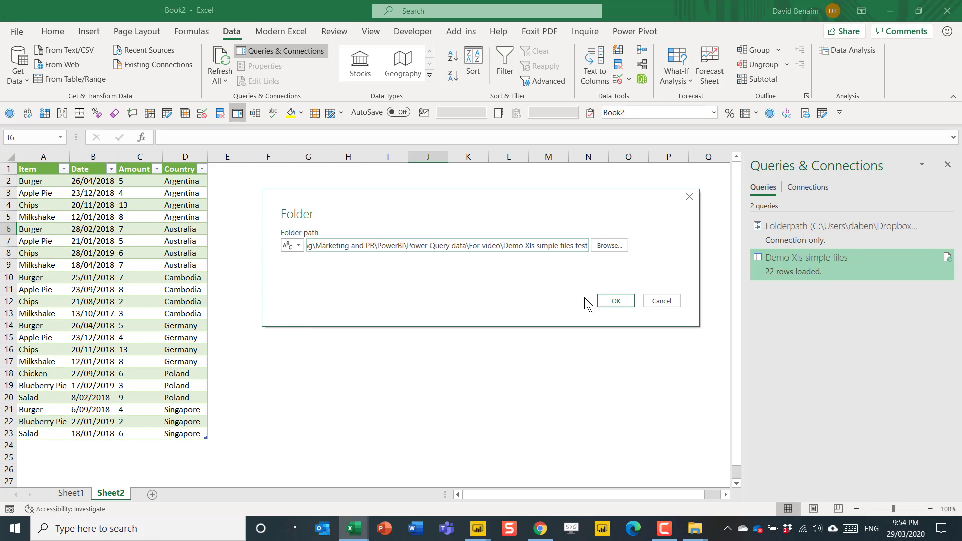
left_click(621, 302)
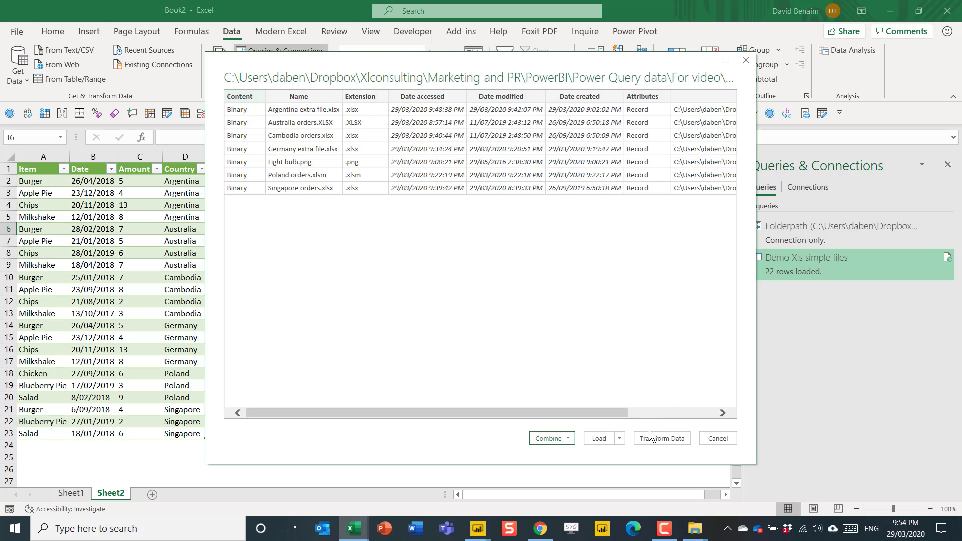
left_click(654, 438)
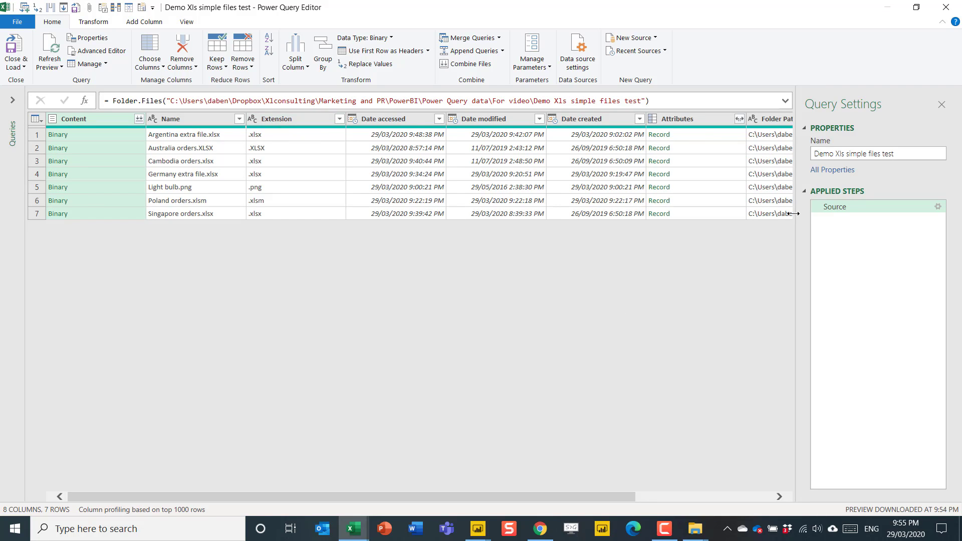
- Display the Folderpath parameter in the query list, load the queries into the workbook and hide Queries & Connections
left_click(13, 102)
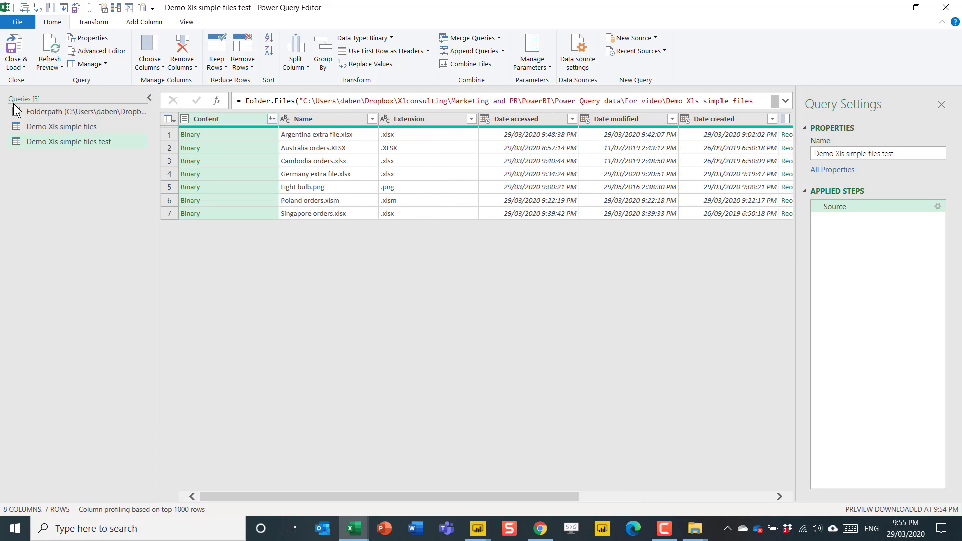
left_click(65, 126)
left_click(89, 110)
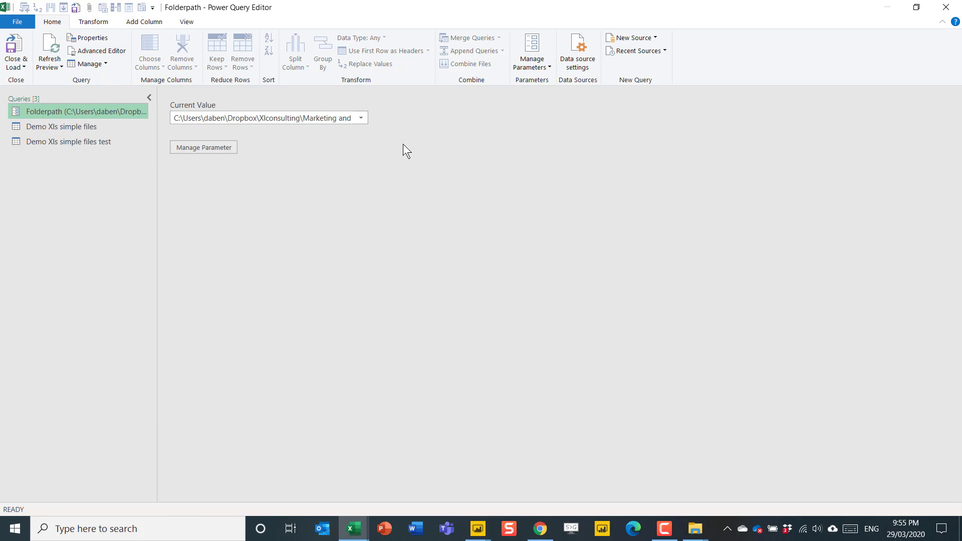
left_click(22, 44)
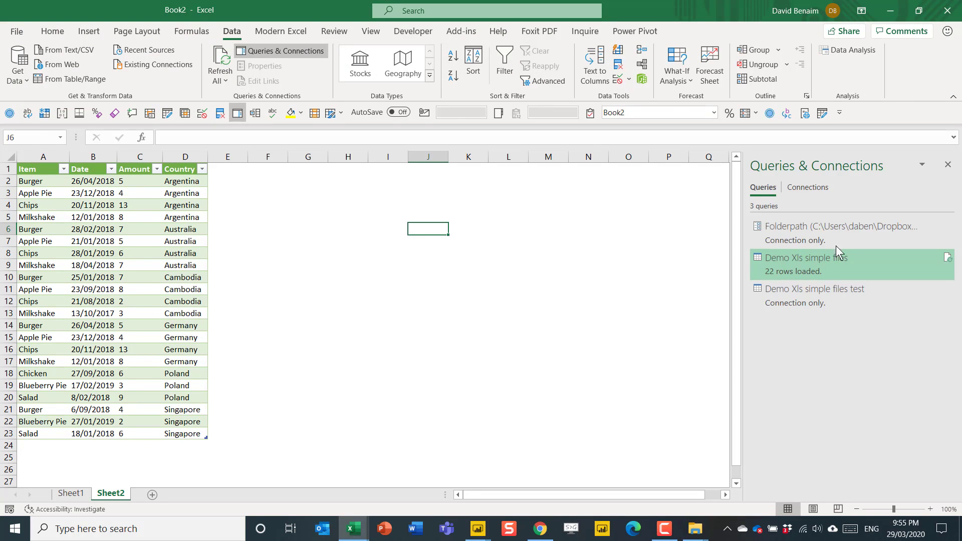
left_click(947, 164)
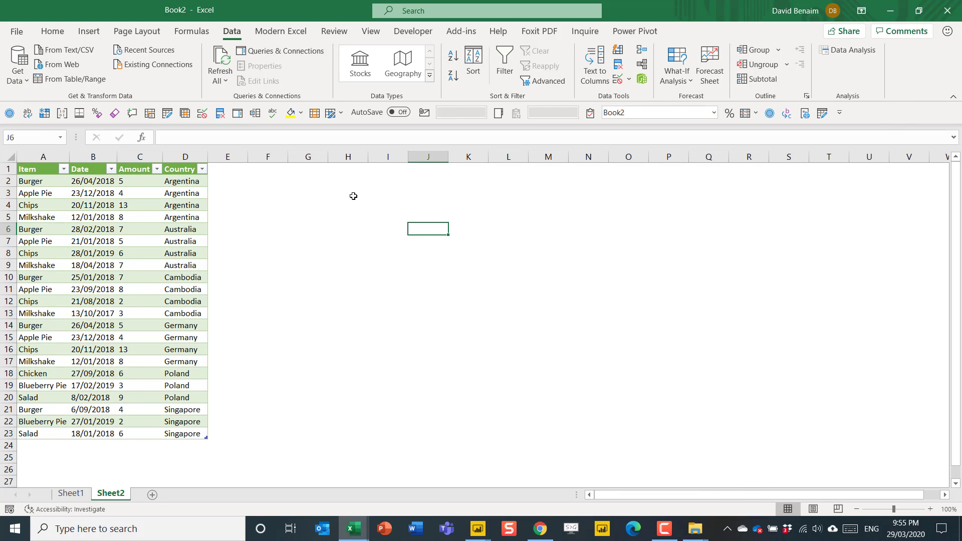
- Check the folder path in cell K6 beside the Filepath label and name that cell Filepath
left_click(385, 196)
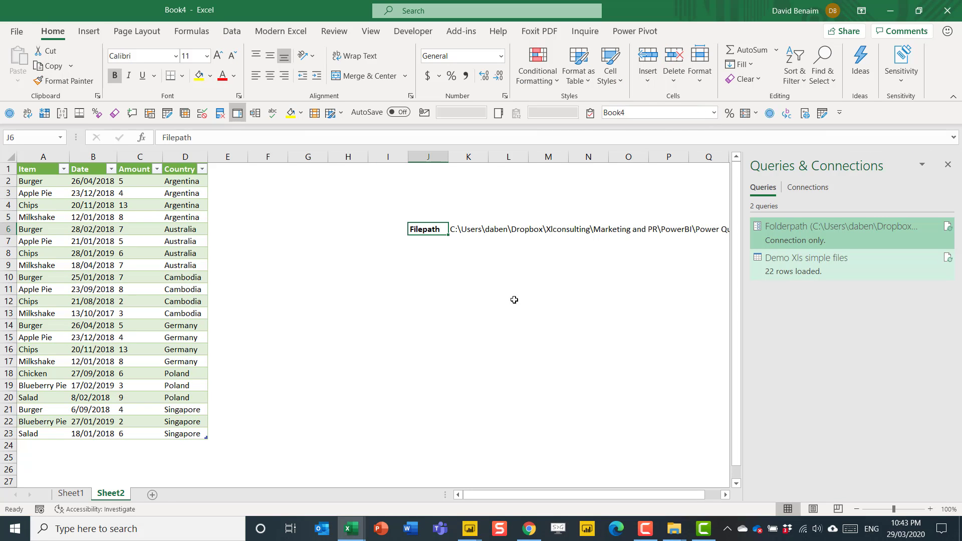
left_click(455, 228)
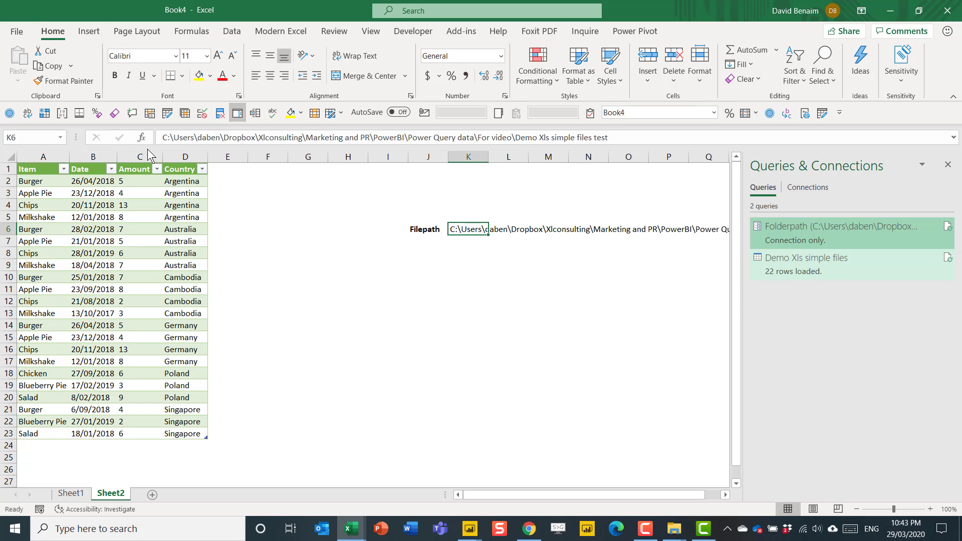
left_click_drag(164, 137, 631, 137)
key("Escape")
left_click(434, 230)
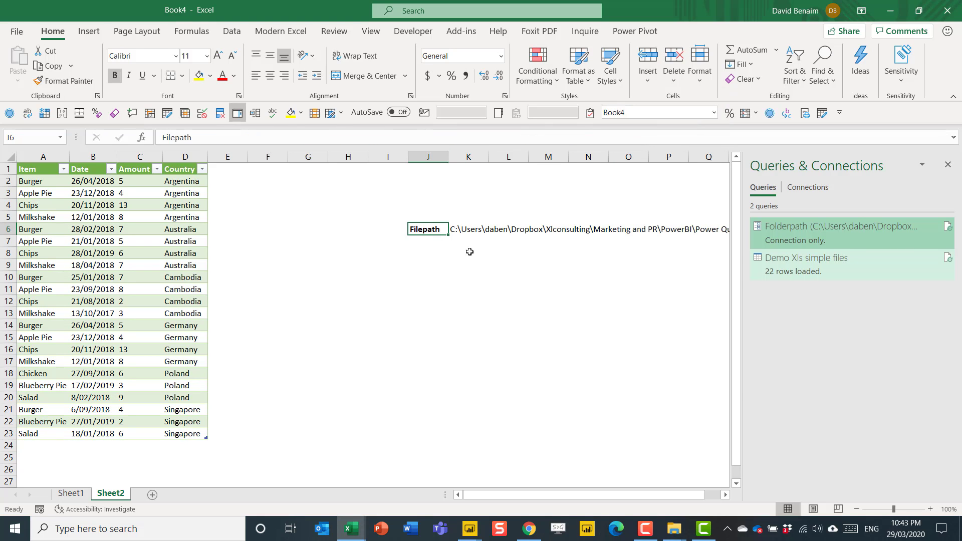
left_click(464, 225)
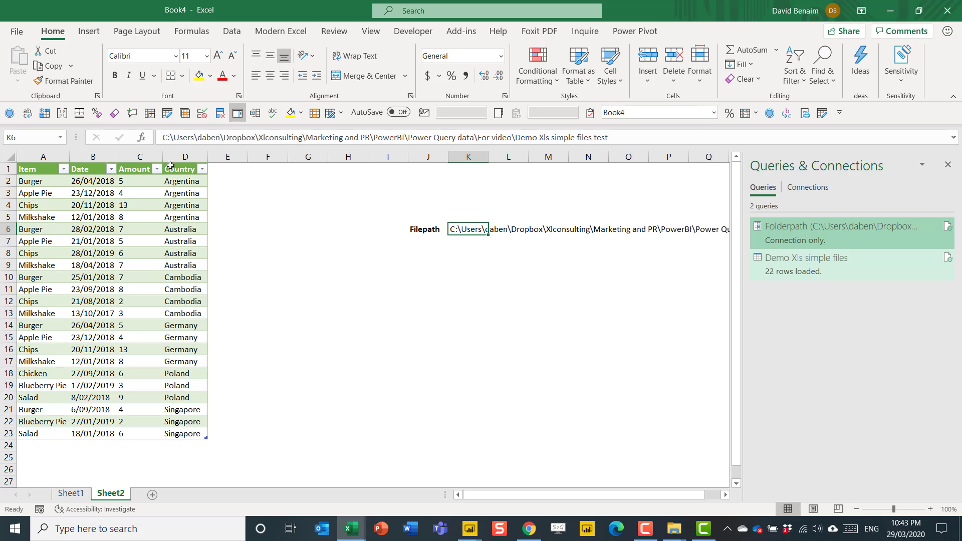
left_click(40, 139)
type("Filepath")
key("Return")
- Create a Power Query from the Filepath named cell and remove its Changed Type and Promoted Headers steps
left_click(226, 33)
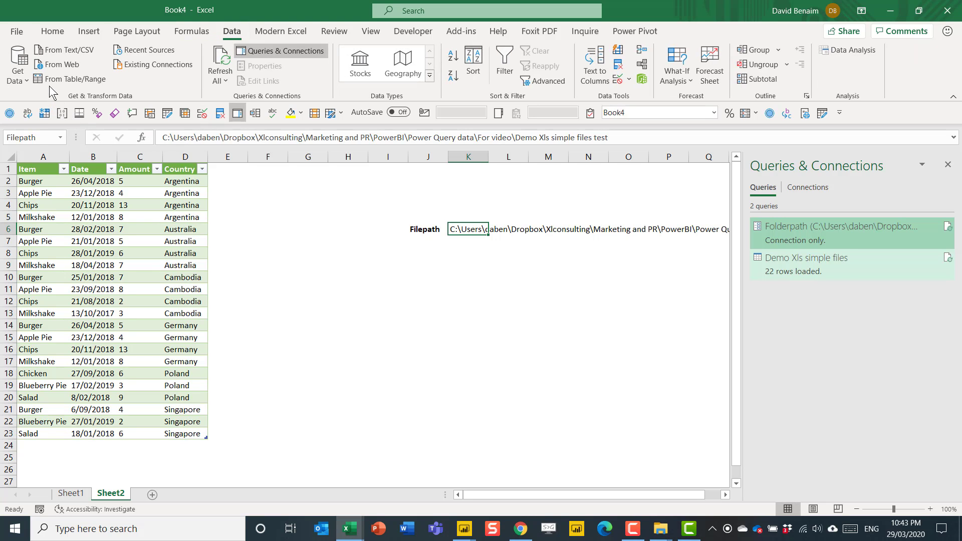
left_click(103, 77)
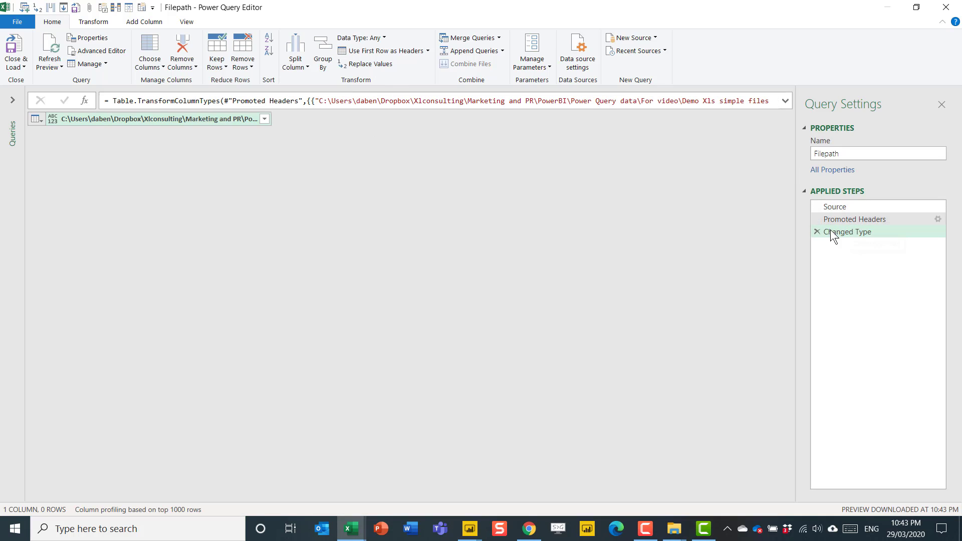
left_click(816, 232)
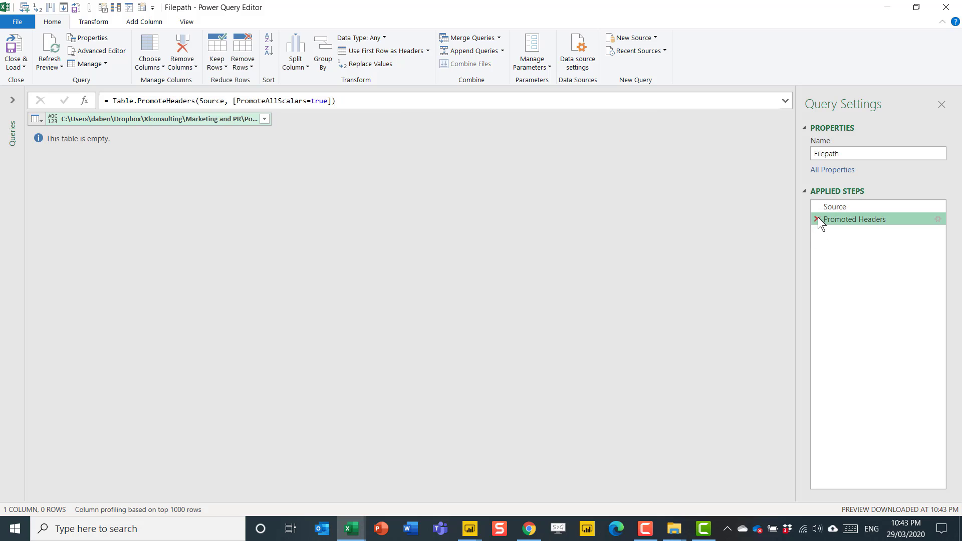
left_click(818, 219)
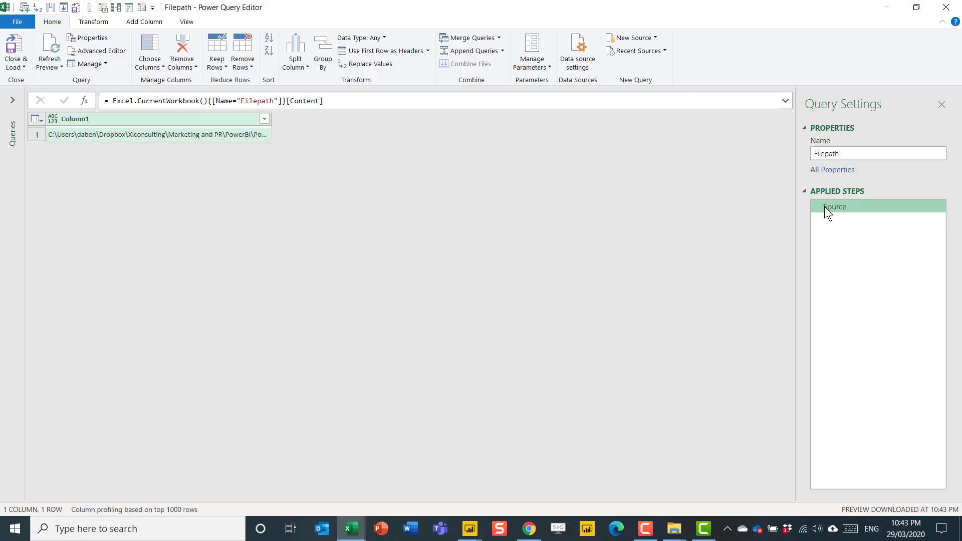
- Drill down into the path value so the Filepath query returns the folder path as plain text
right_click(159, 135)
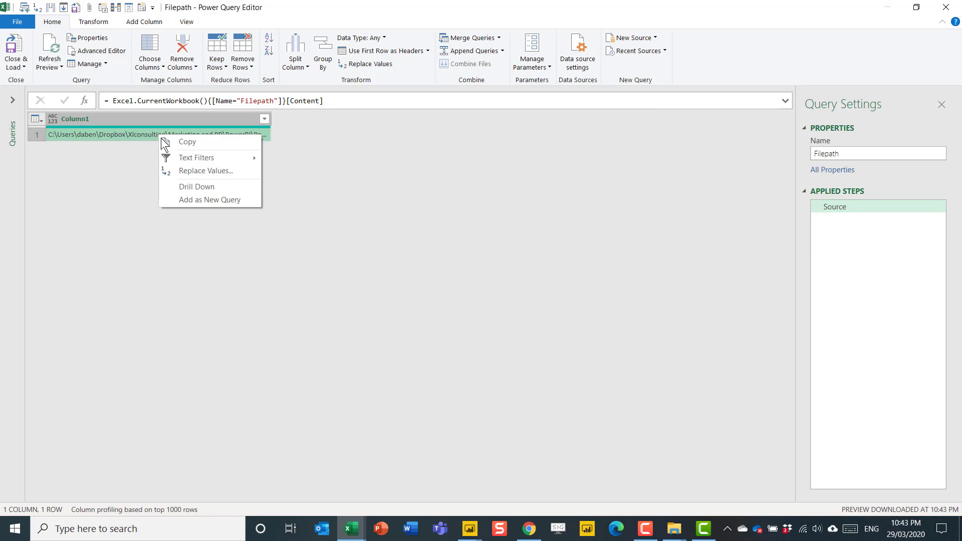
left_click(216, 186)
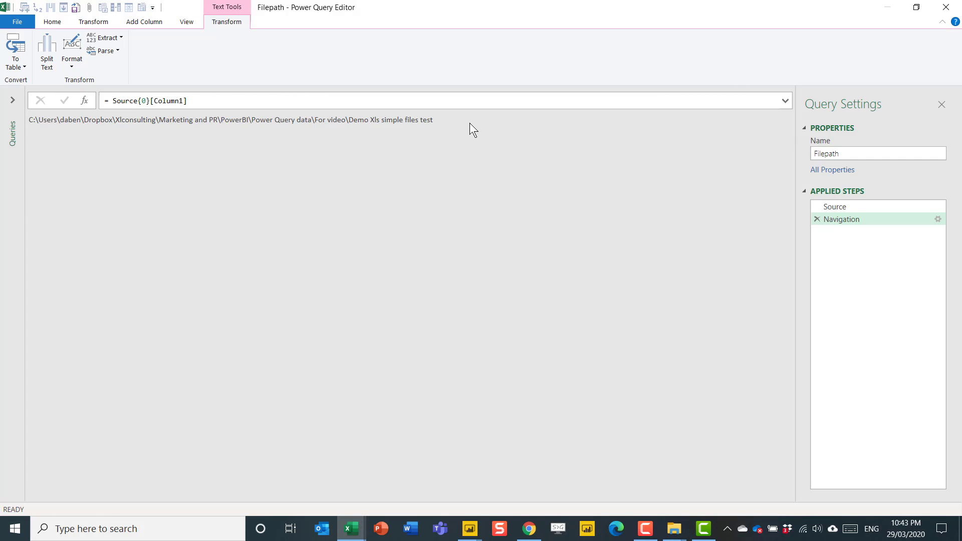
left_click_drag(471, 124, 27, 121)
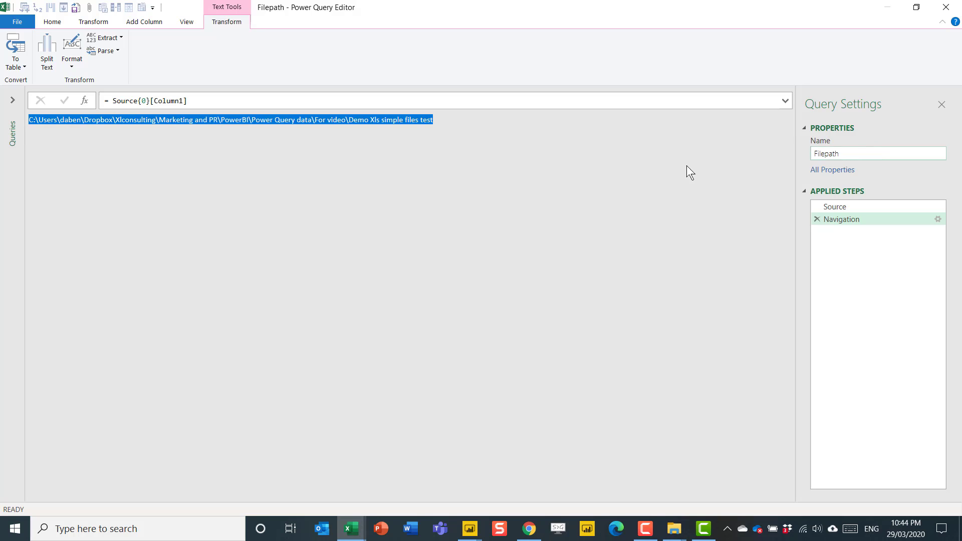
- Replace Folderpath with Filepath in the Source step of the Demo Xls simple files query, making it Folder.Files(Filepath)
left_click(12, 99)
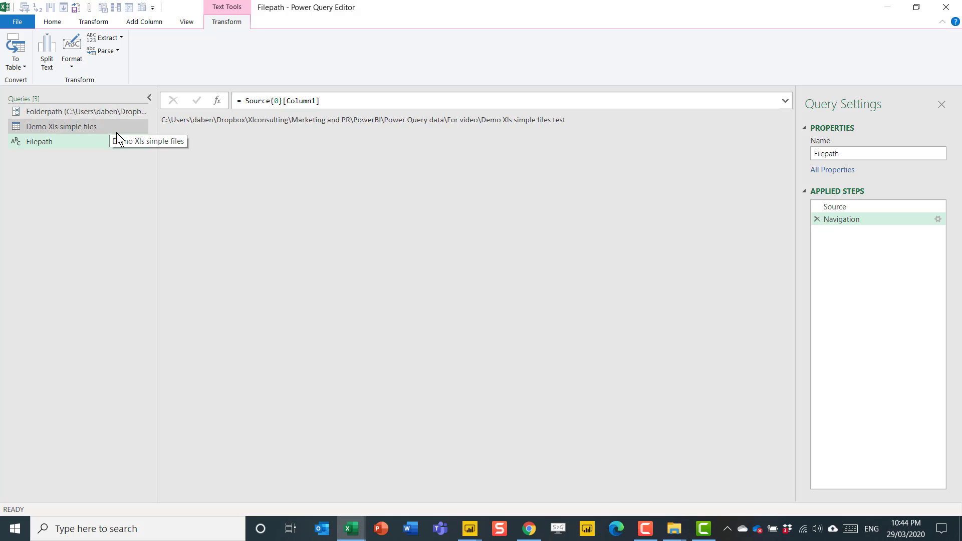
left_click(89, 128)
left_click(871, 207)
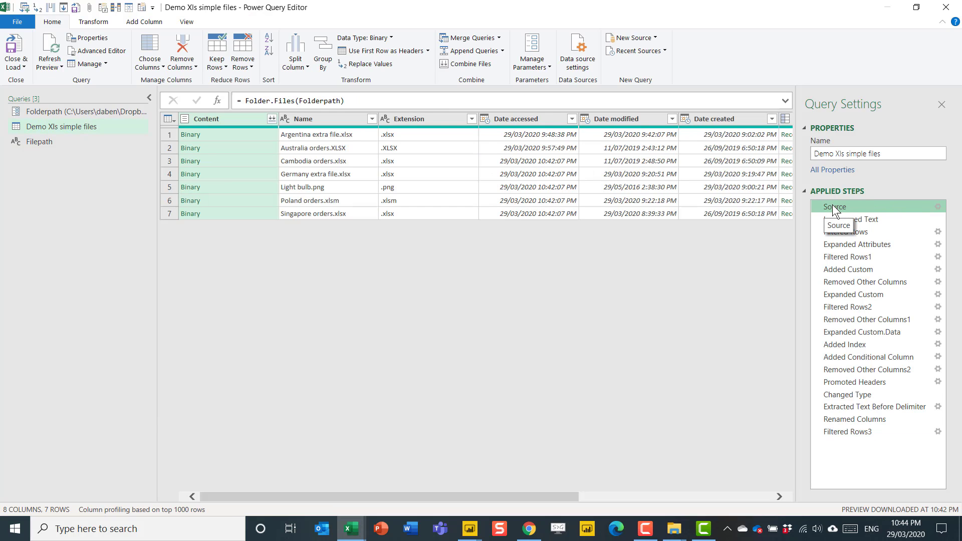
double_click(307, 103)
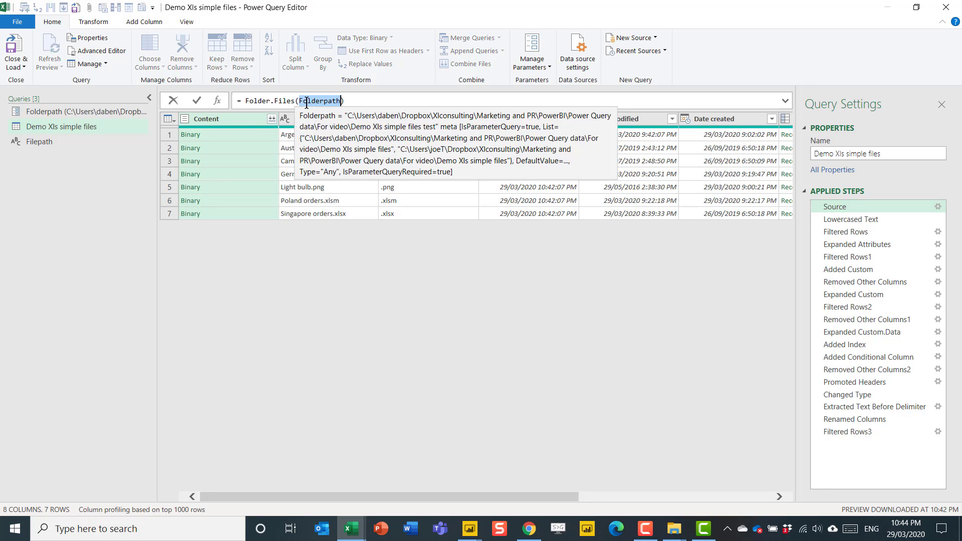
type("Filep")
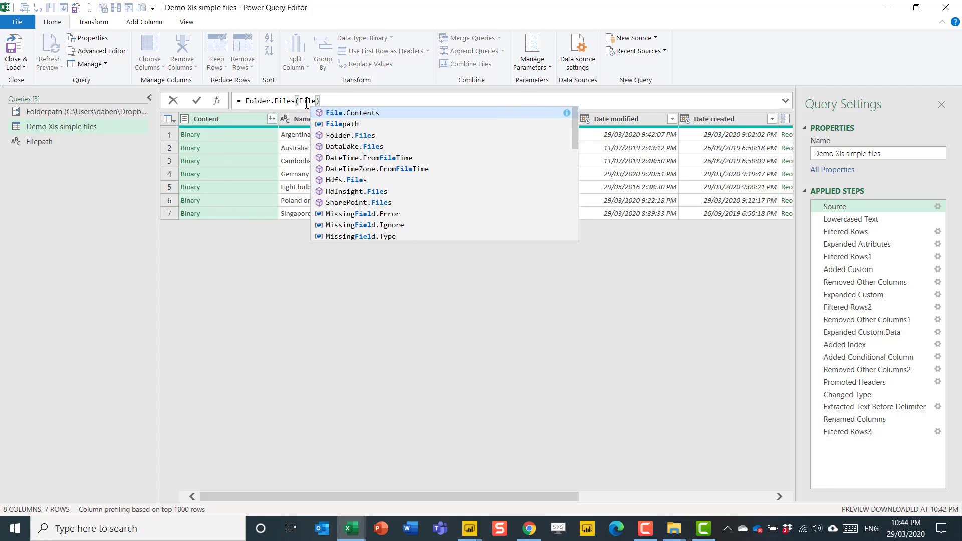
type("a")
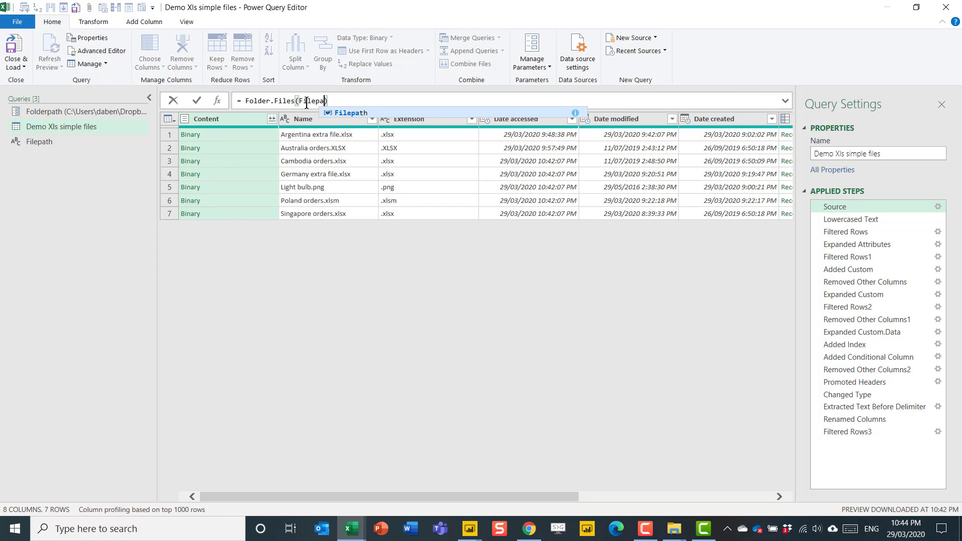
type("th")
left_click(350, 99)
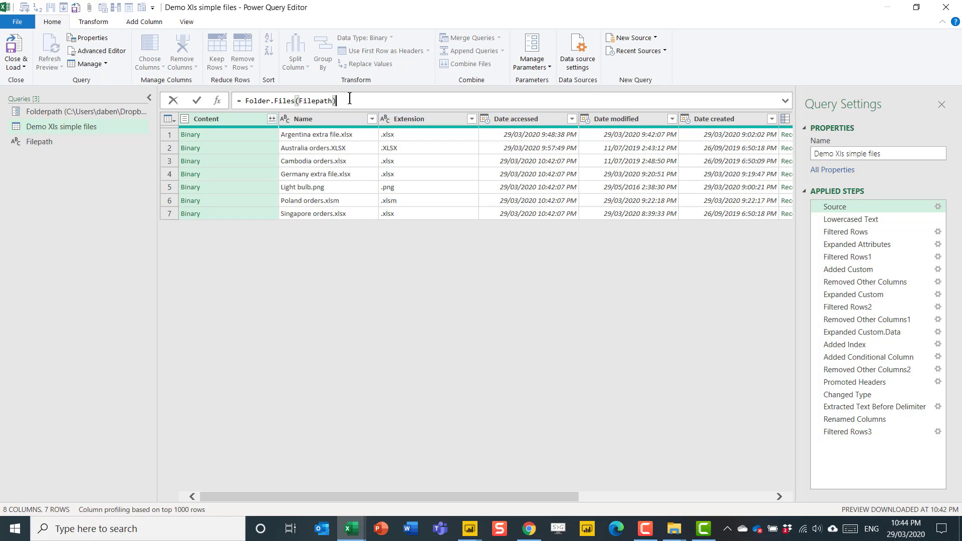
key("Return")
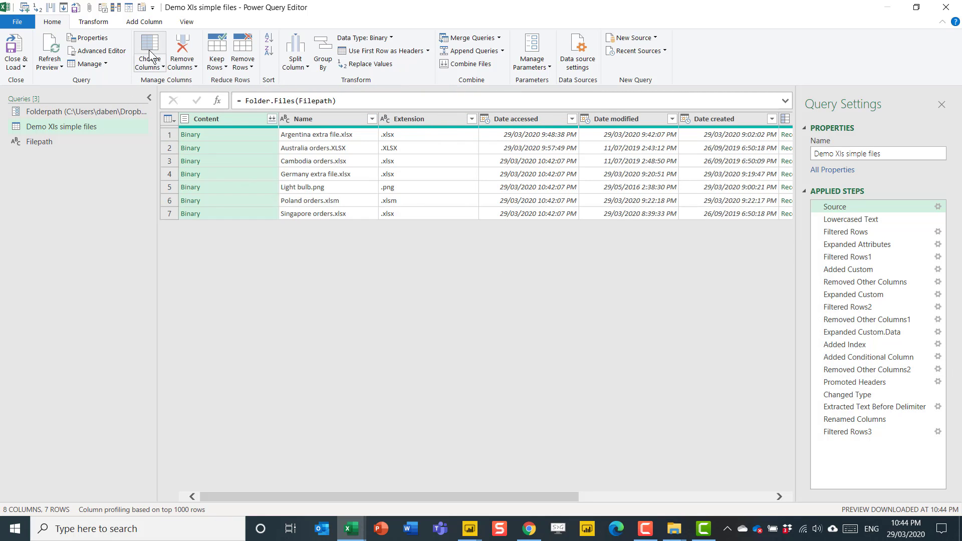
- Toggle the formula bar's display off and on, and load the updated queries into the workbook
left_click(184, 22)
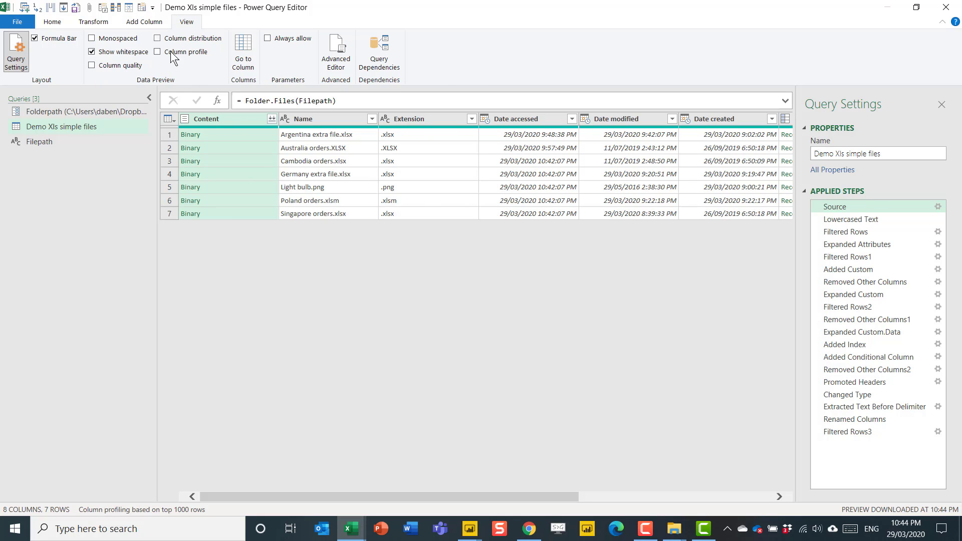
left_click(46, 39)
left_click(46, 39)
left_click(51, 22)
left_click(19, 50)
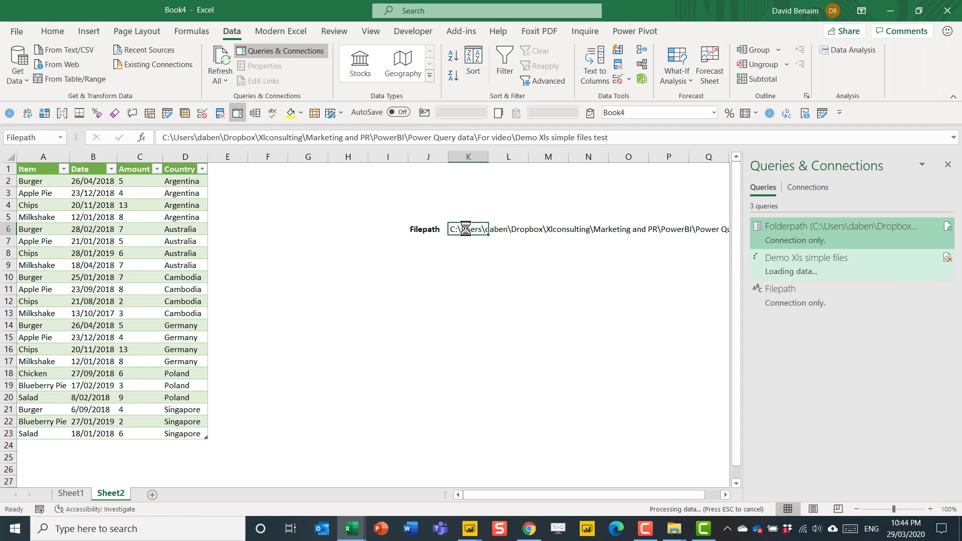
- Switch to File Explorer, rename the Demo Xls simple files test folder as Demo Xls simple files demo, and open it
key("alt+Tab")
key("alt+Tab")
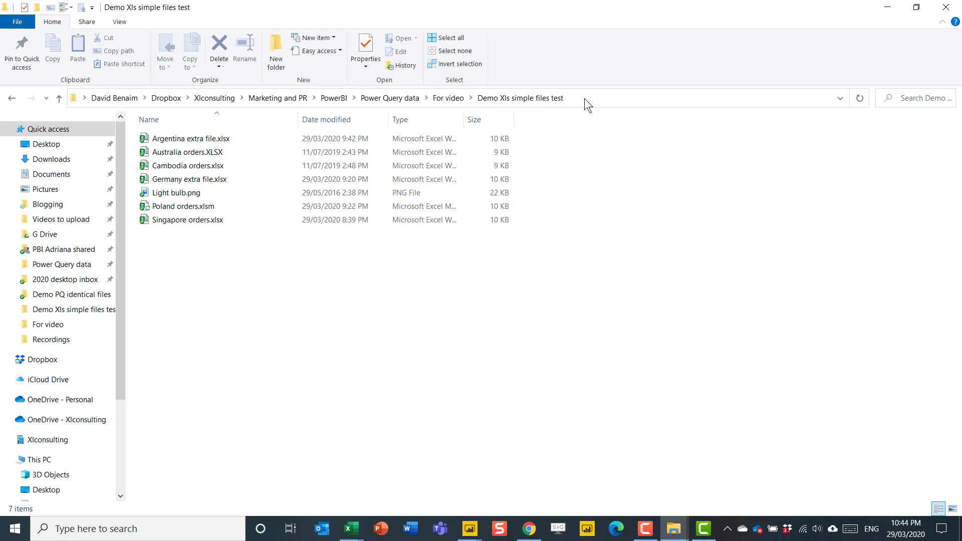
left_click(448, 98)
left_click(219, 151)
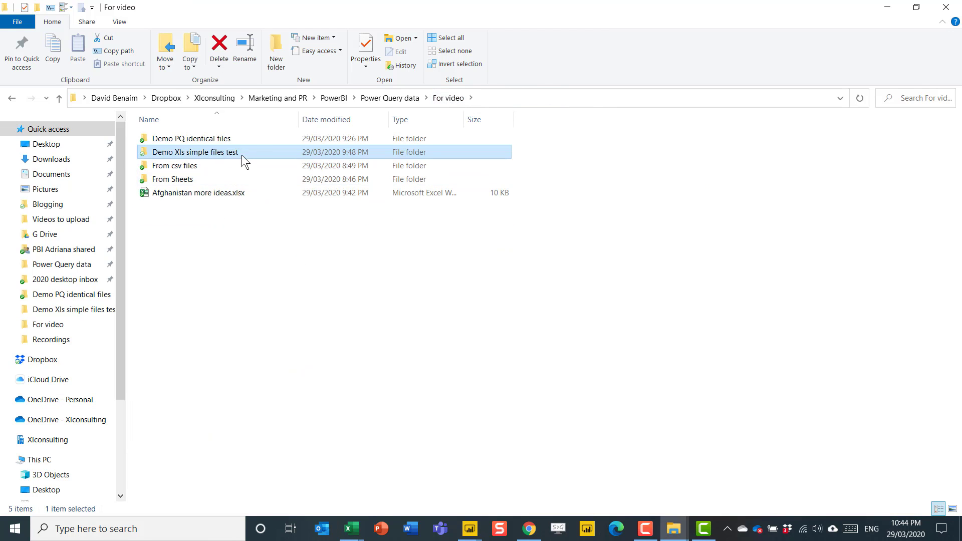
key("End")
key("ctrl+shift+Left")
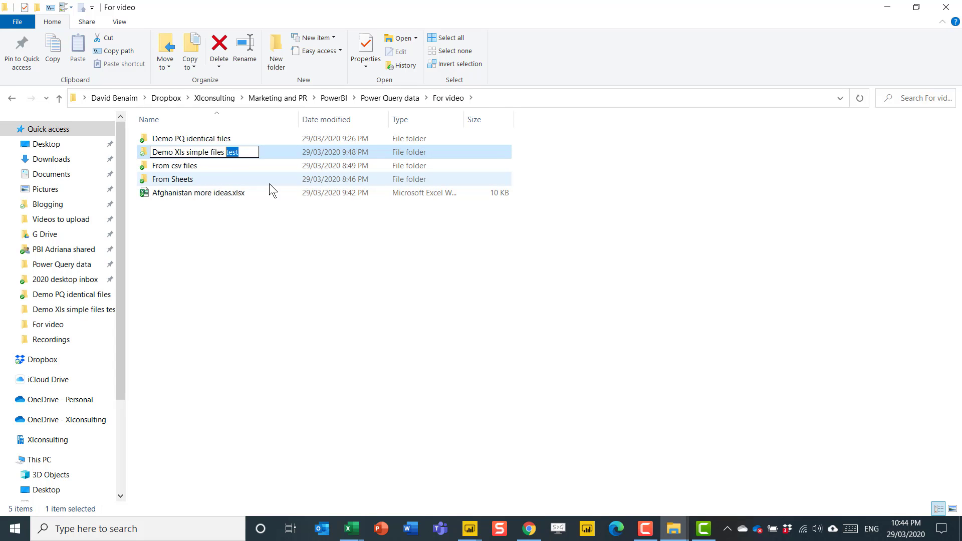
type("demo")
key("Return")
key("Return")
- Copy the renamed folder's address and switch back to the Excel workbook
left_click(621, 98)
right_click(621, 98)
left_click(651, 131)
key("alt+Tab")
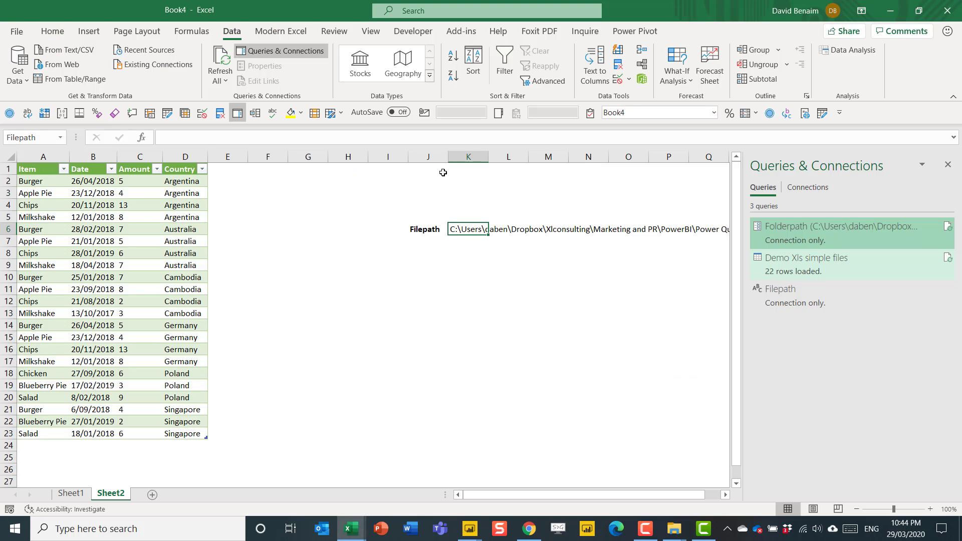
- Point the Filepath cell K6 to the Demo Xls simple files demo folder with the copied path and refresh all queries
left_click(223, 57)
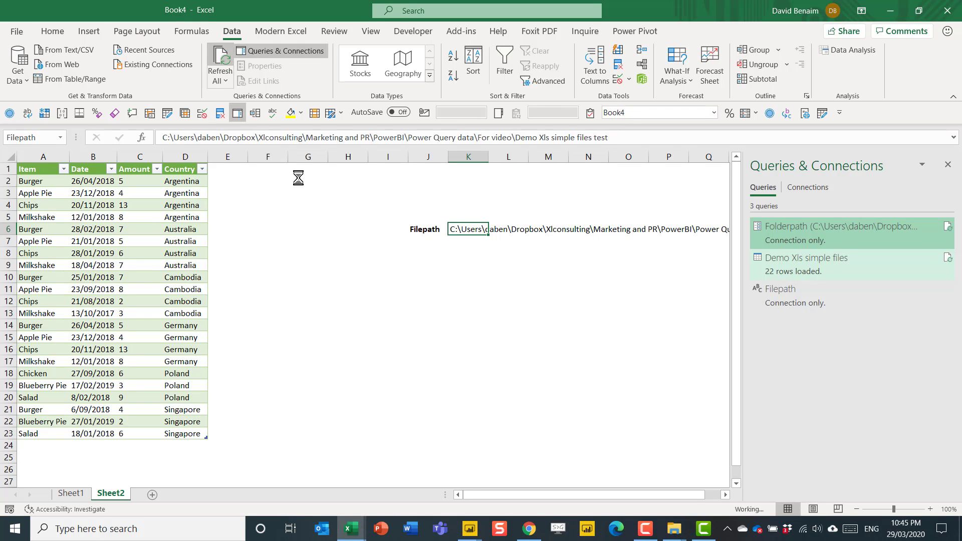
left_click(496, 309)
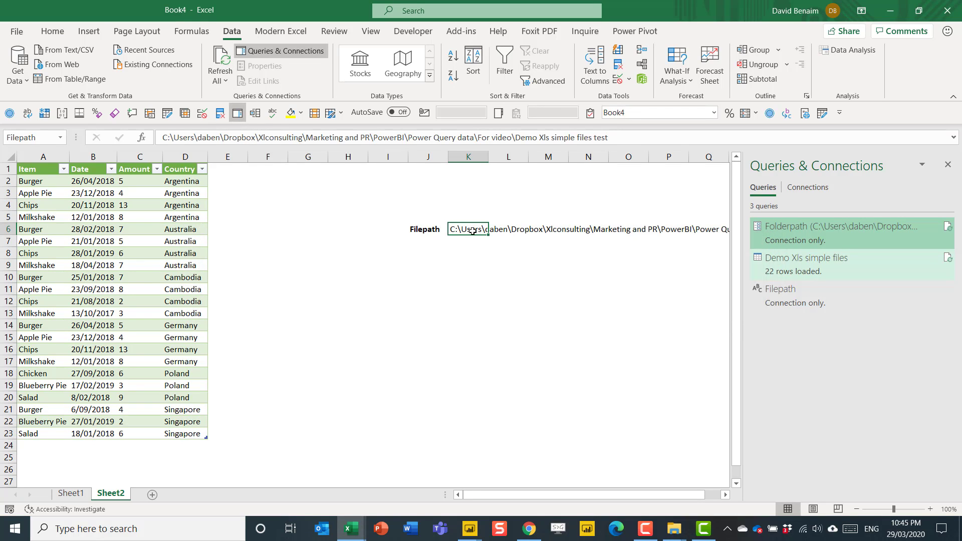
left_click(628, 137)
left_click_drag(627, 138, 2, 158)
key("ctrl+v")
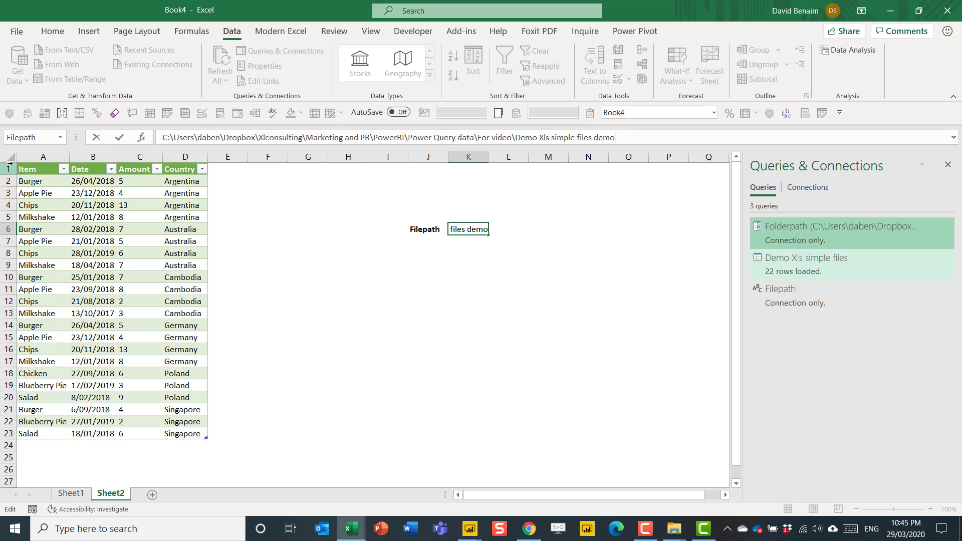
key("Return")
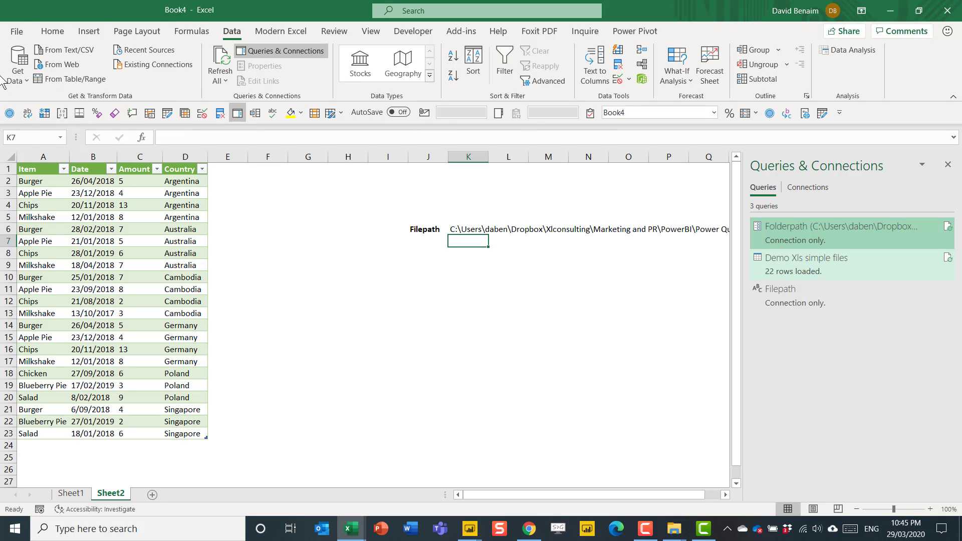
left_click(220, 63)
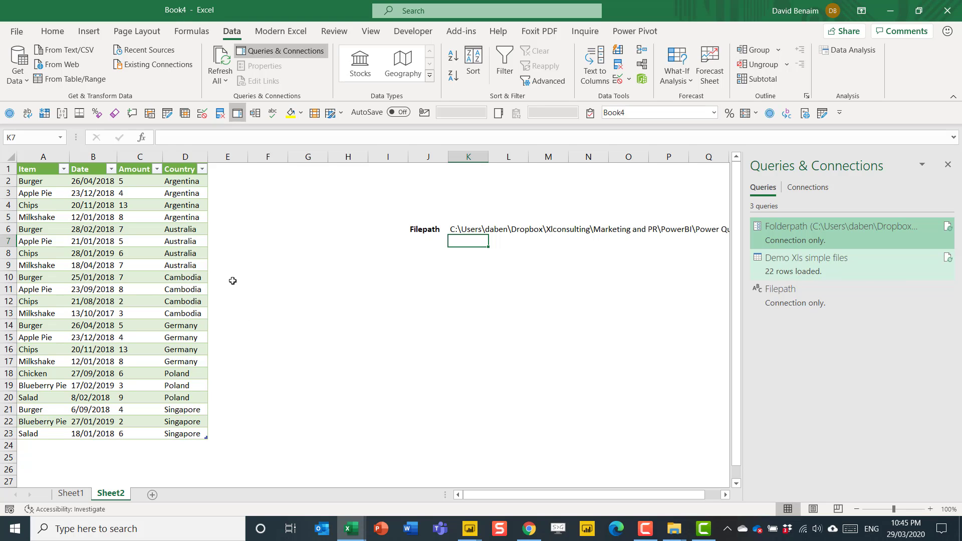
left_click(195, 229)
left_click(256, 267)
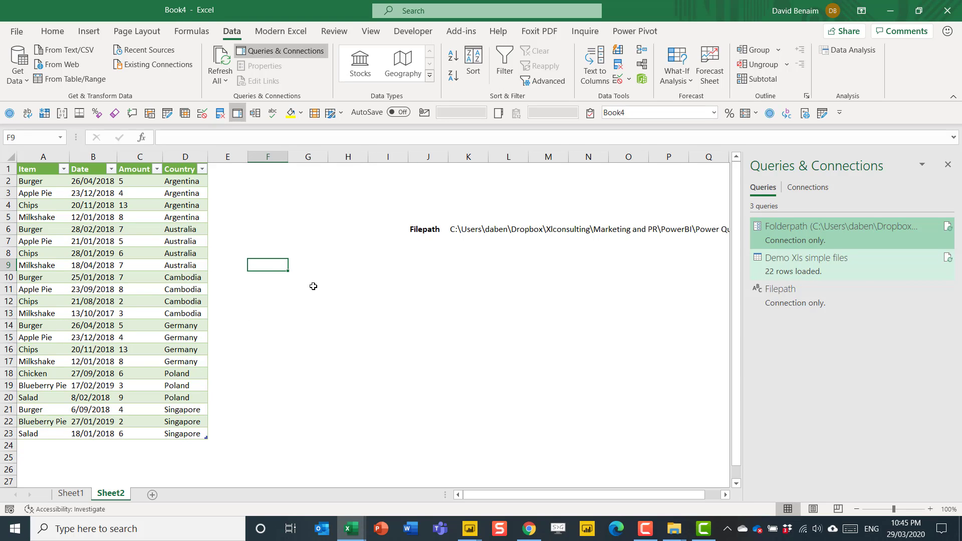
- In File Explorer, move Singapore orders.xlsx from Demo Xls simple files demo to the For video folder, and return to the Excel workbook
left_click(173, 221)
key("alt+Tab")
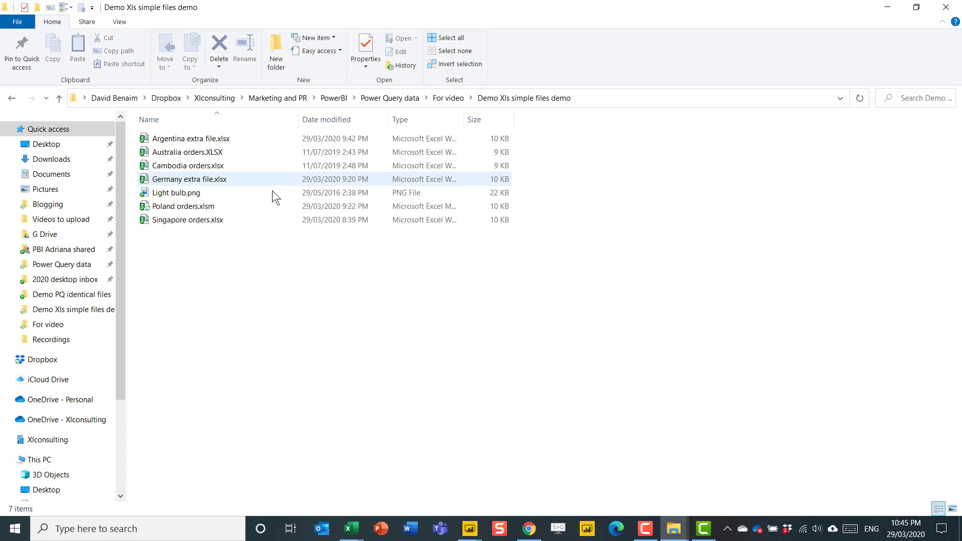
left_click(251, 217)
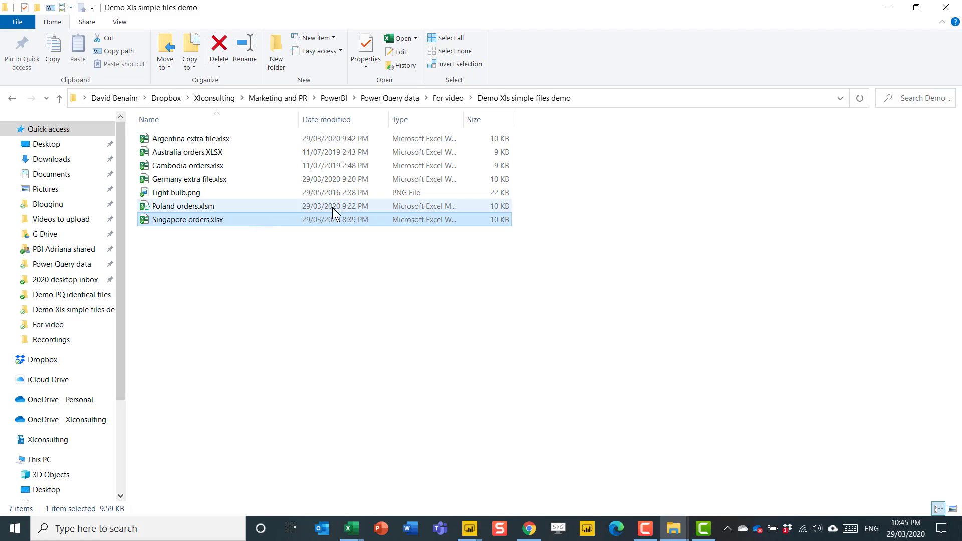
left_click(450, 98)
key("alt+Tab")
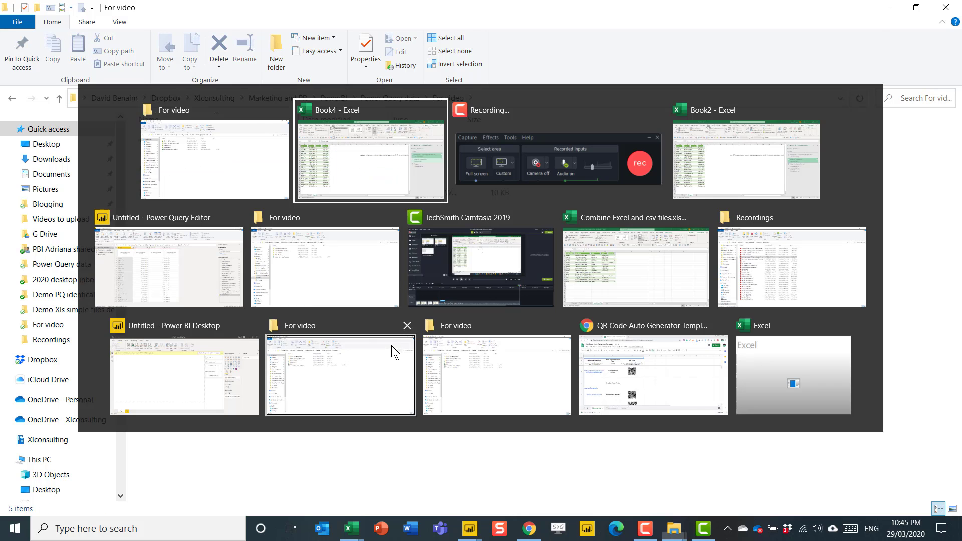
key("Escape")
key("ctrl+v")
key("alt+Tab")
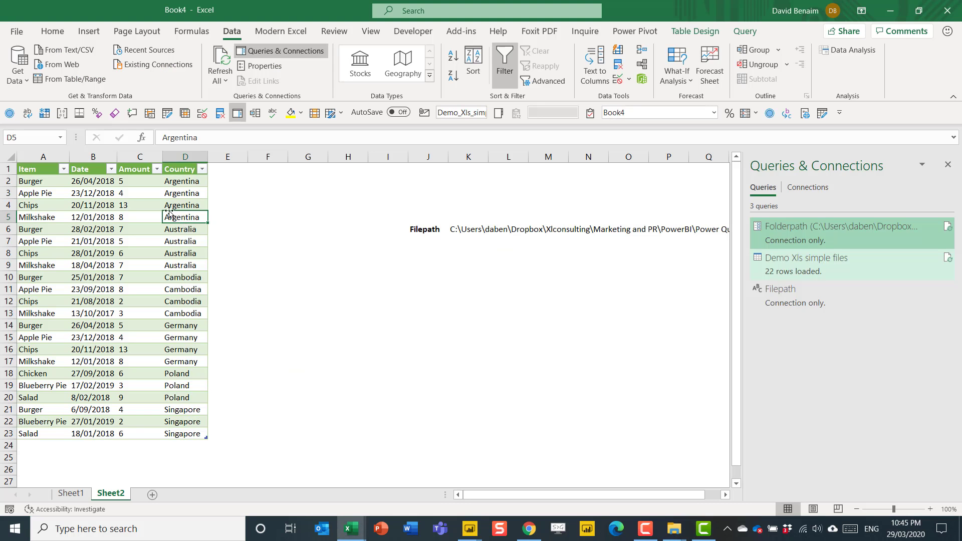
- Refresh all queries and check the last rows of the combined orders table
left_click(221, 80)
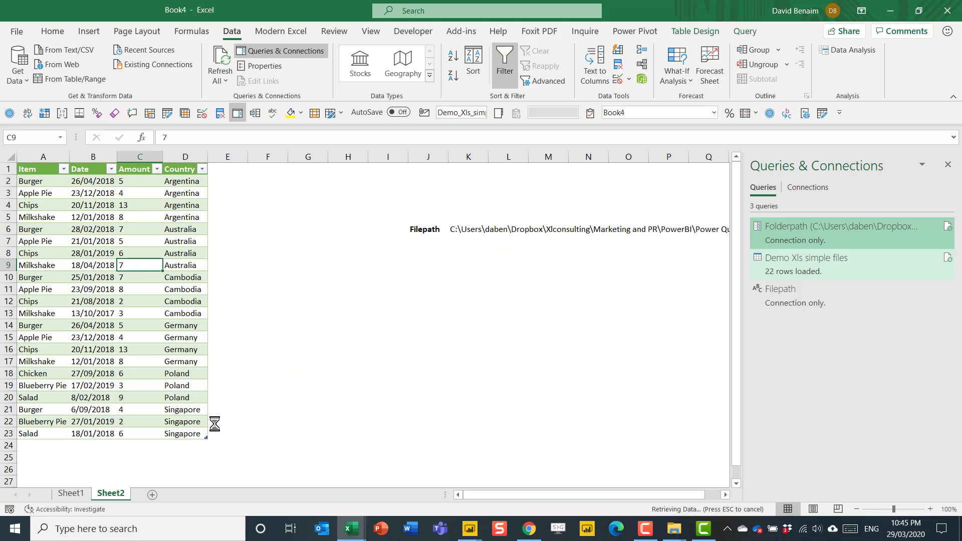
left_click(175, 400)
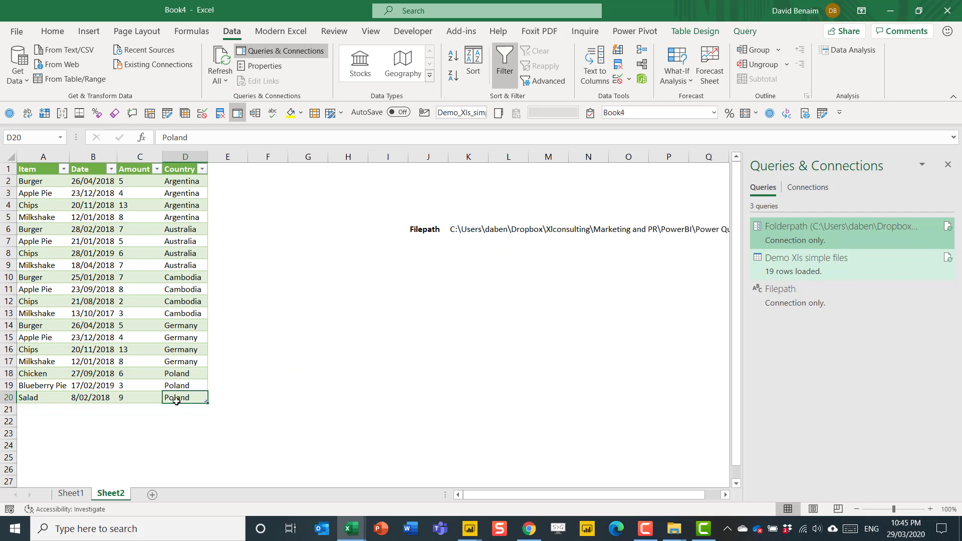
left_click(182, 420)
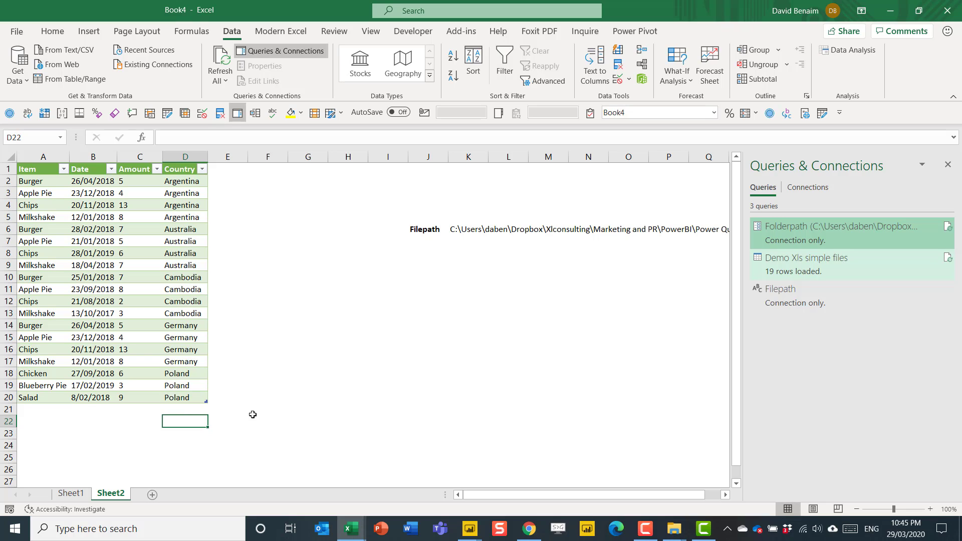
left_click(428, 255)
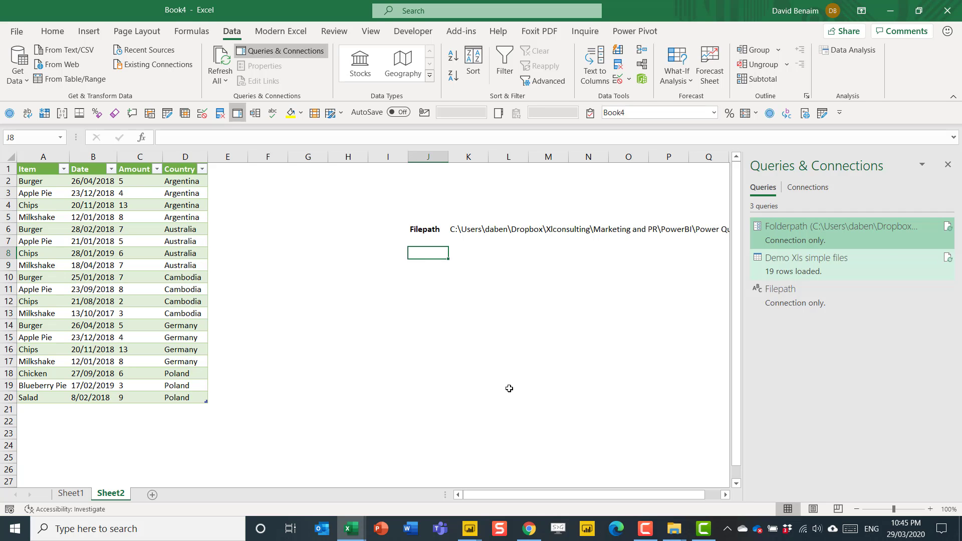
- Switch to the Power Query Editor and open the Added Custom step of the Demo Xls simple files query for editing
key("alt+Tab")
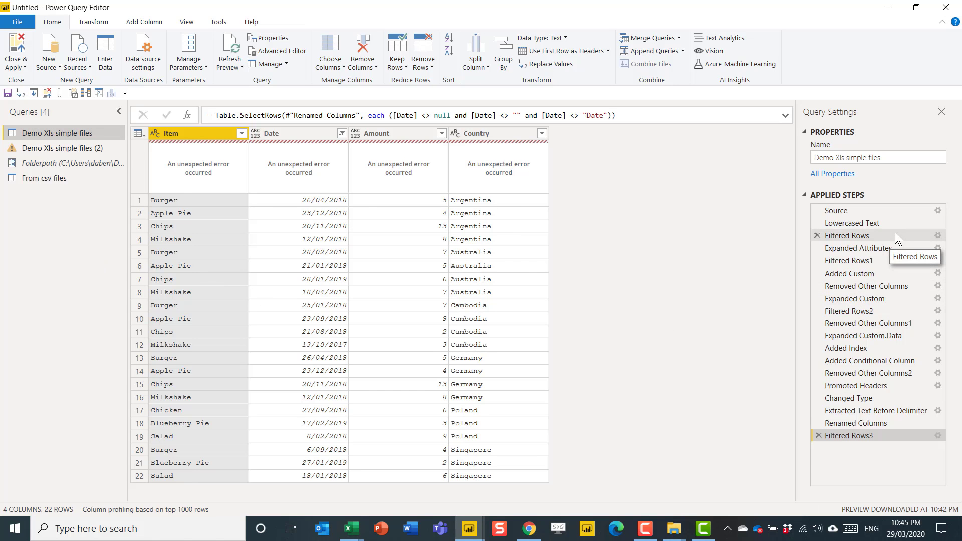
left_click(895, 233)
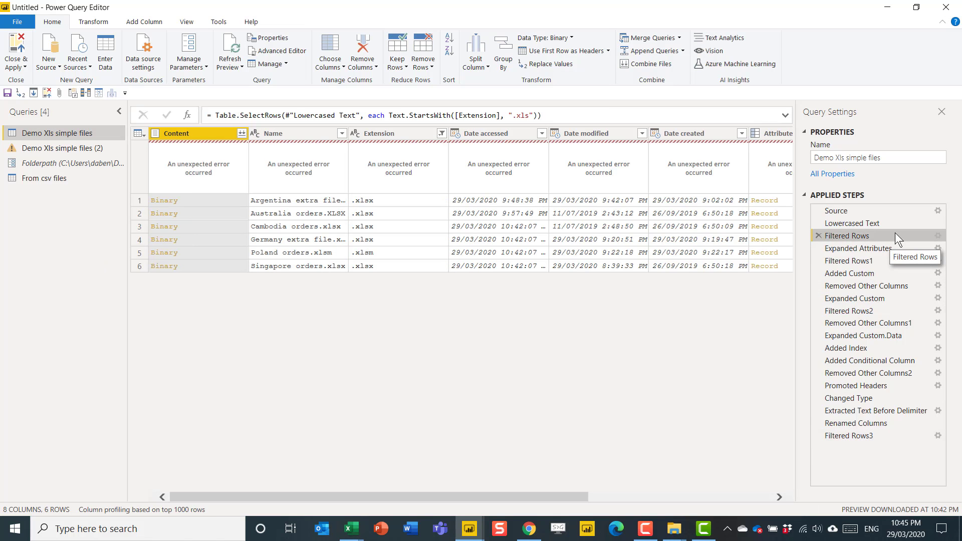
left_click(884, 275)
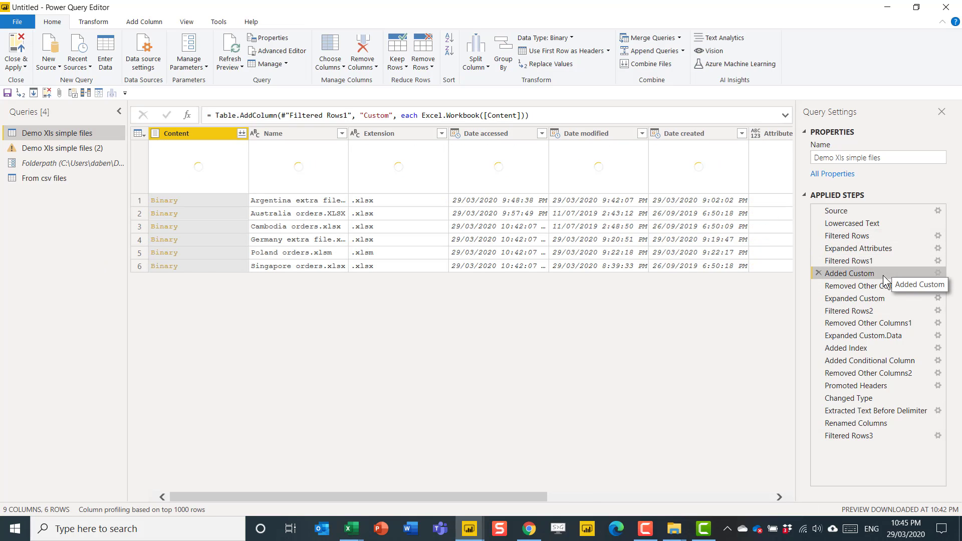
left_click(939, 274)
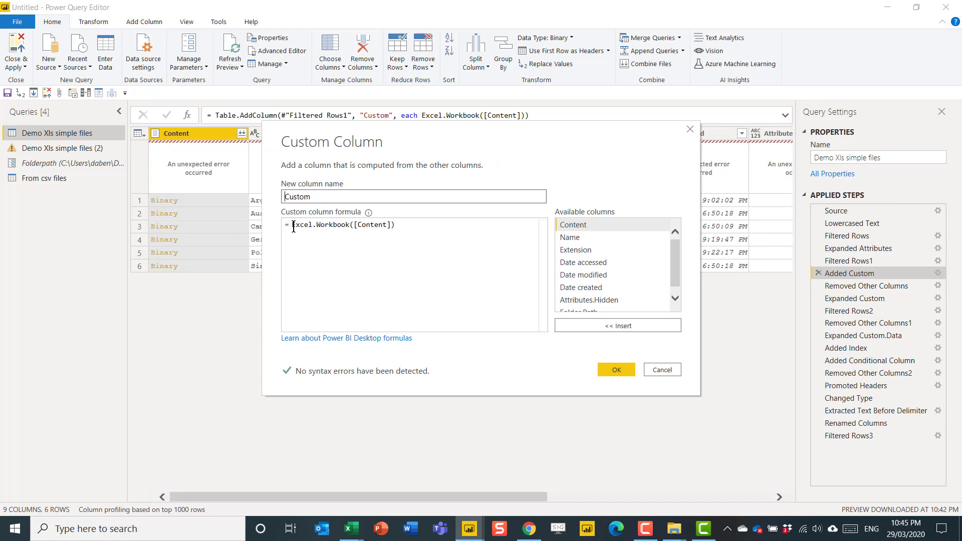
- Replace the Excel.Workbook custom column formula with Csv.Document([Content])
left_click_drag(293, 225, 424, 225)
type("C")
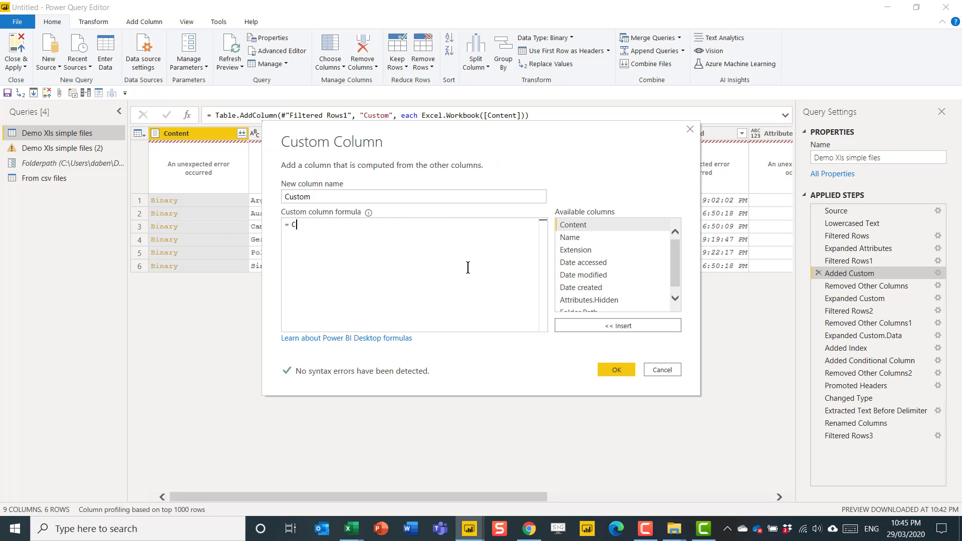
type("sv")
key("Tab")
type("([C")
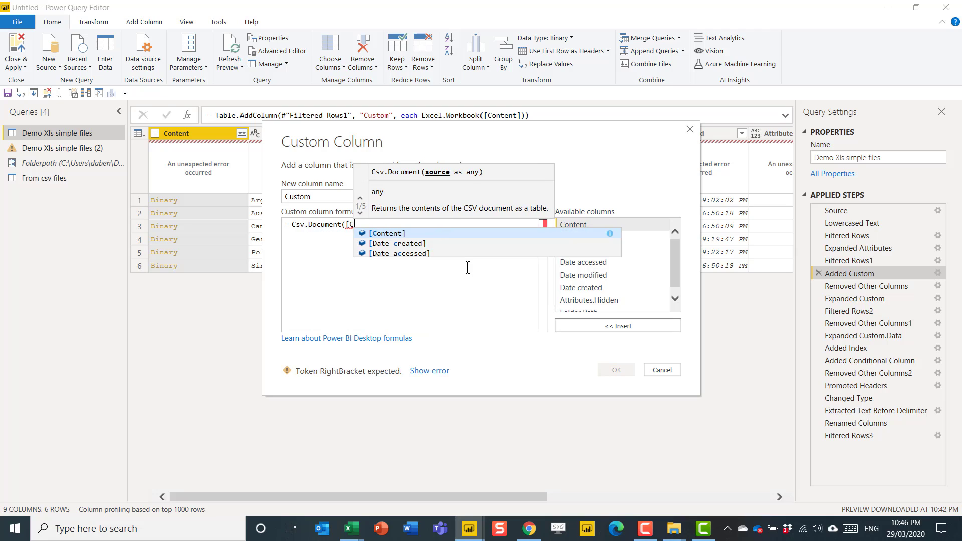
key("Tab")
type(")")
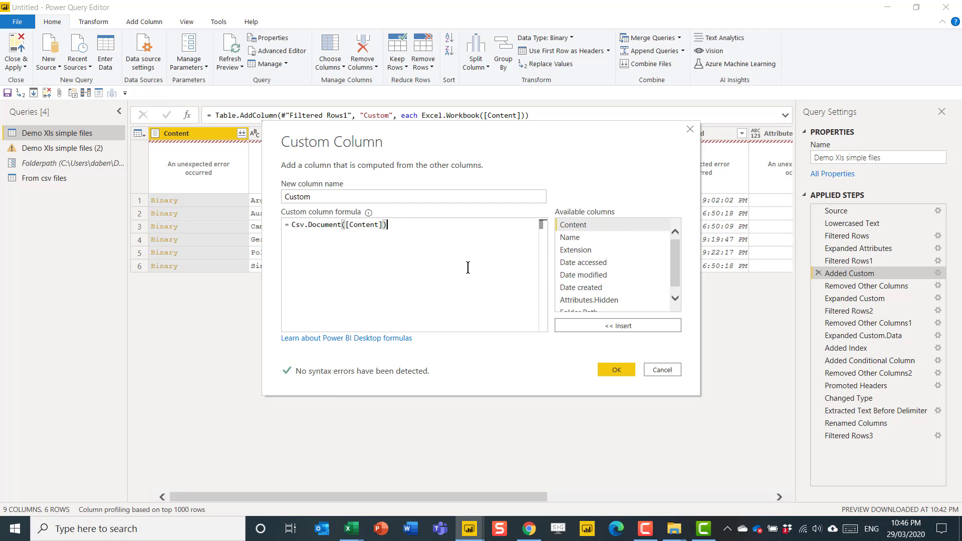
- Change the custom column formula to Pdf.Tables([Content])
key("ctrl+shift+Left")
key("ctrl+shift+Left")
key("ctrl+shift+Left")
key("ctrl+shift+Left")
key("ctrl+shift+Left")
key("ctrl+shift+Left")
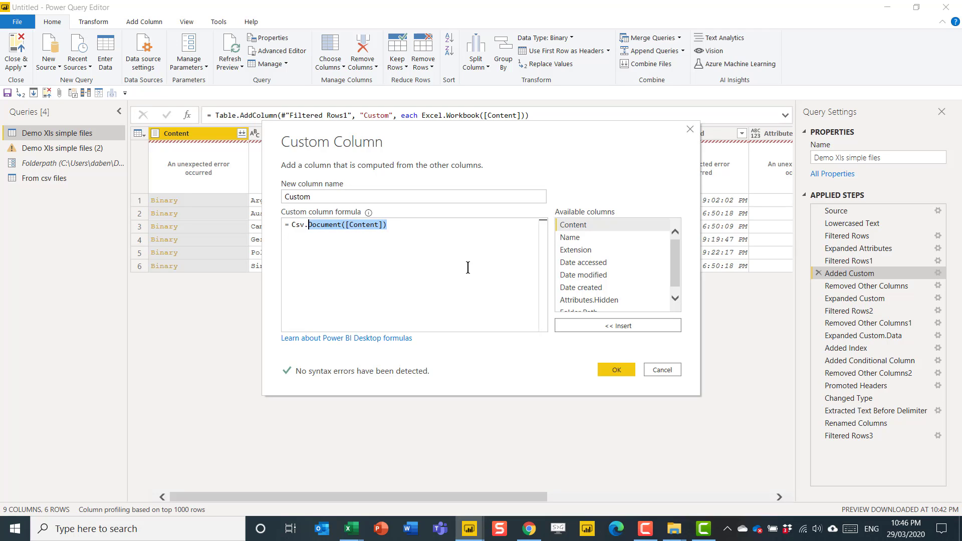
type("pdf")
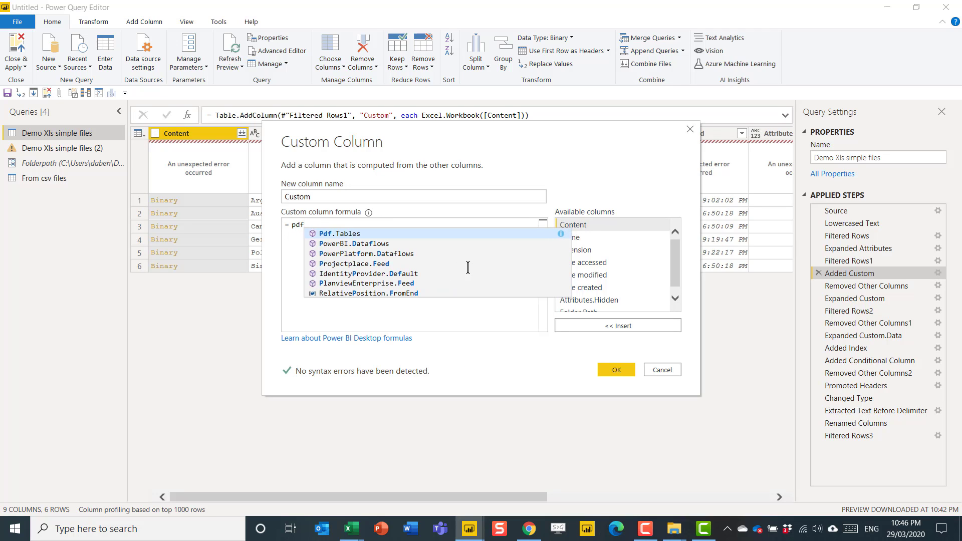
key("Tab")
type("([")
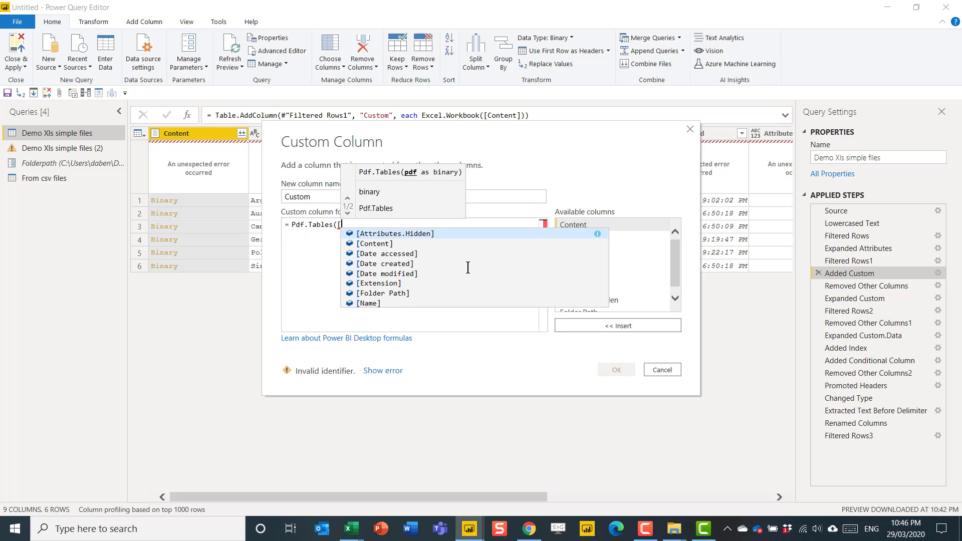
key("Down")
key("Tab")
type(")")
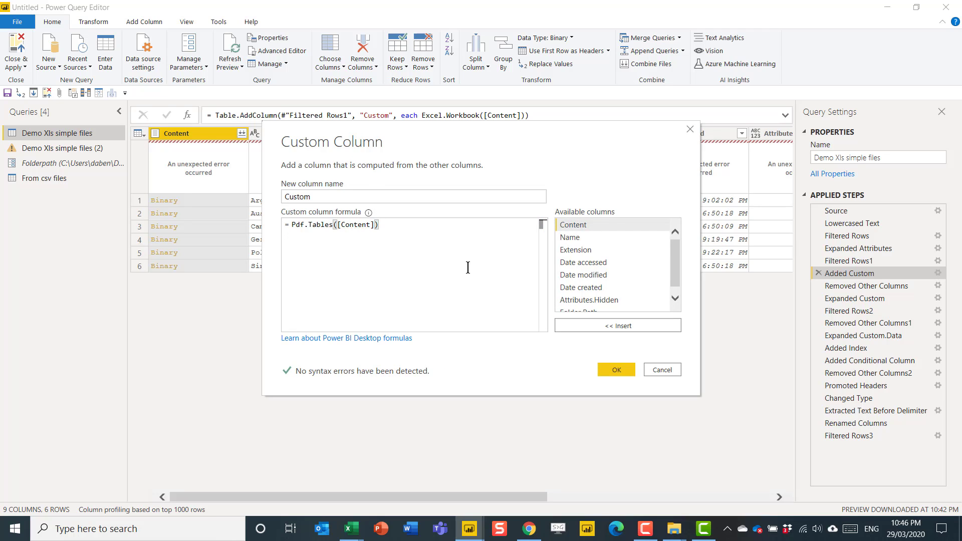
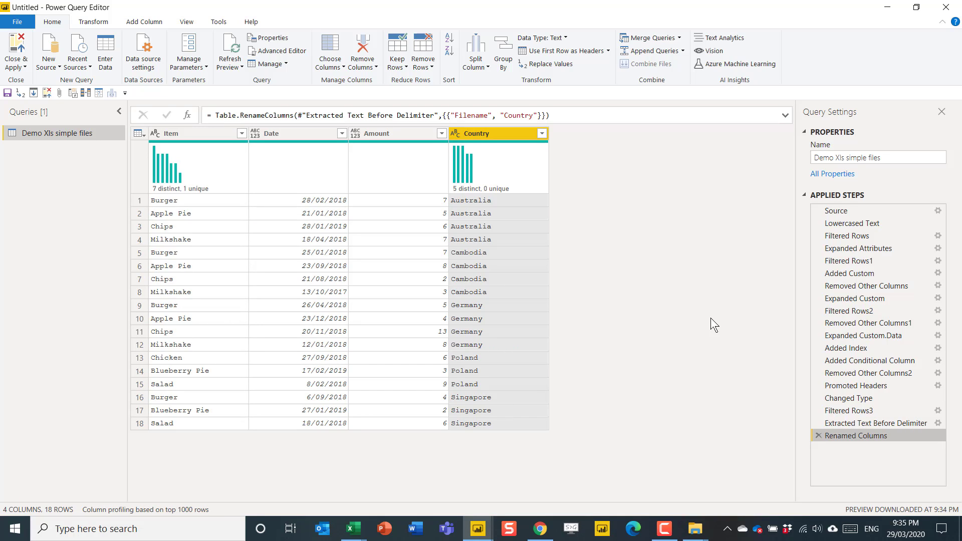
- Duplicate the Demo Xls simple files query and delete the Expanded Attributes and Filtered Rows1 steps from the copy
right_click(56, 133)
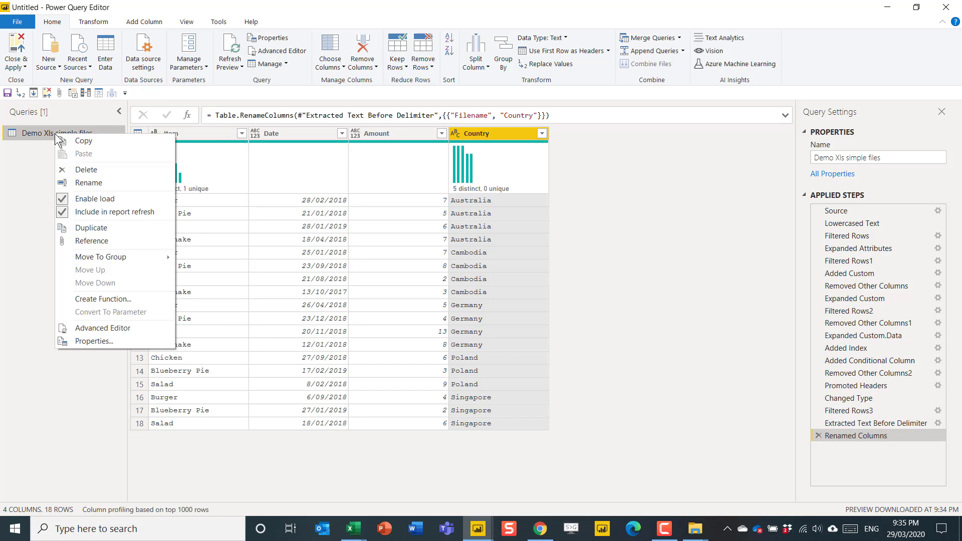
left_click(121, 227)
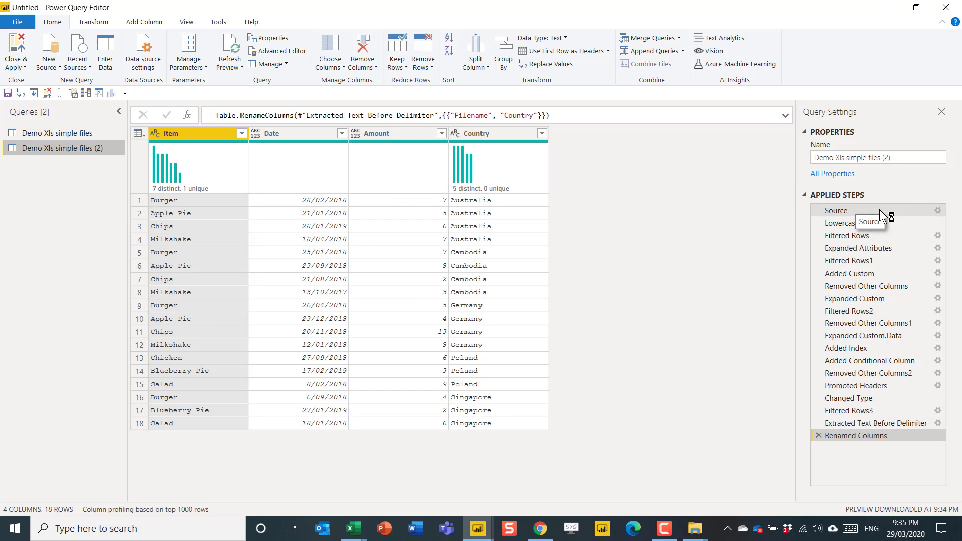
left_click(855, 248)
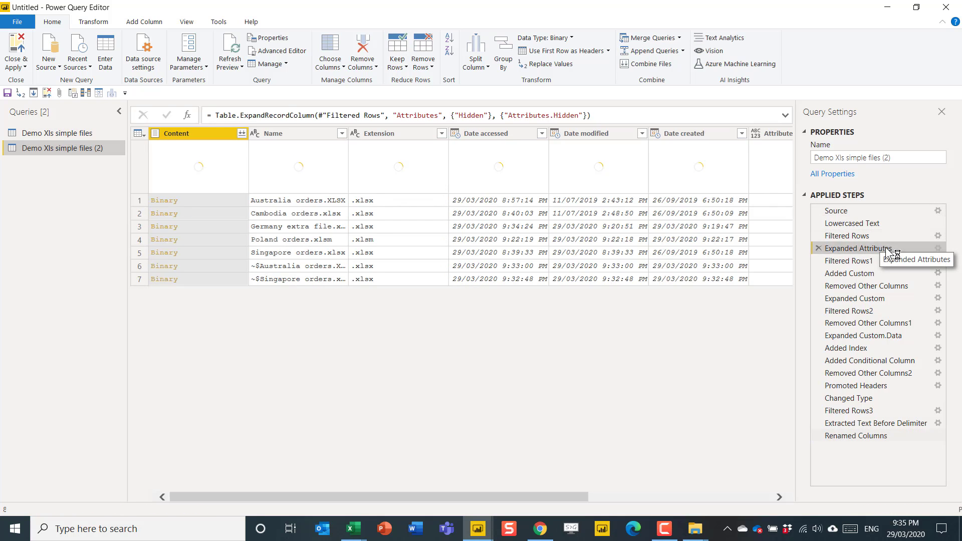
left_click(818, 248)
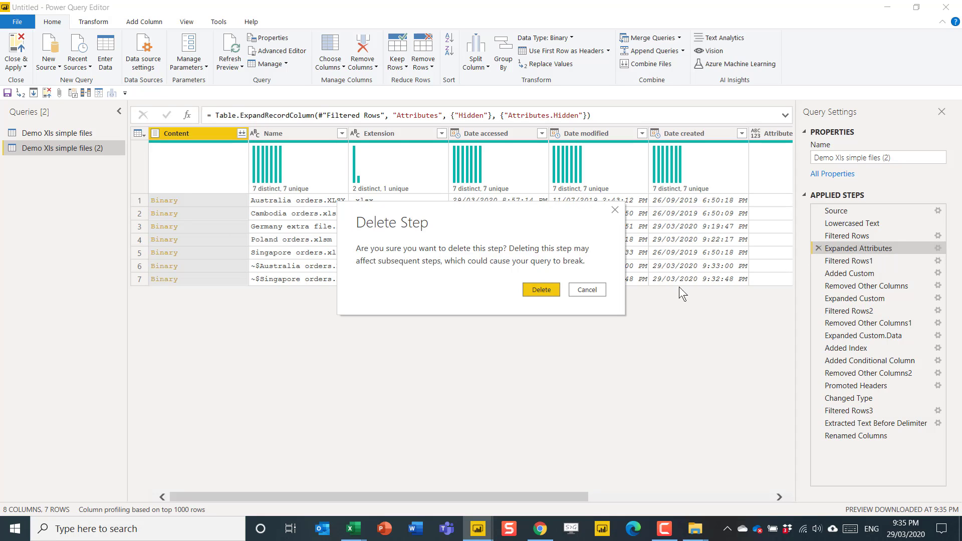
left_click(542, 290)
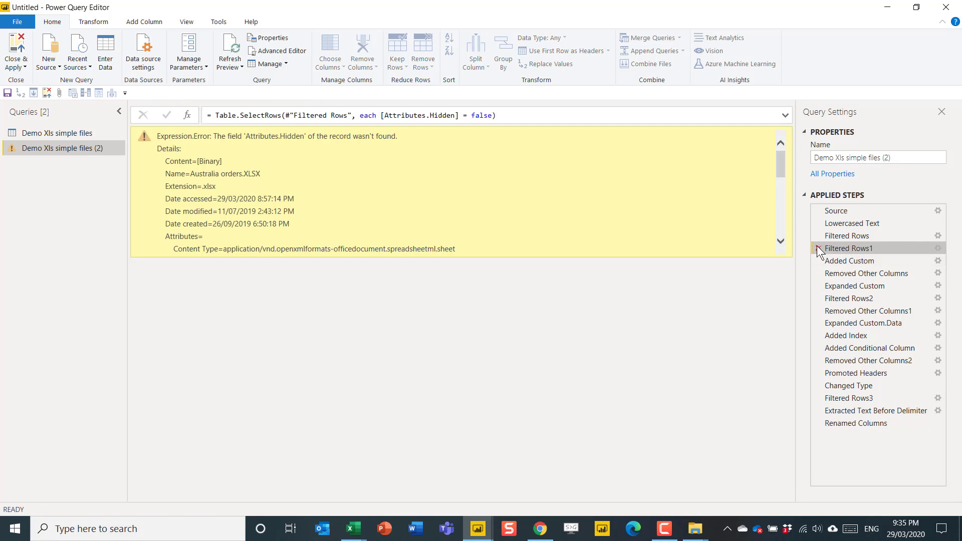
left_click(818, 248)
left_click(534, 287)
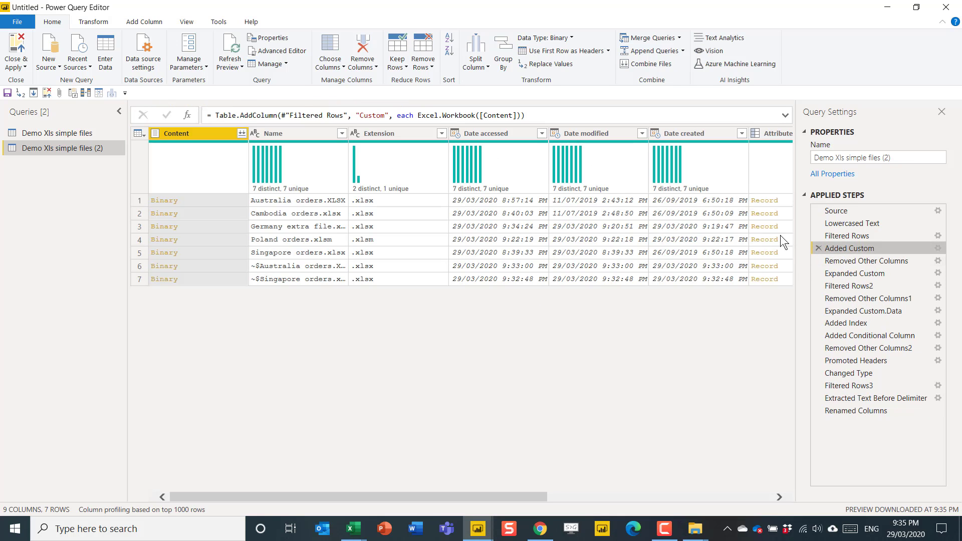
- Examine the duplicated query's results at the Filtered Rows, Added Custom and Removed Other Columns steps
left_click(850, 236)
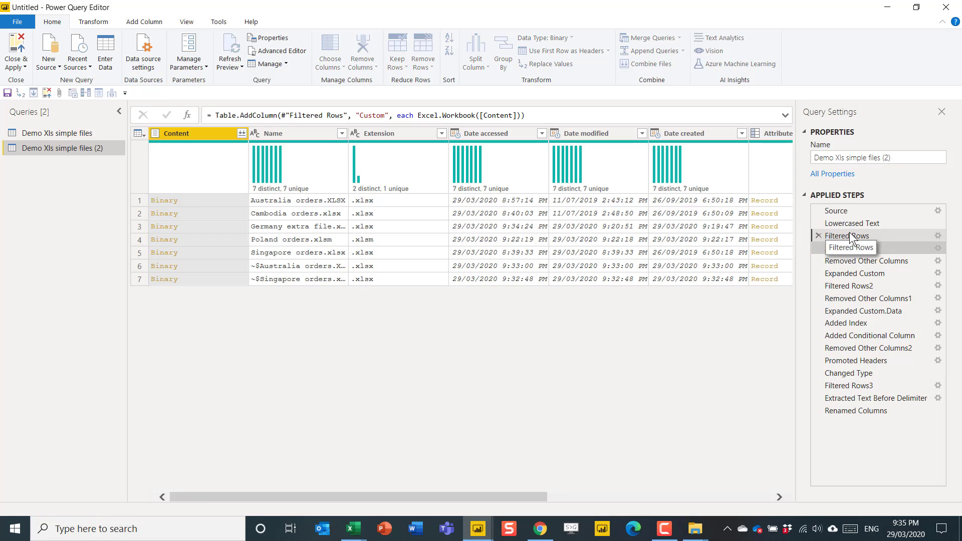
left_click(850, 248)
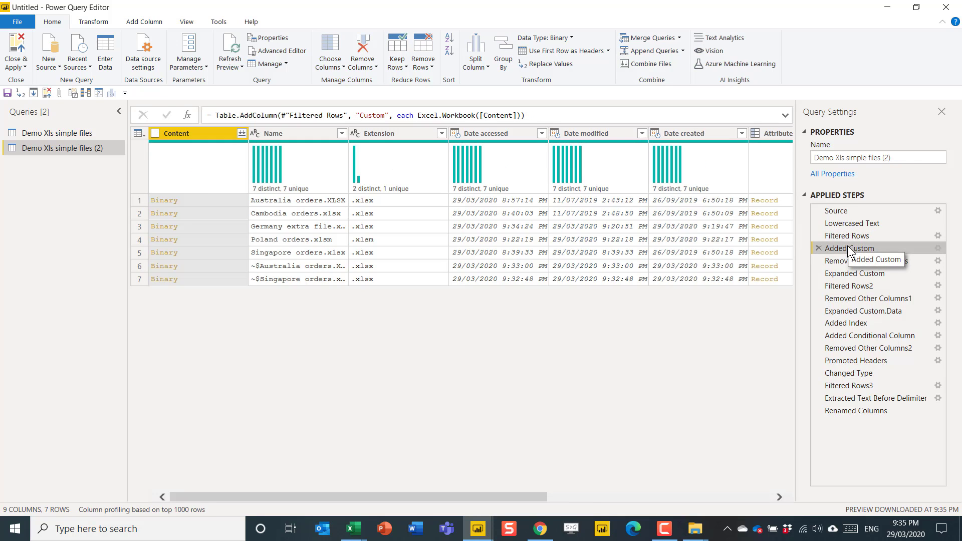
left_click(850, 262)
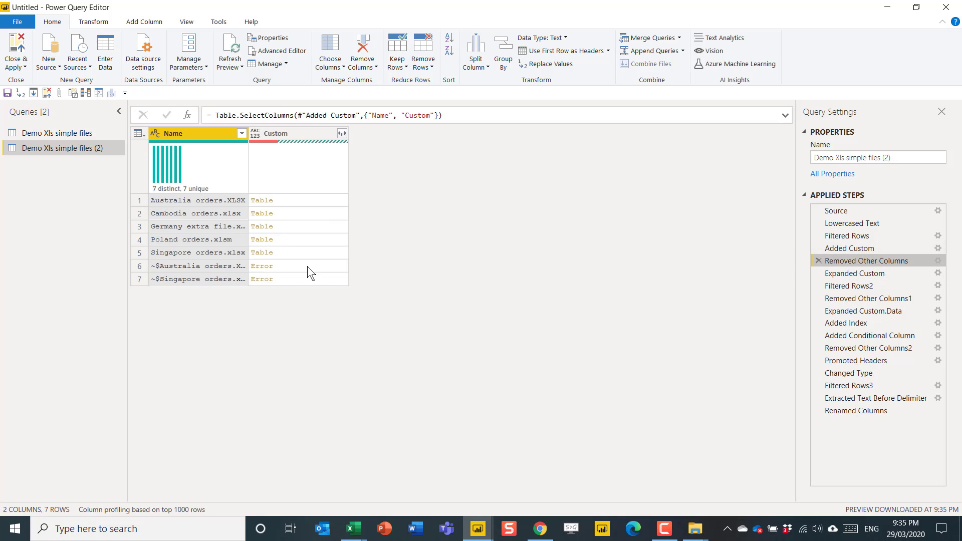
- Inspect the error in the ~$Australia orders.XLSX row and the names of both ~$ temporary files
left_click(308, 267)
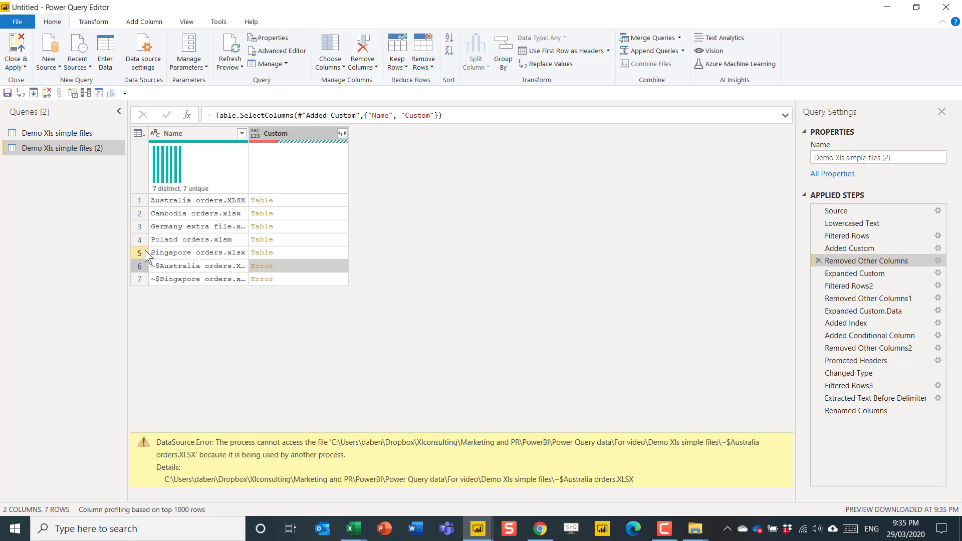
left_click(166, 267)
left_click(177, 279)
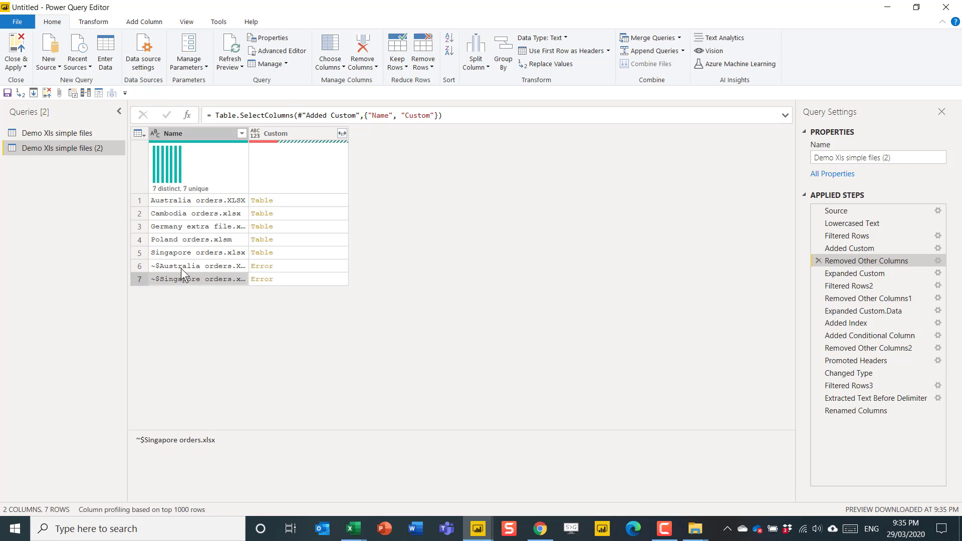
left_click(182, 268)
left_click(185, 275)
left_click(183, 267)
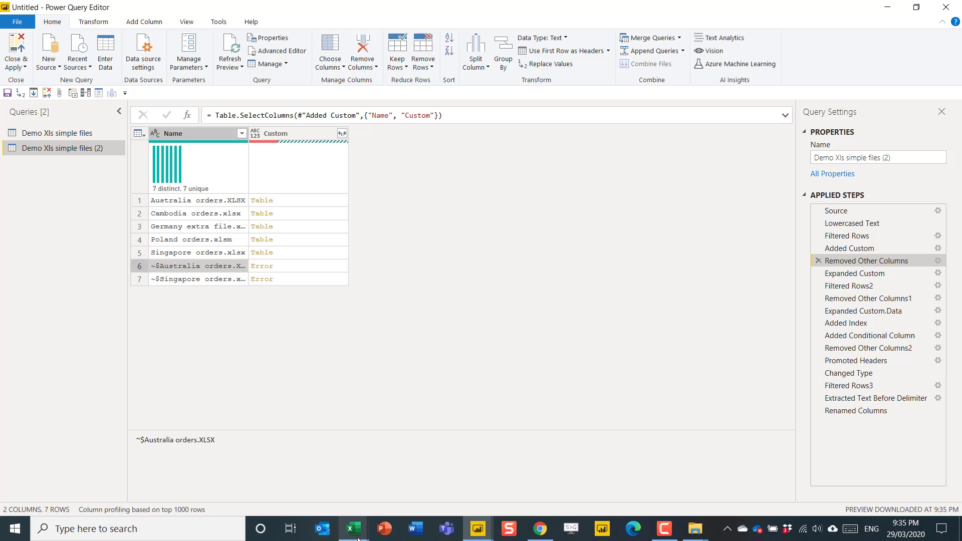
- Switch to Excel, close the Australia orders.XLSX workbook, and refresh the duplicated query's preview in Power Query Editor
mouse_move(358, 538)
left_click(489, 480)
left_click(342, 209)
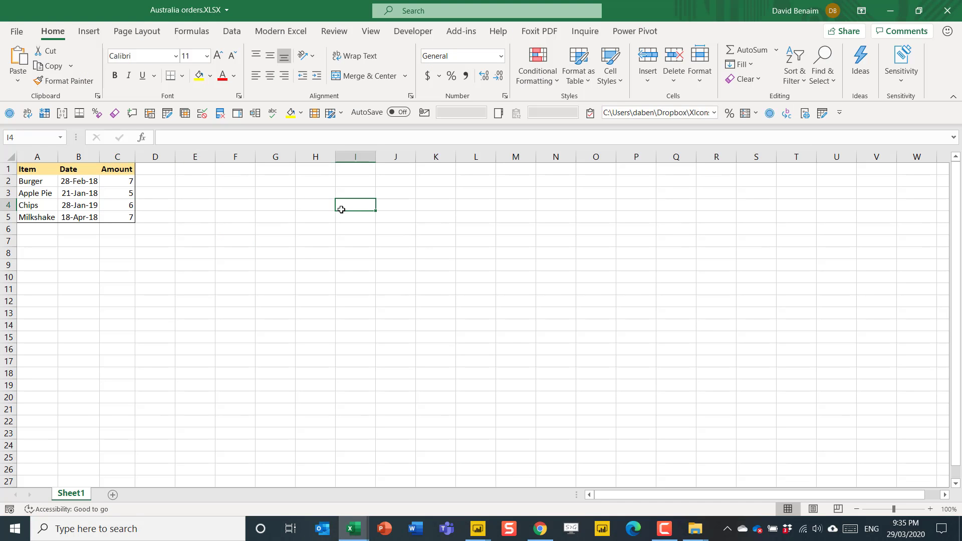
key("alt+Tab")
key("alt+Tab")
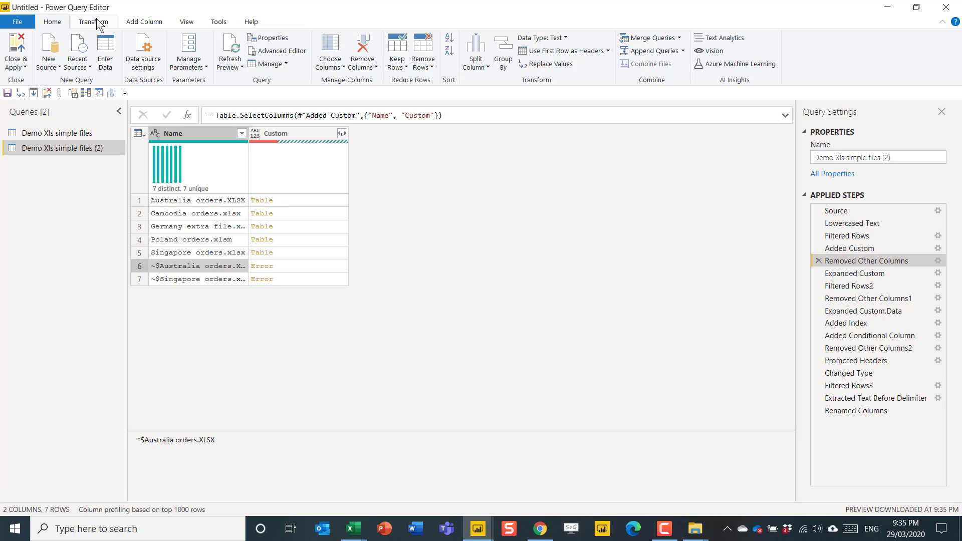
left_click(222, 41)
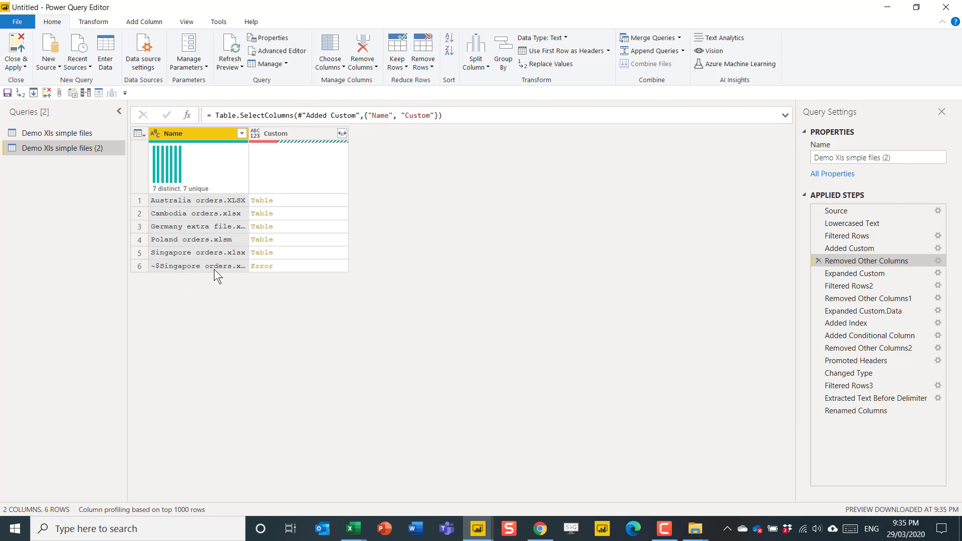
- Close the open Singapore orders workbook in Excel and refresh the duplicated query's preview in Power Query Editor again
key("alt+Tab")
left_click(954, 6)
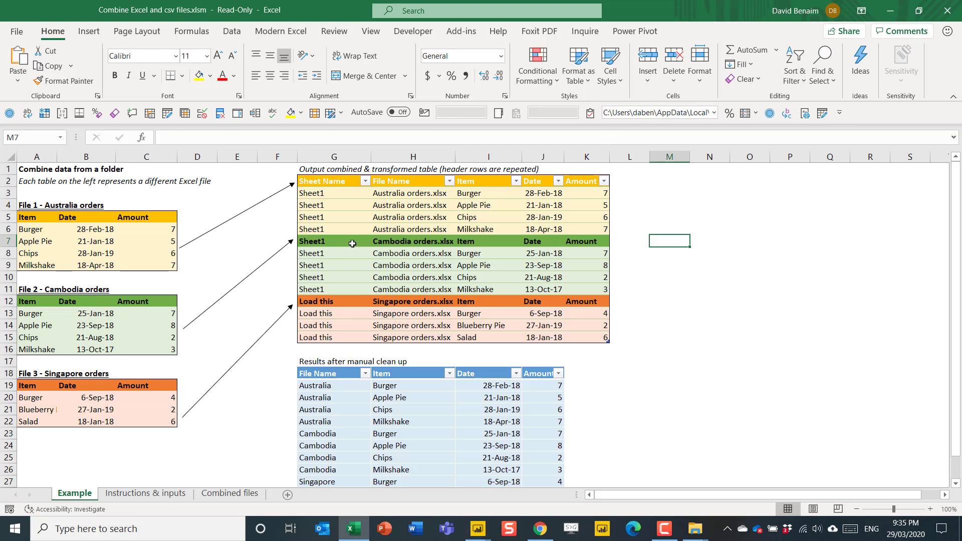
key("alt+Tab")
left_click(222, 41)
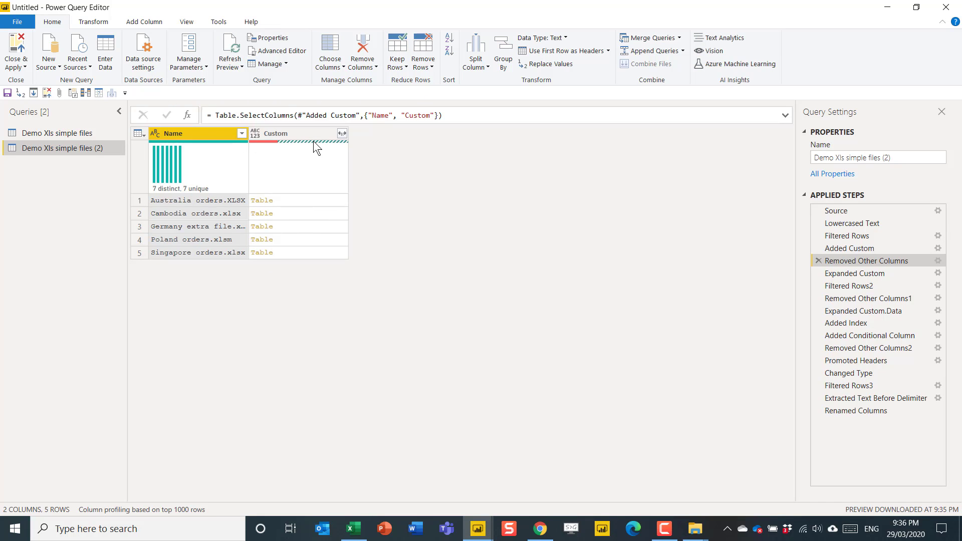
- Review the query results at the Expanded Custom, Filtered Rows2, Renamed Columns and Added Conditional Column steps
left_click(876, 273)
left_click(874, 285)
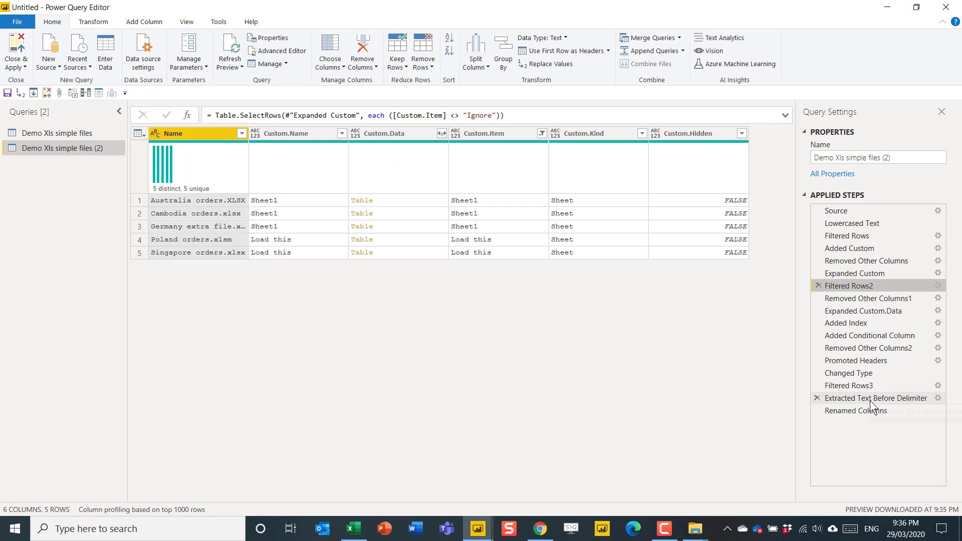
left_click(871, 409)
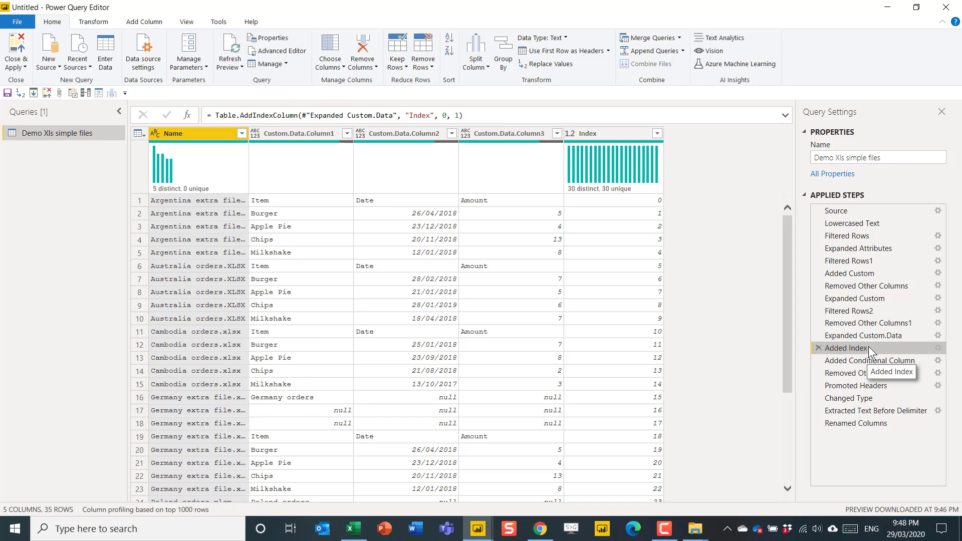
left_click(868, 360)
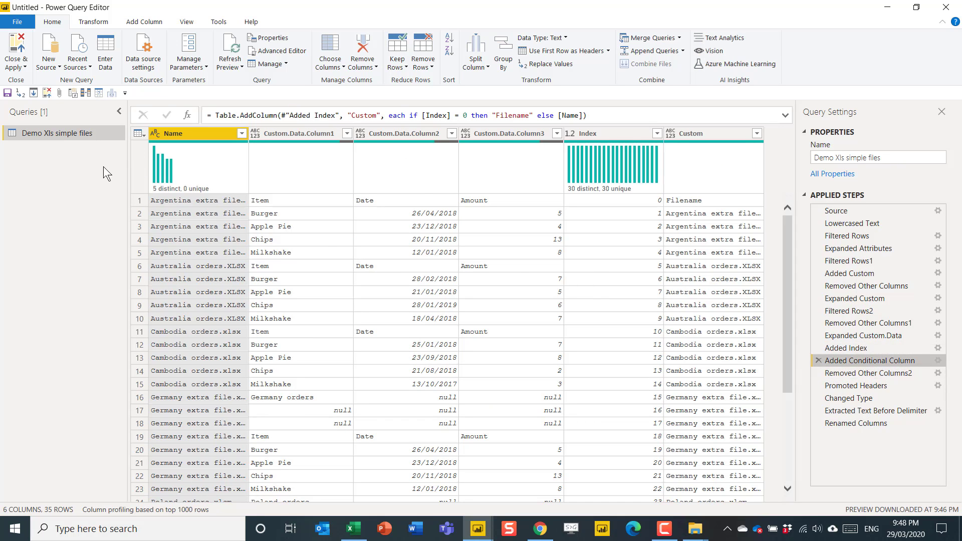
- Duplicate the Demo Xls simple files query and delete the Added Index step and everything after it from the copy
right_click(89, 132)
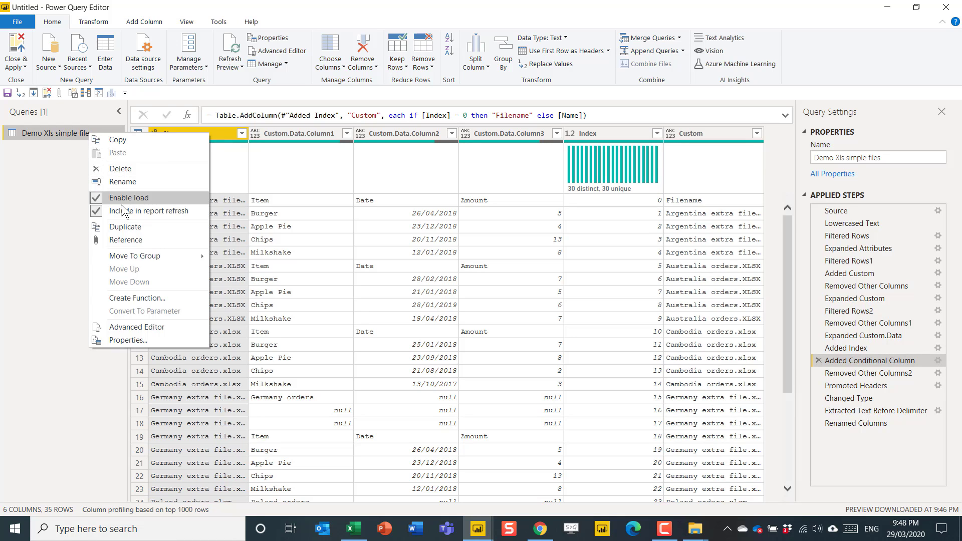
left_click(125, 227)
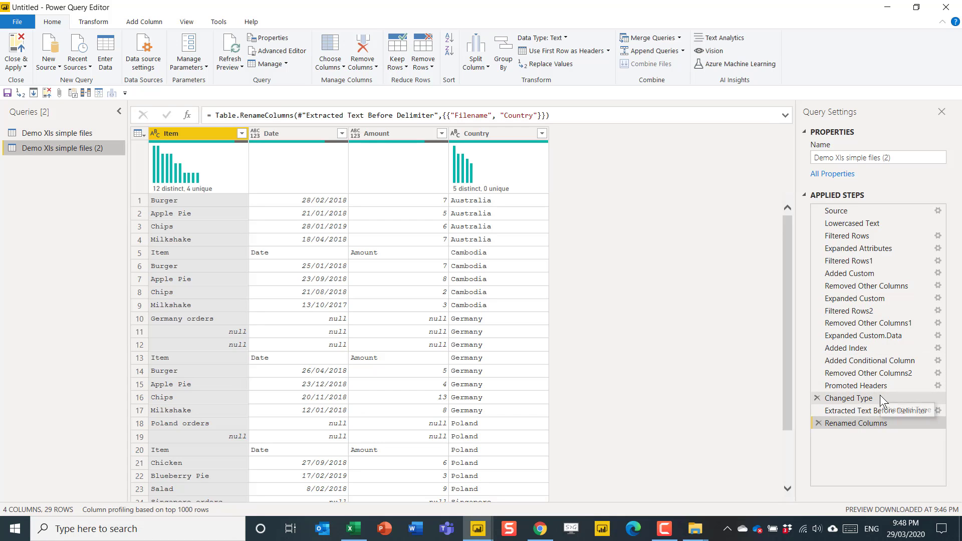
left_click(873, 348)
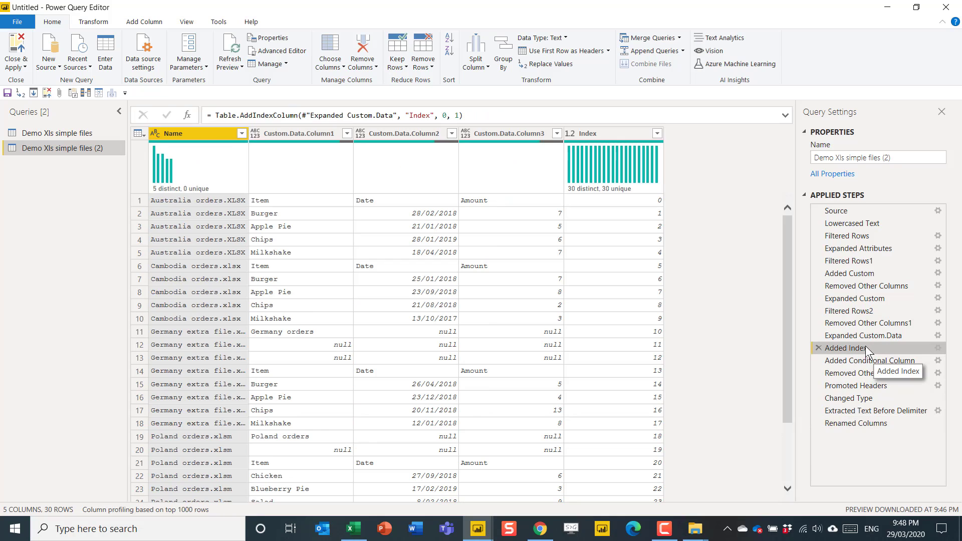
right_click(865, 346)
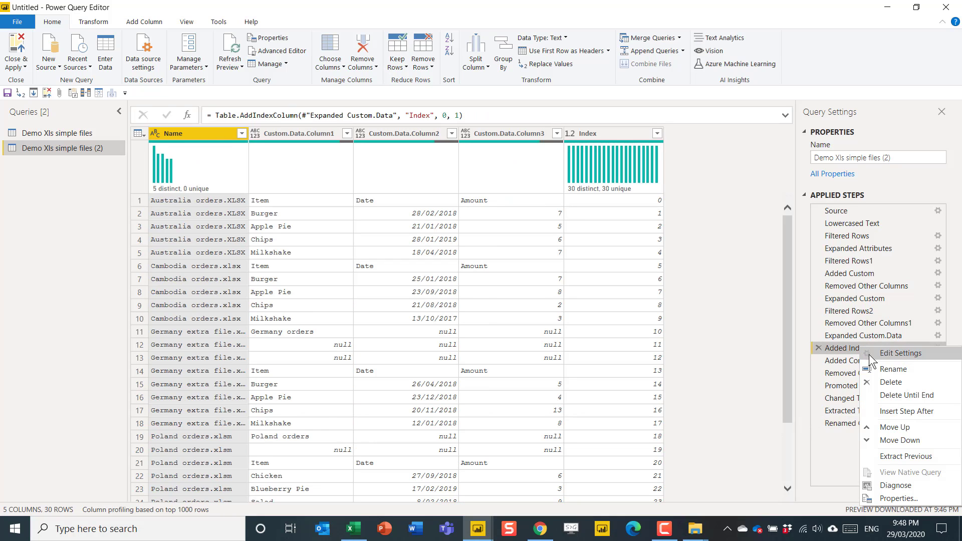
left_click(904, 396)
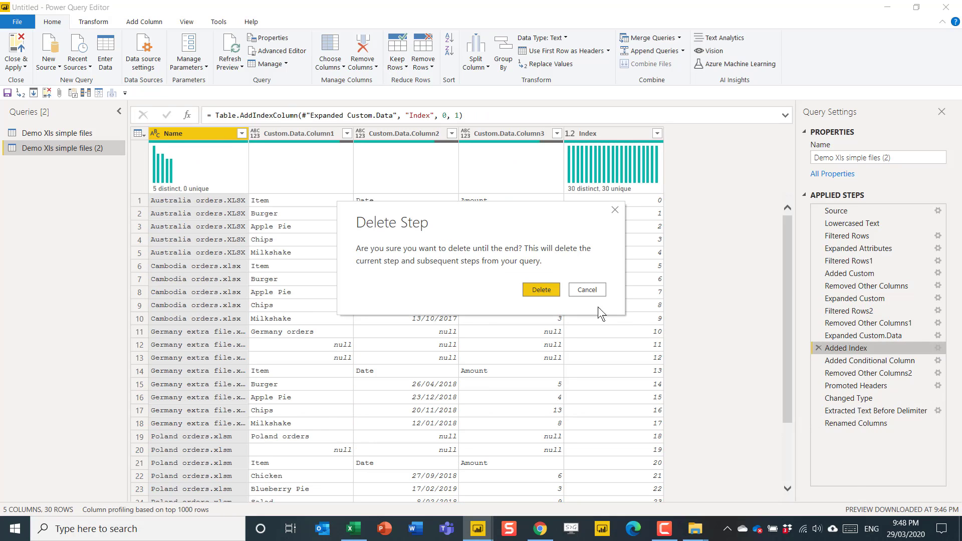
left_click(541, 289)
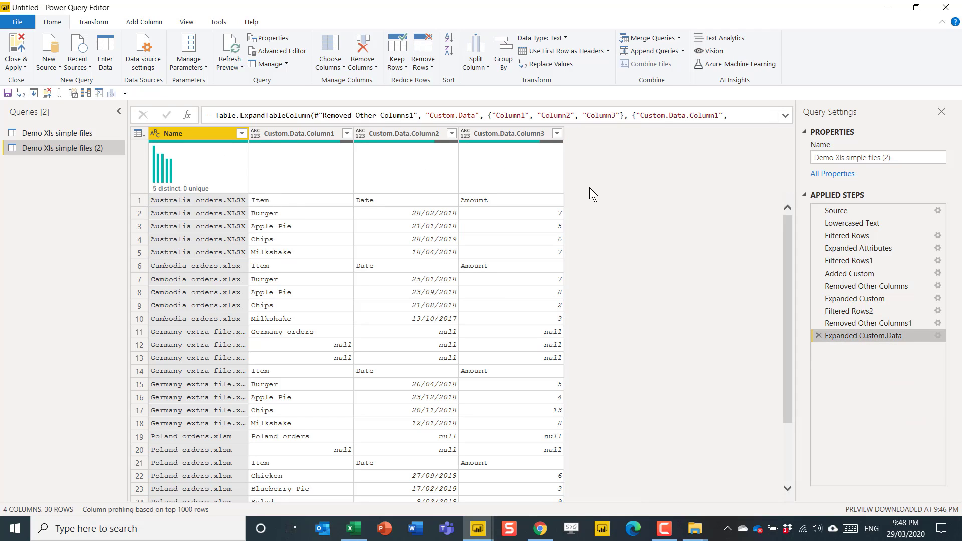
- Promote the copy's first row to headers and rename the Australia orders.XLSX column to Country
left_click(563, 50)
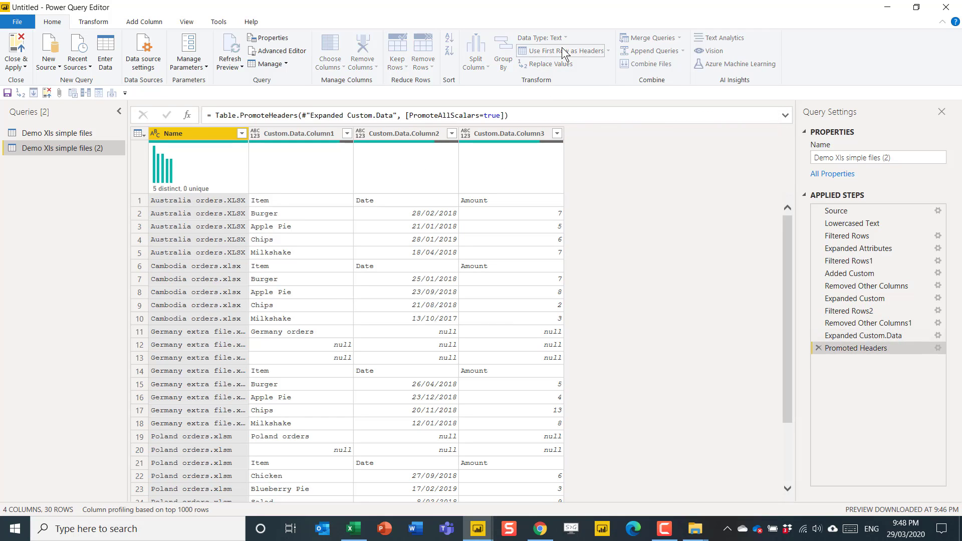
double_click(221, 135)
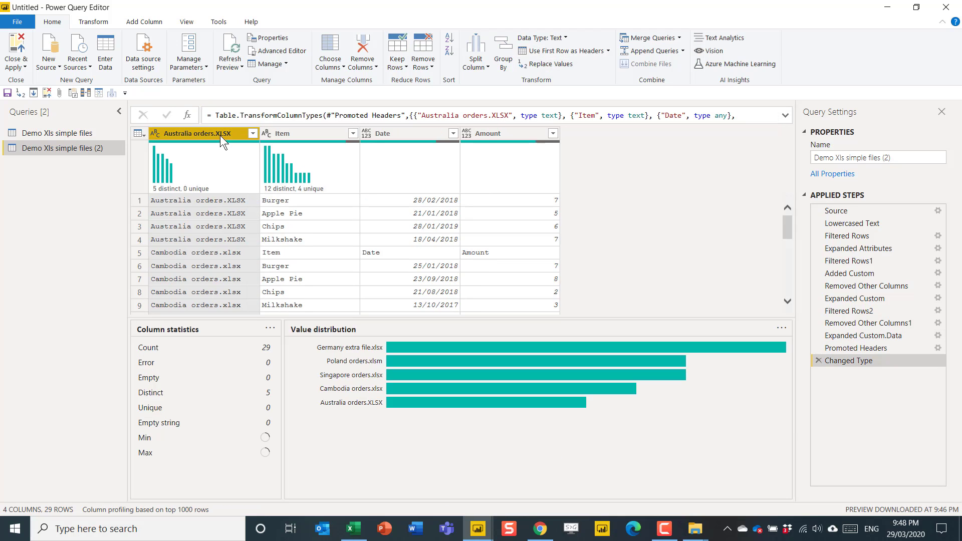
type("Country")
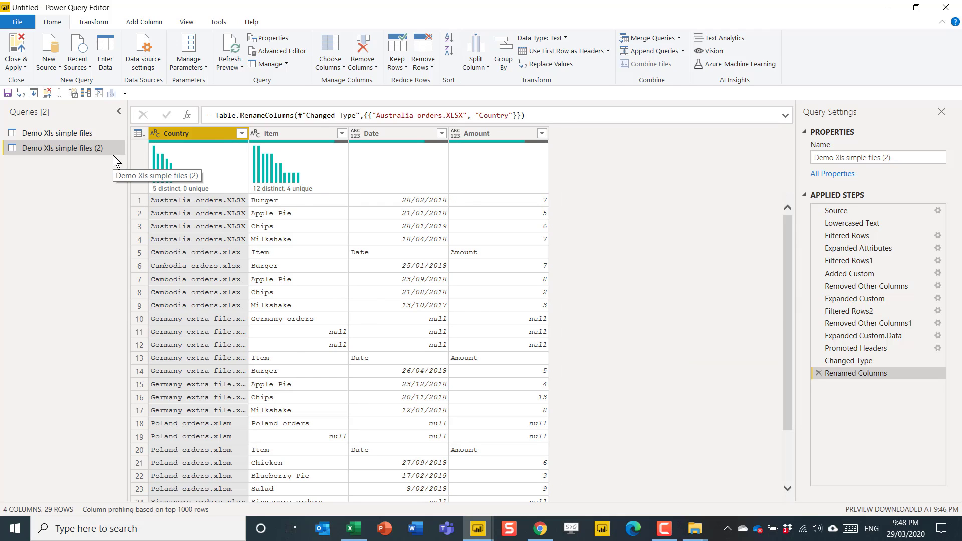
- Move Argentina extra file.xlsx into the Demo Xls simple files folder in File Explorer and refresh the duplicated query's preview
key("alt+Tab")
key("alt+Tab")
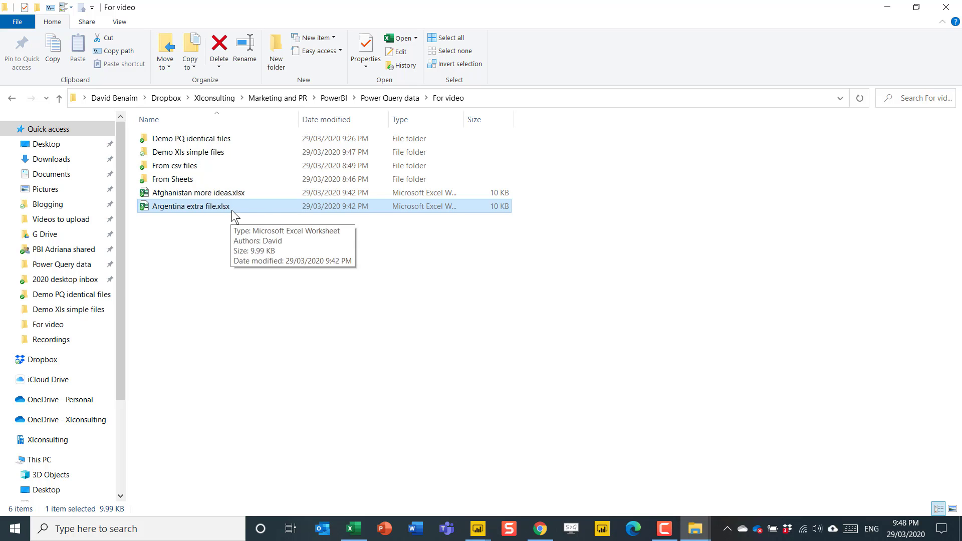
left_click_drag(233, 209, 261, 151)
key("alt+Tab")
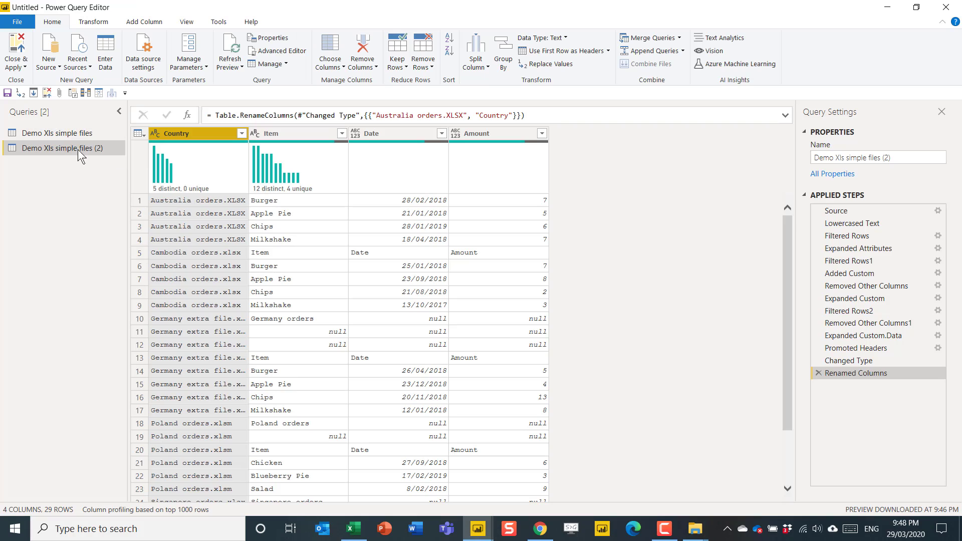
left_click(239, 42)
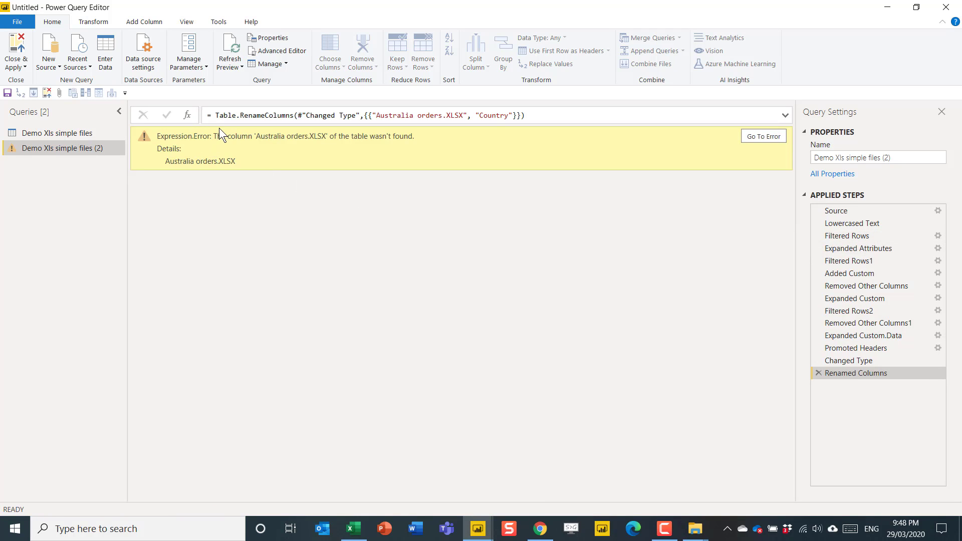
- Read the duplicated query's error message and compare it with the Country column of the original Demo Xls simple files query
left_click_drag(214, 135, 423, 166)
left_click(345, 175)
left_click(85, 137)
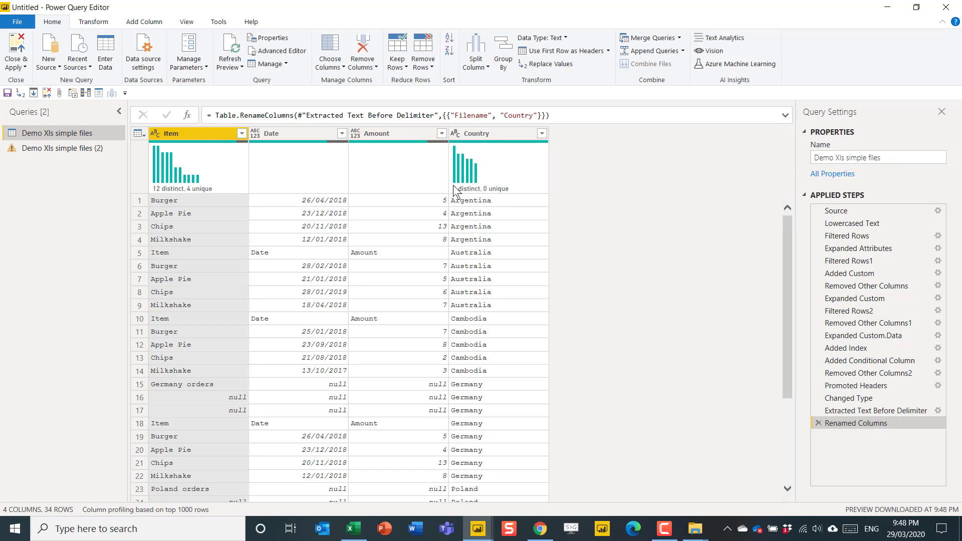
left_click(497, 198)
left_click_drag(499, 215, 509, 249)
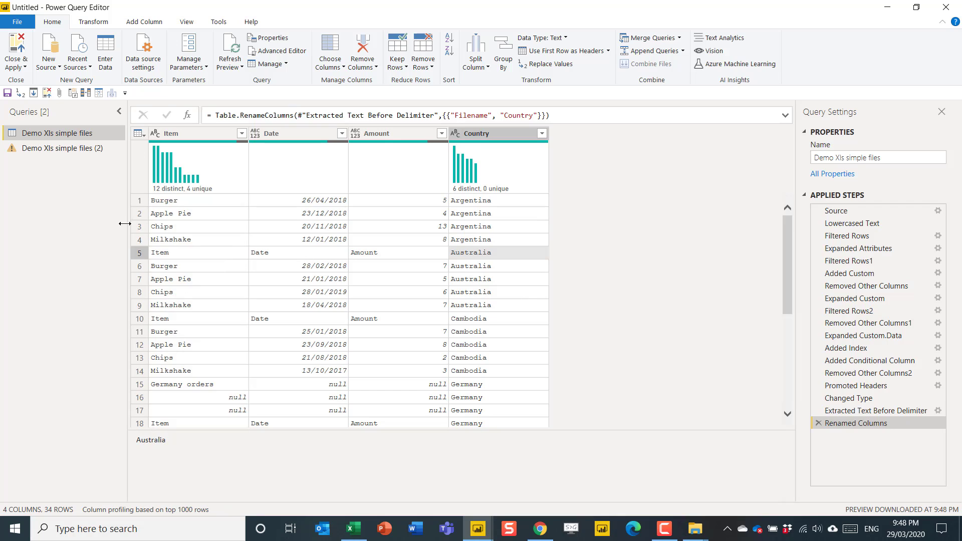
left_click(60, 148)
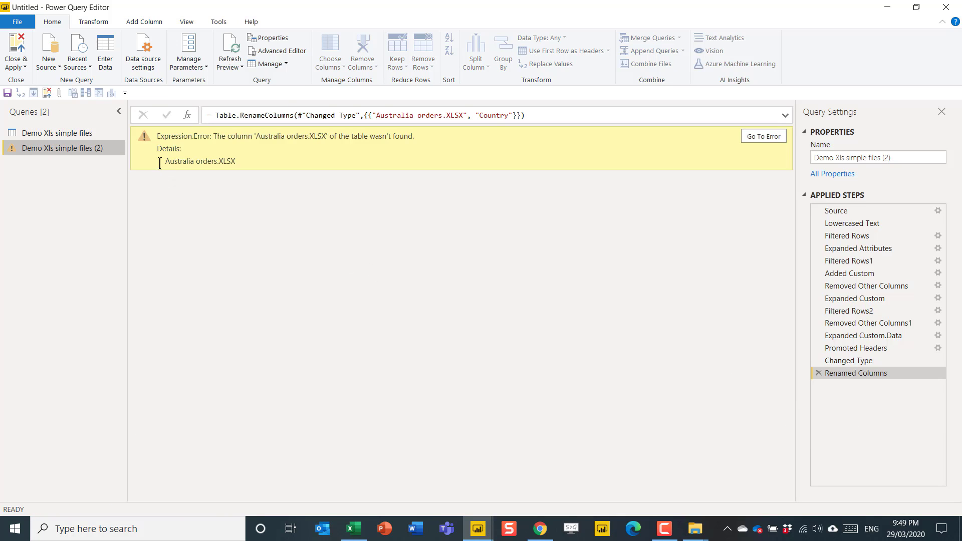
left_click_drag(160, 163, 273, 171)
- Trace the error in the duplicated query through its Changed Type, Promoted Headers and Expanded Custom.Data steps, checking the first row
left_click(882, 363)
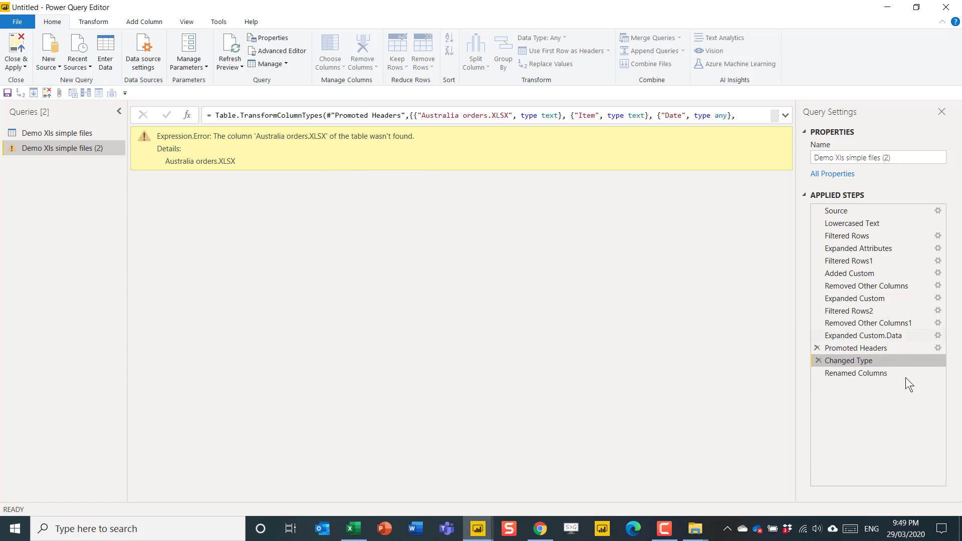
left_click(892, 348)
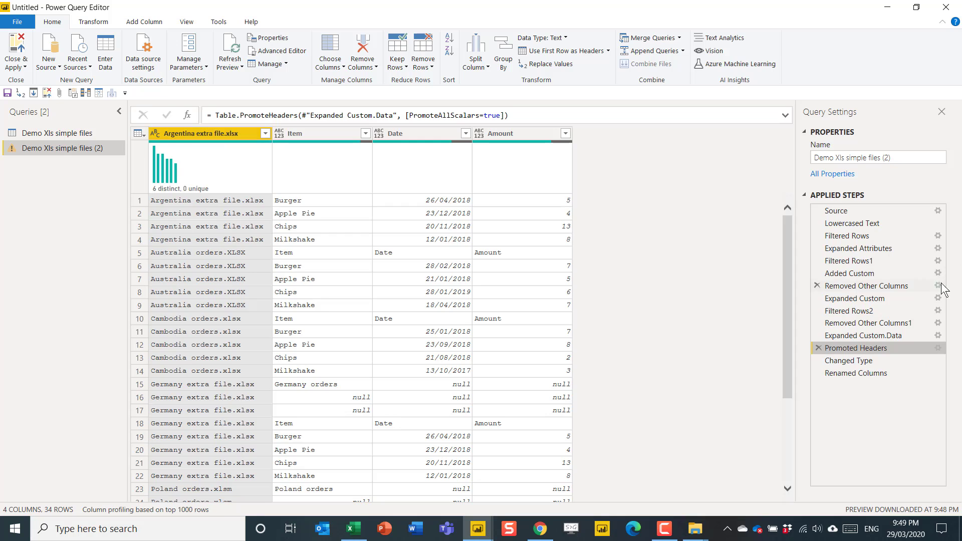
left_click(868, 340)
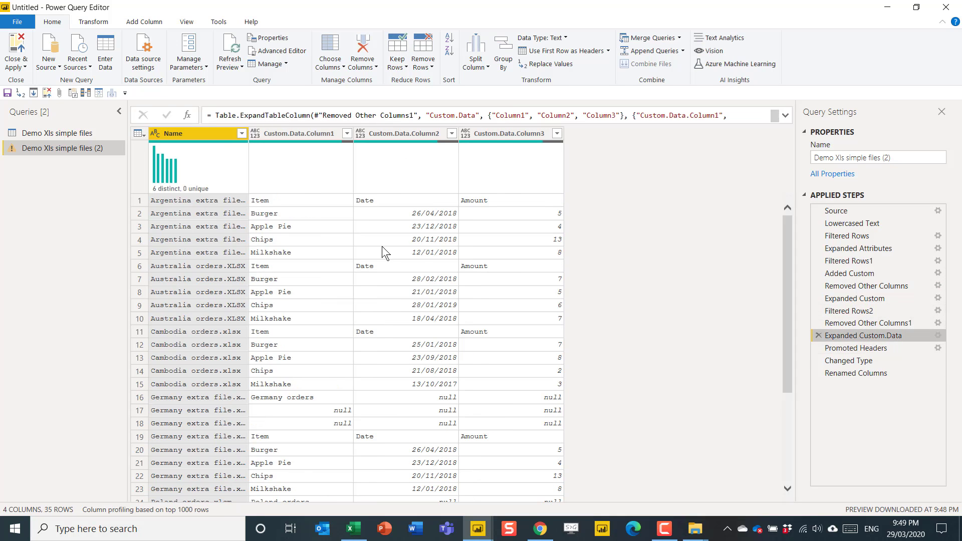
left_click(139, 200)
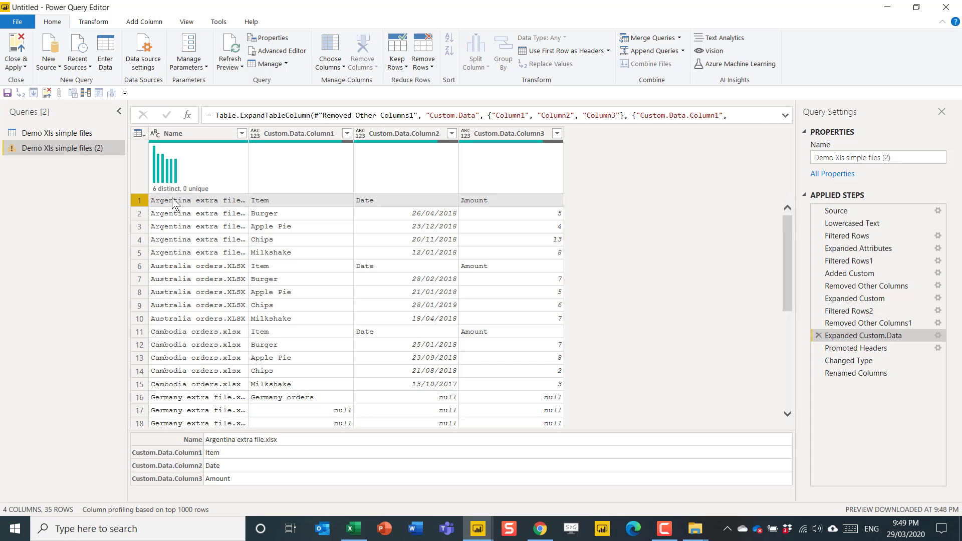
- Examine the original query's Added Index, Added Conditional Column and Removed Other Columns2 steps and how the first row gets Filename
left_click(60, 133)
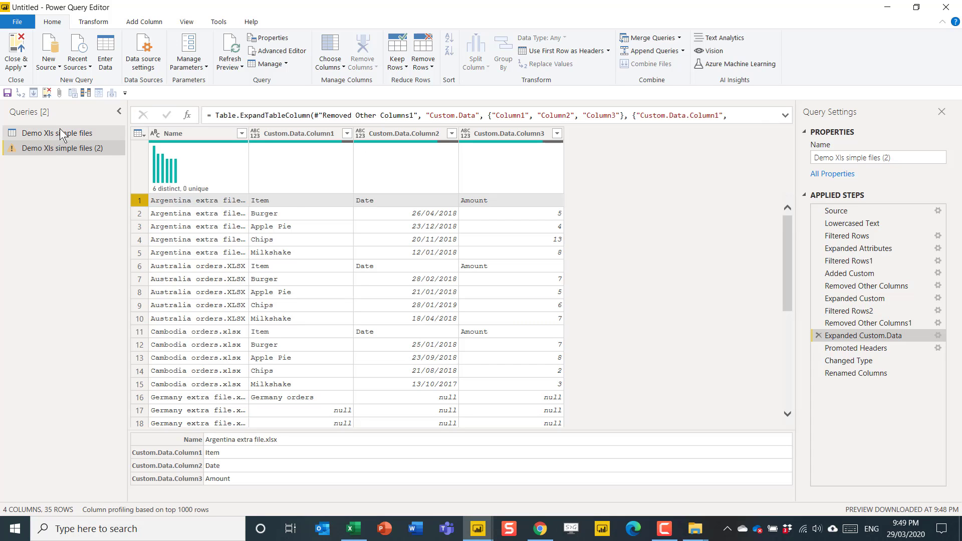
left_click(879, 350)
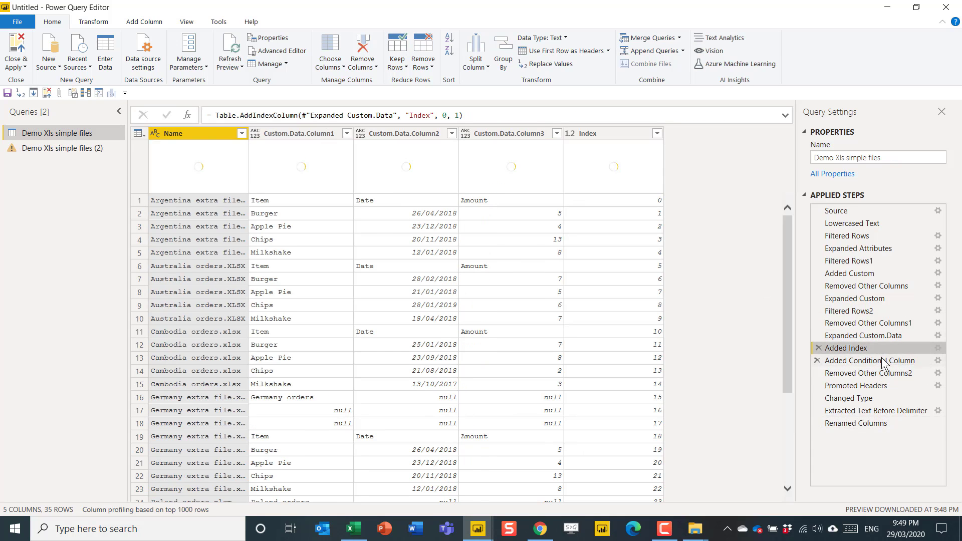
left_click(884, 362)
left_click(884, 373)
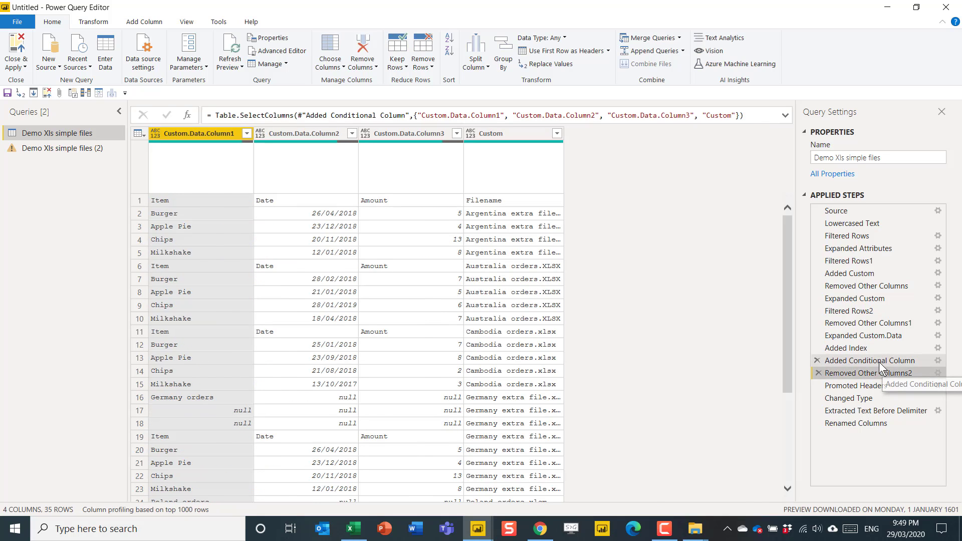
left_click(877, 361)
left_click(695, 202)
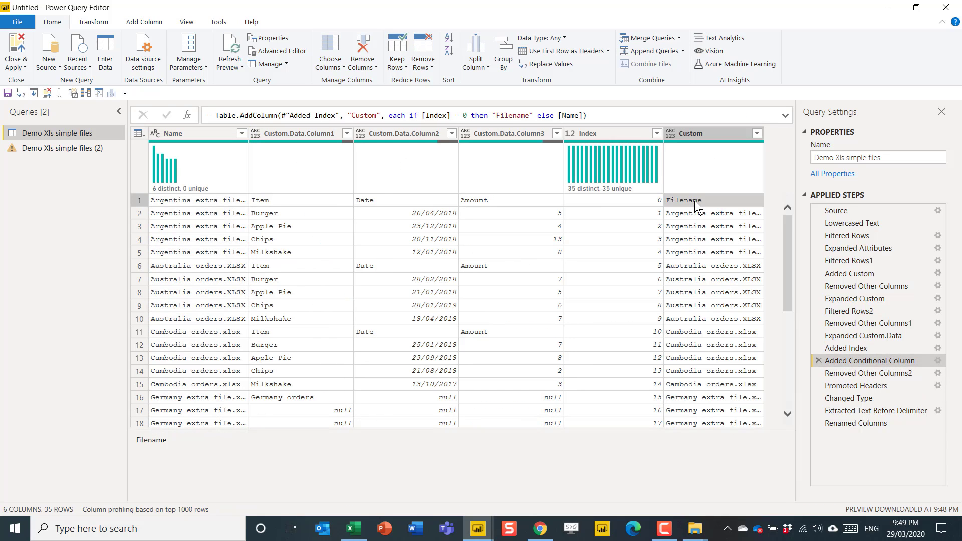
left_click(139, 201)
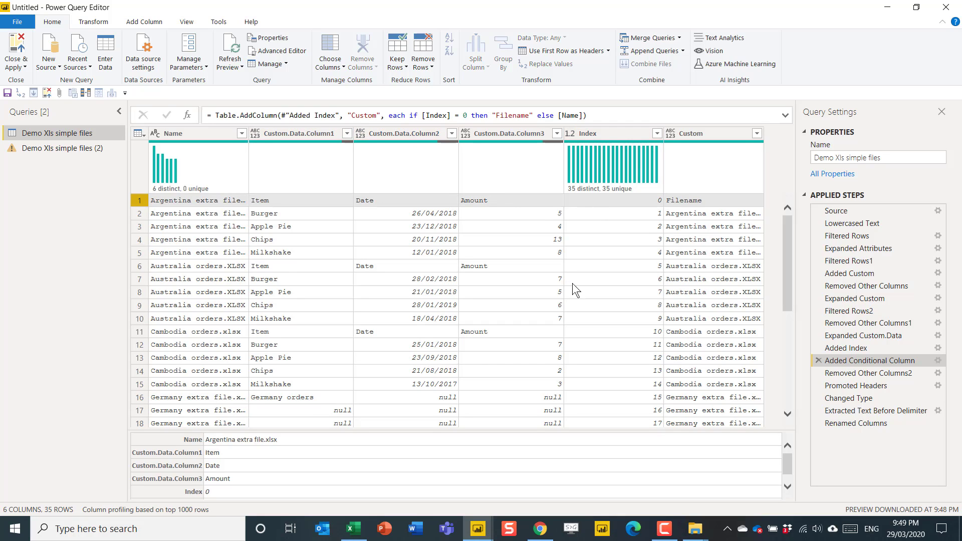
left_click(137, 218)
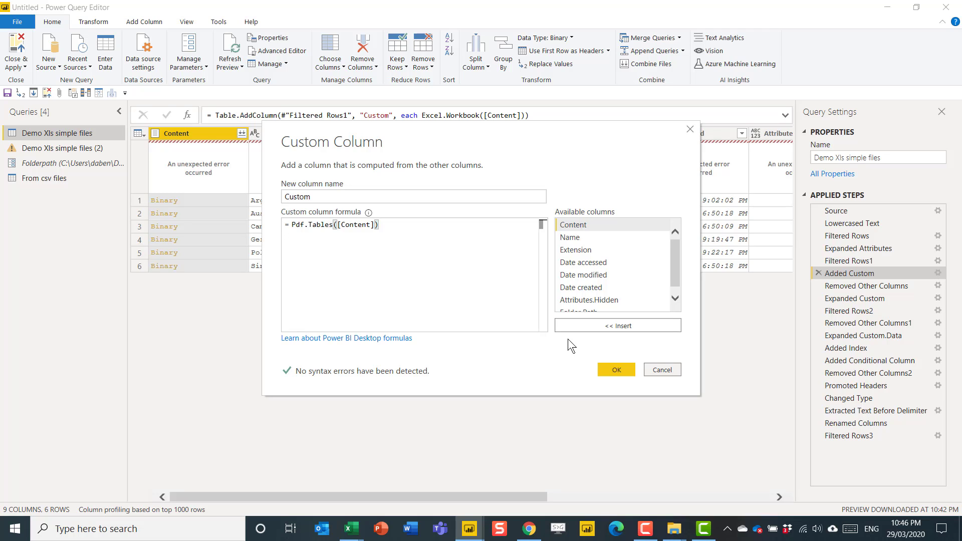
- Discard the Pdf.Tables([Content]) edit to the custom column formula
left_click(672, 370)
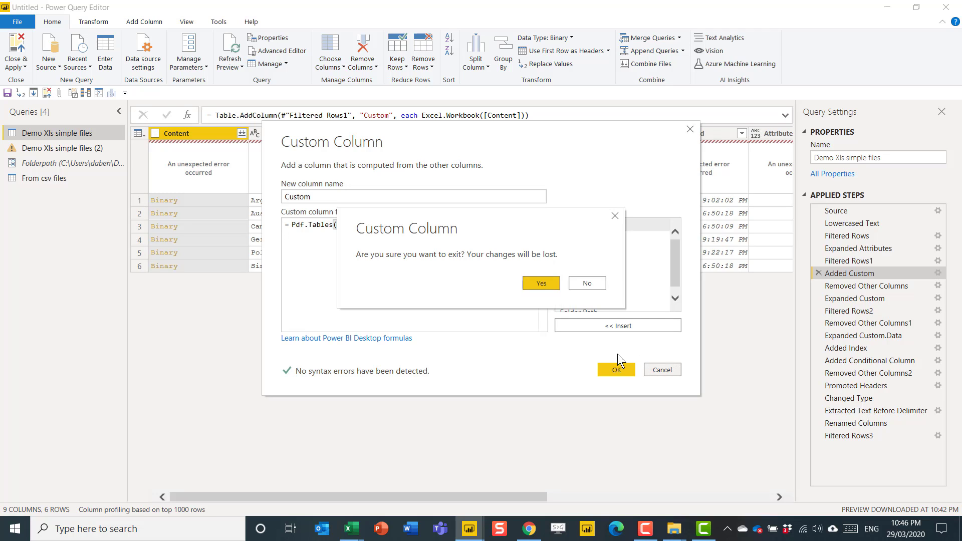